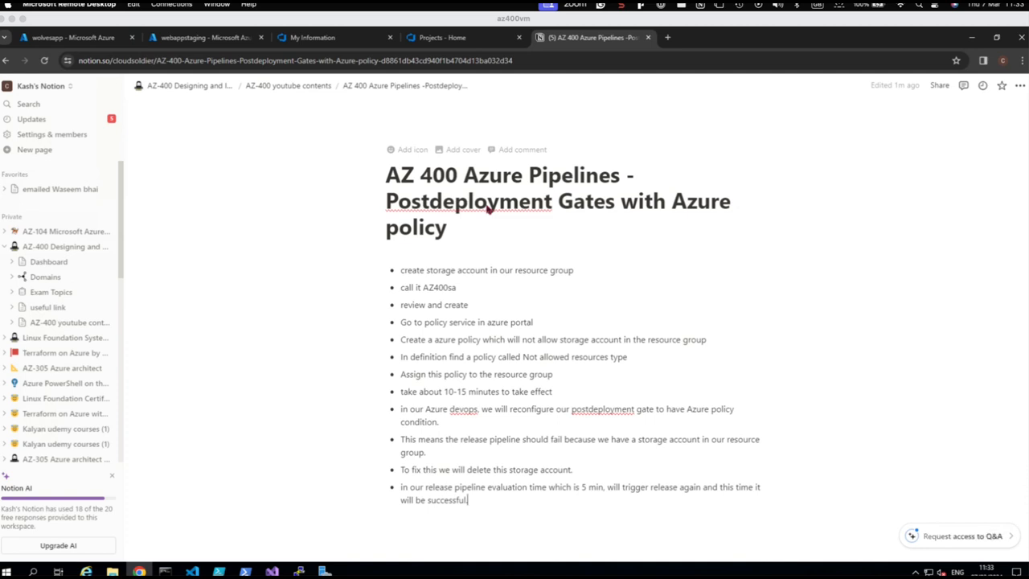
Step: Raise the computer's sound output volume to maximum
left_click(780, 7)
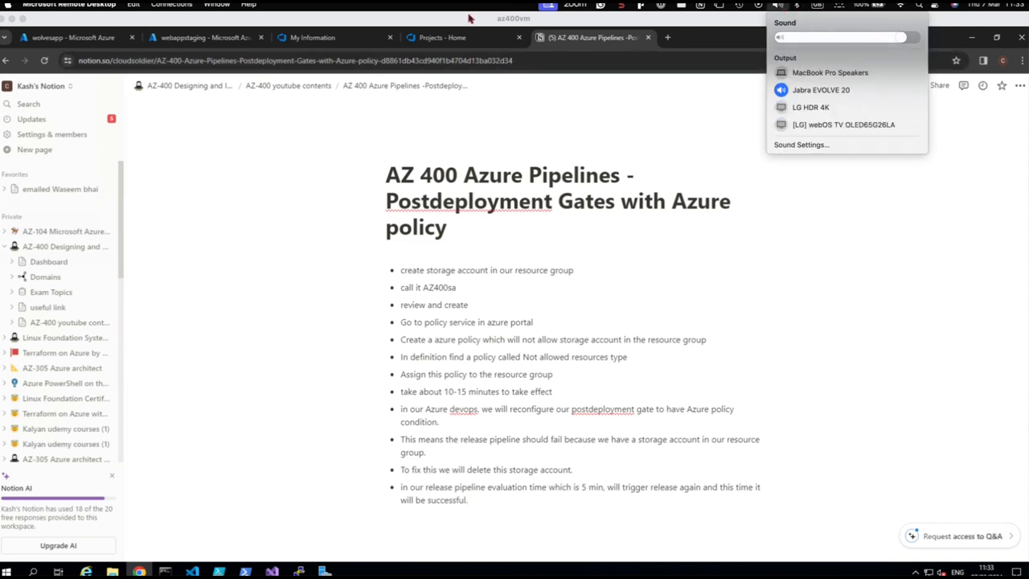
left_click_drag(884, 34, 918, 38)
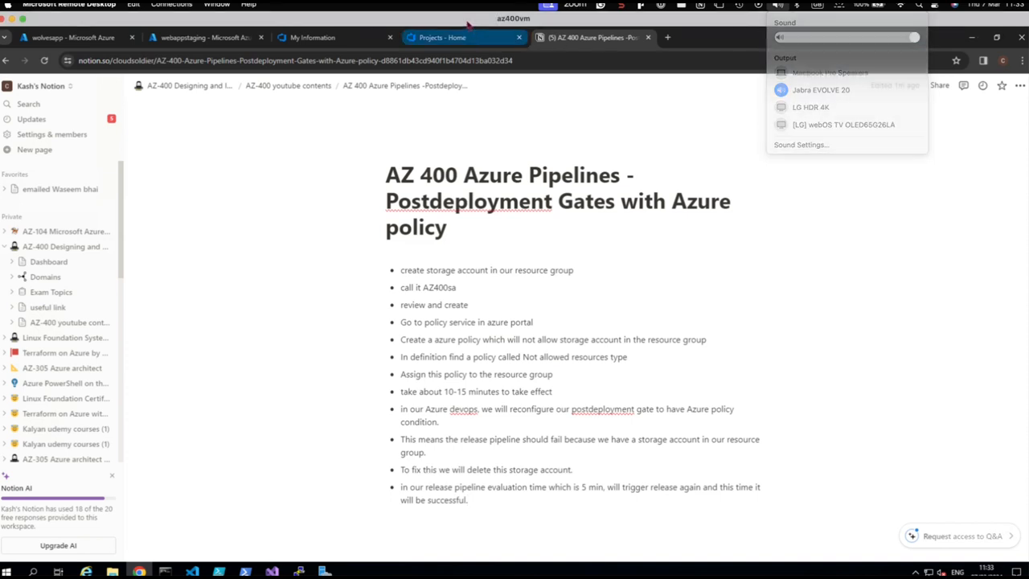
left_click(469, 24)
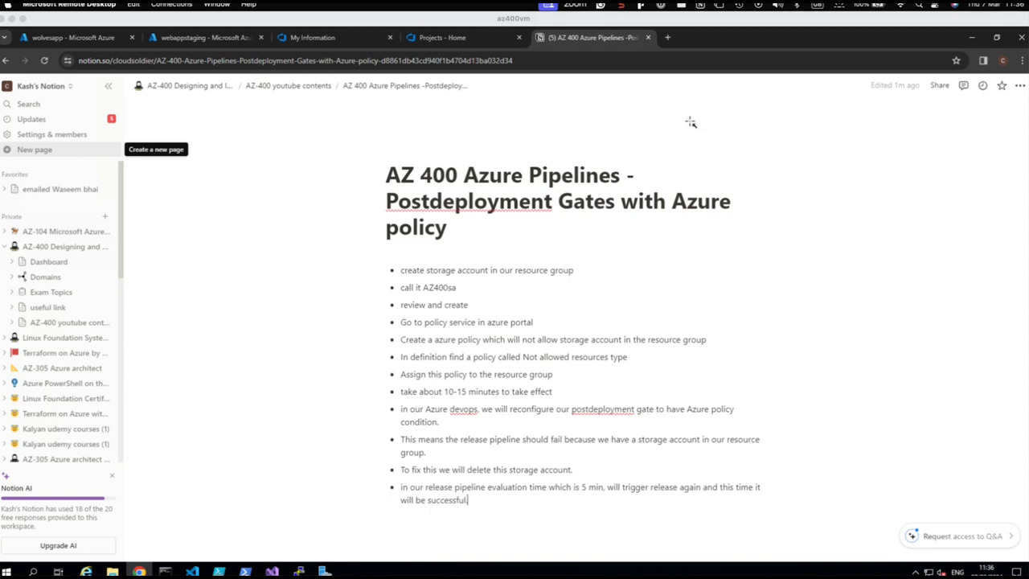
left_click_drag(691, 122, 599, 164)
Step: Start creating a storage account from the az400 resource group by searching the Marketplace for "storage account"
left_click(81, 43)
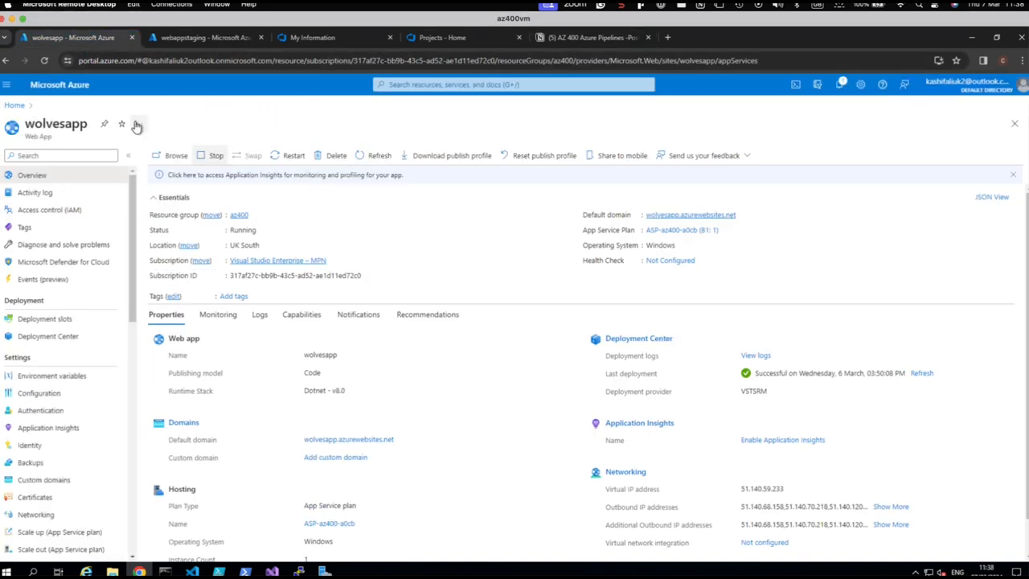
left_click(238, 215)
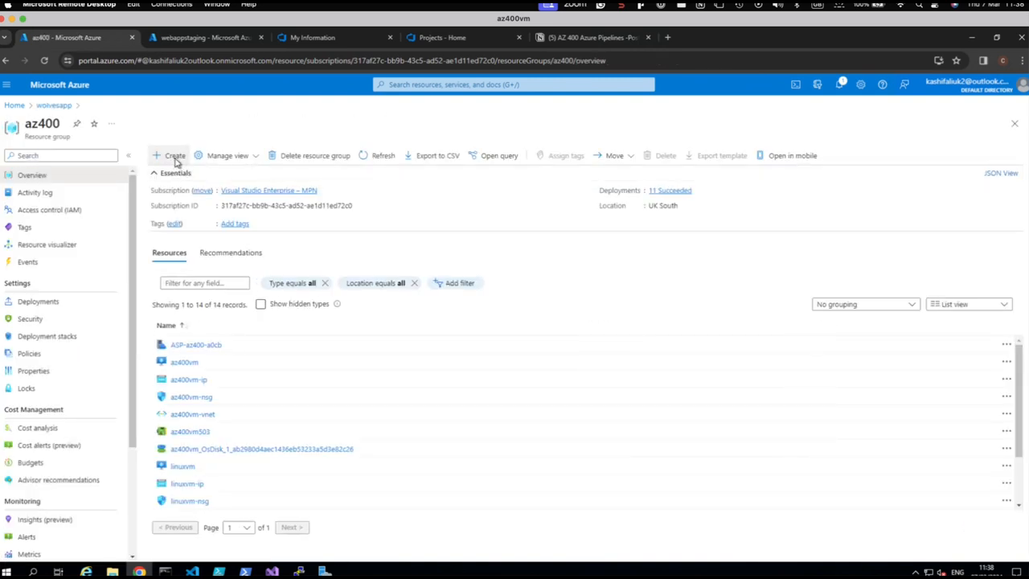
left_click(174, 156)
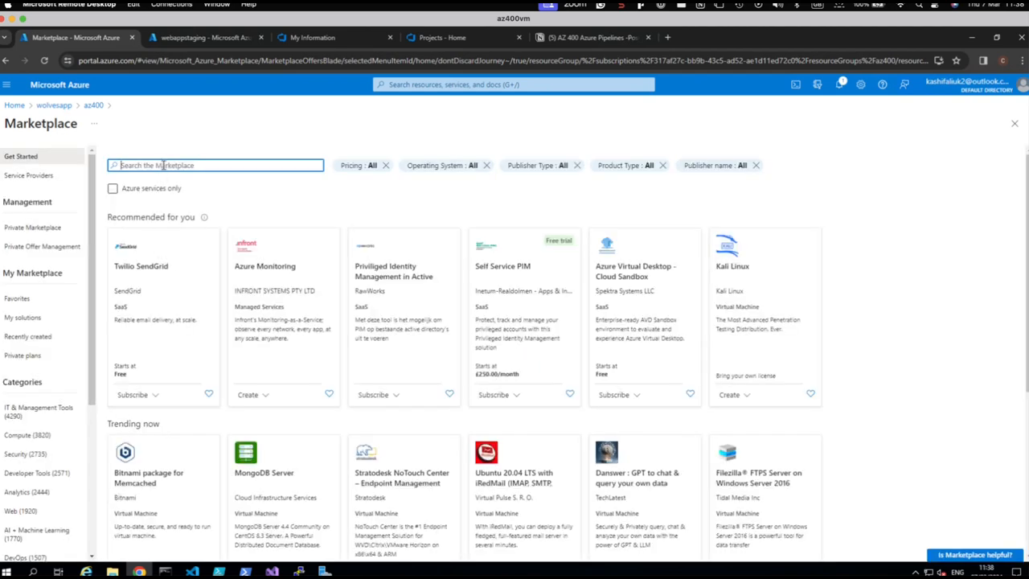
type("storage")
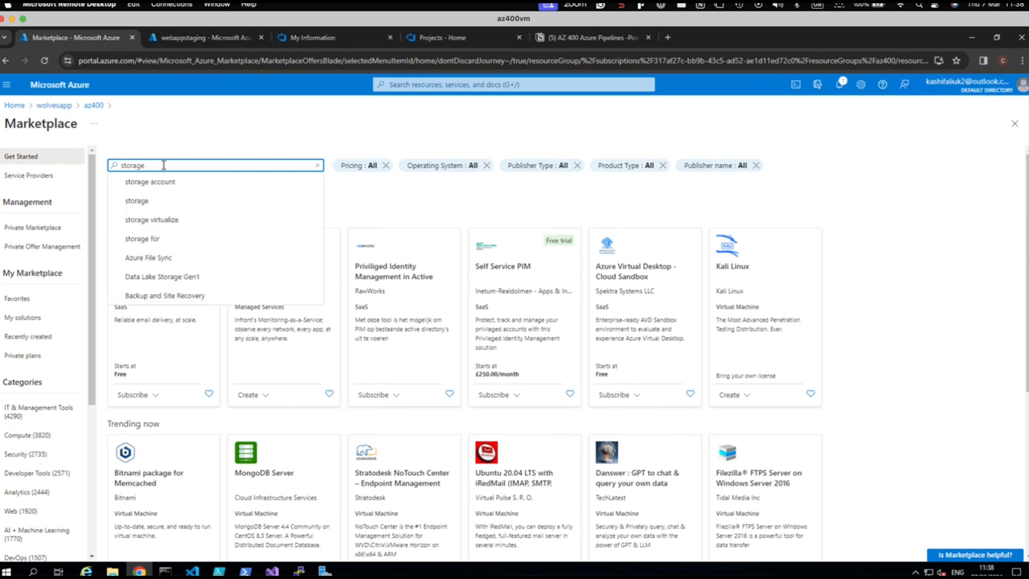
left_click(160, 181)
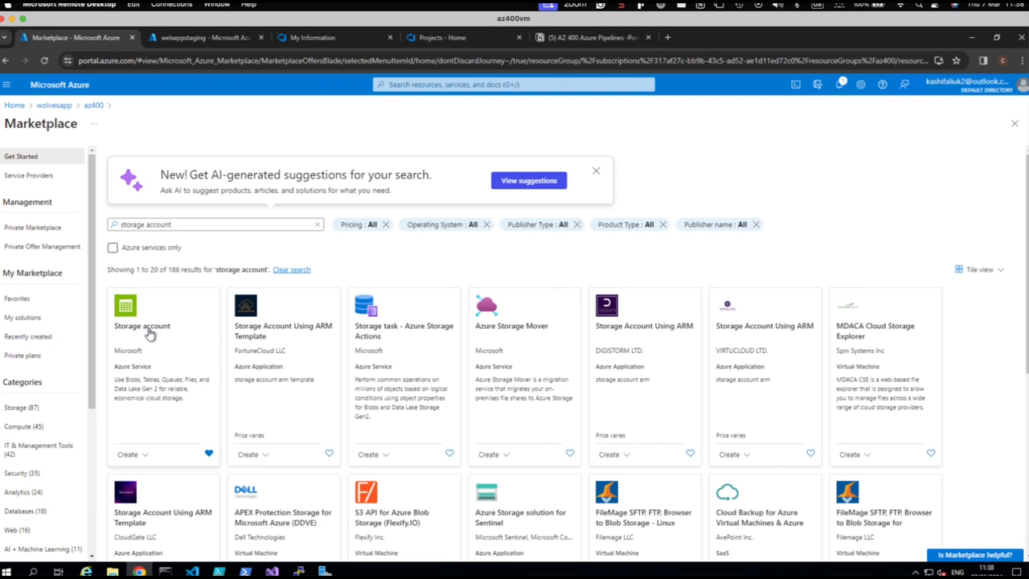
left_click(149, 331)
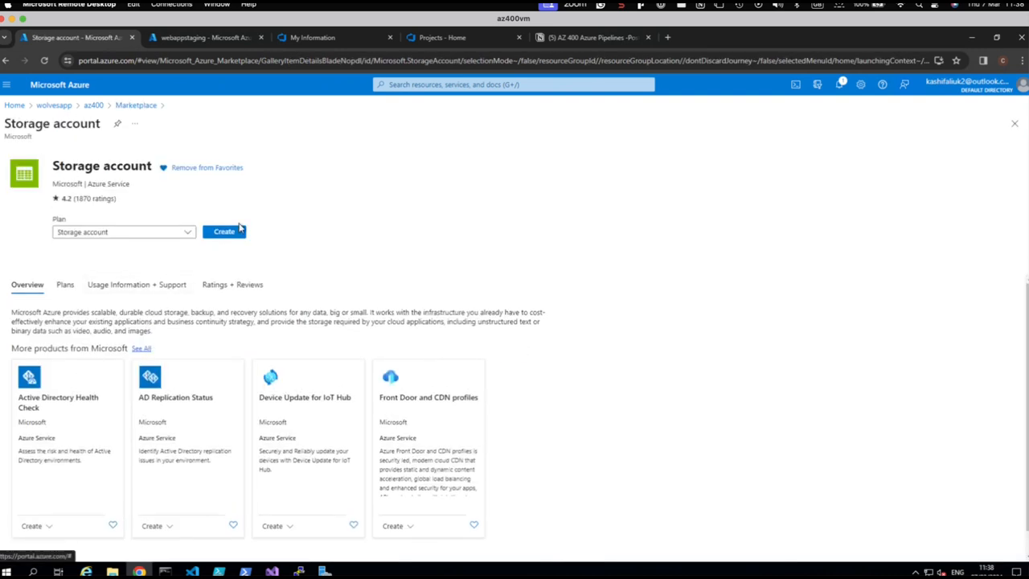
left_click(234, 231)
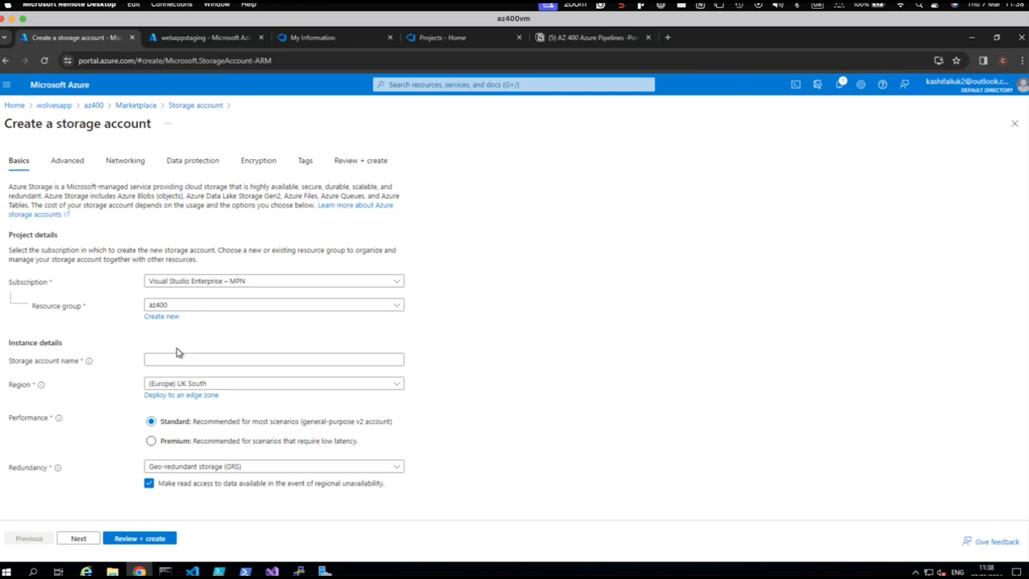
Step: Name the storage account az400sa2024 and set its redundancy to locally-redundant storage (LRS)
left_click(229, 360)
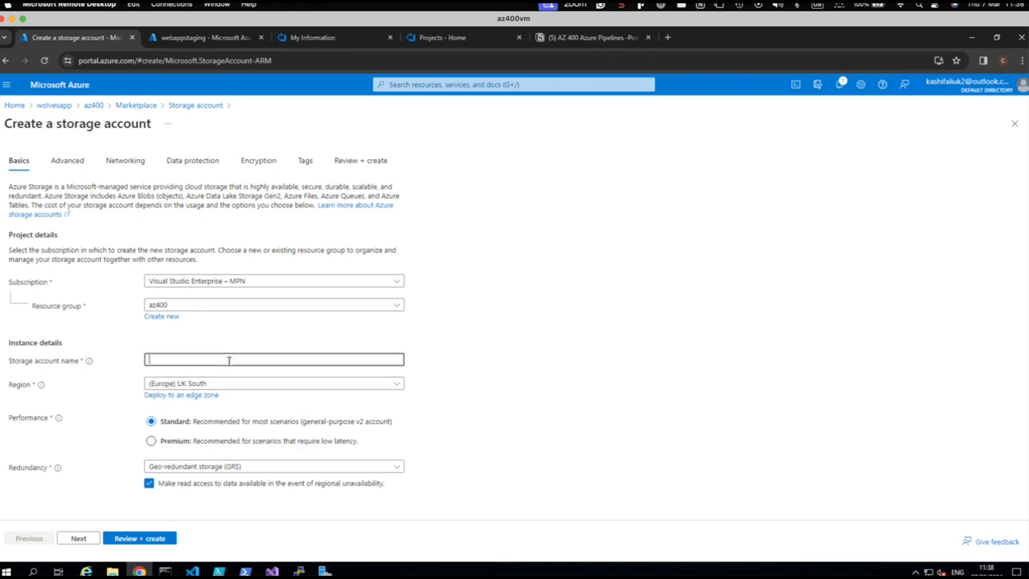
type("az40")
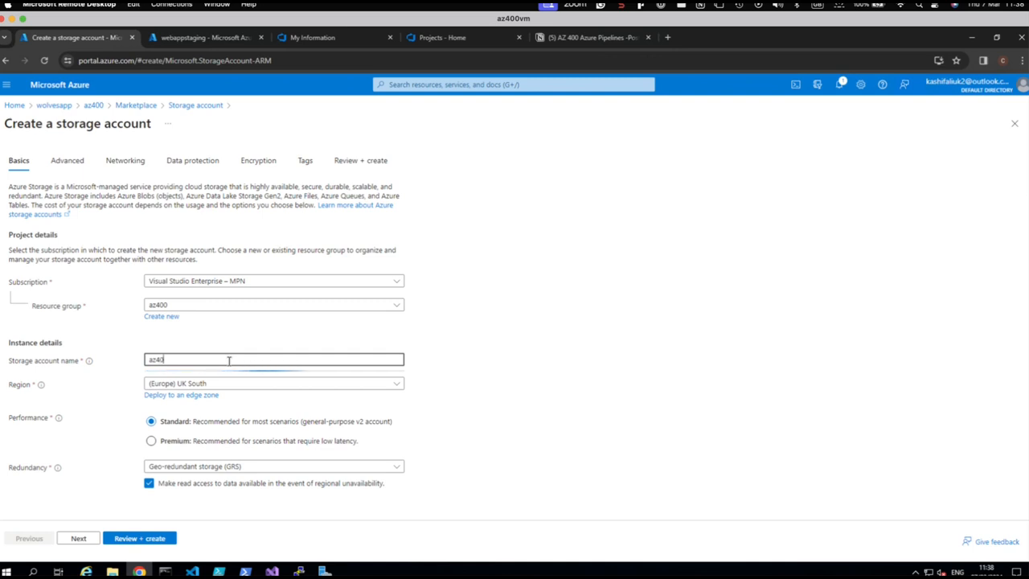
type("0sa")
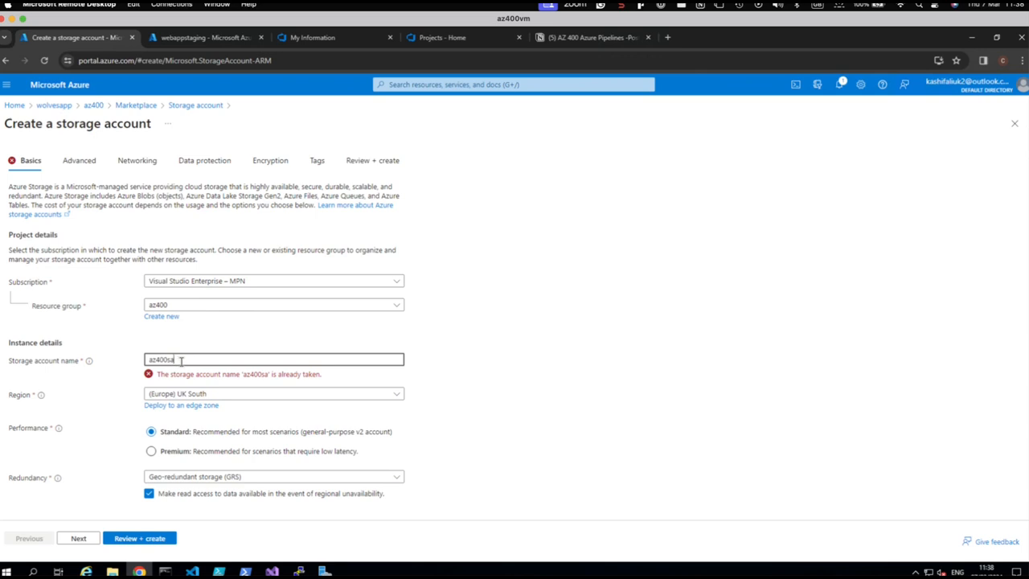
type("2024")
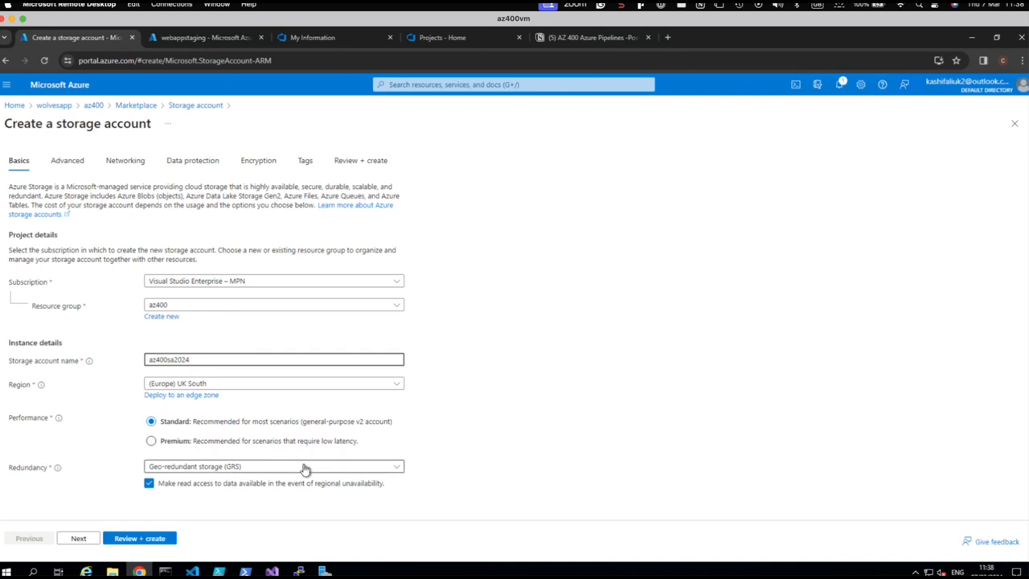
left_click(395, 469)
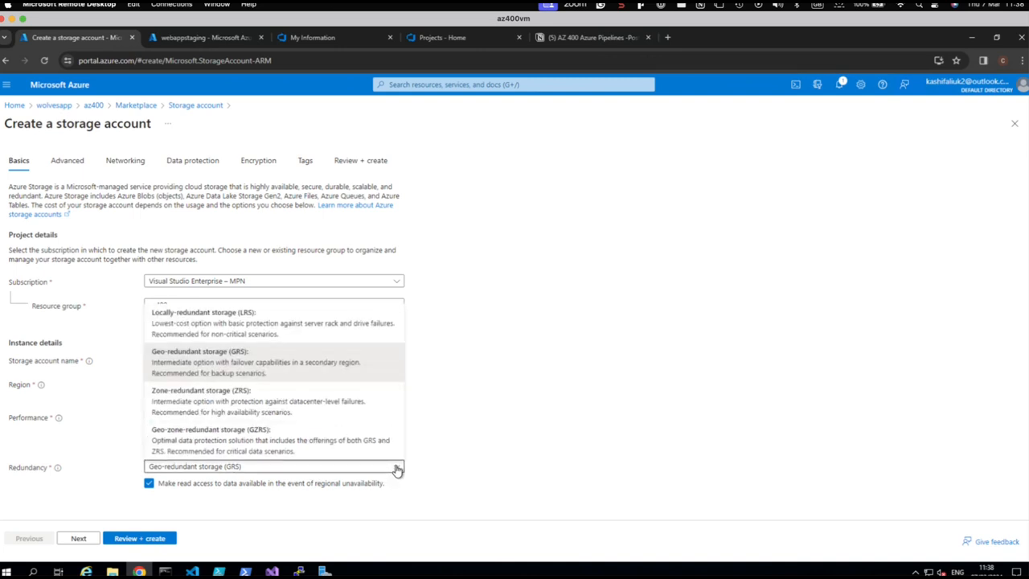
left_click(180, 321)
Step: Submit the storage account settings for review and open the validation error details
left_click(135, 538)
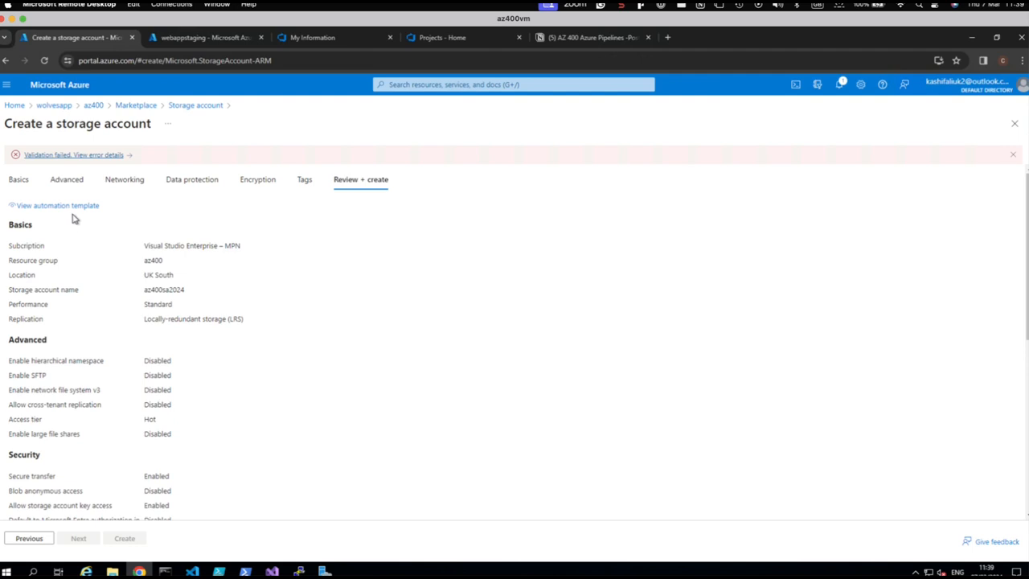
left_click(62, 160)
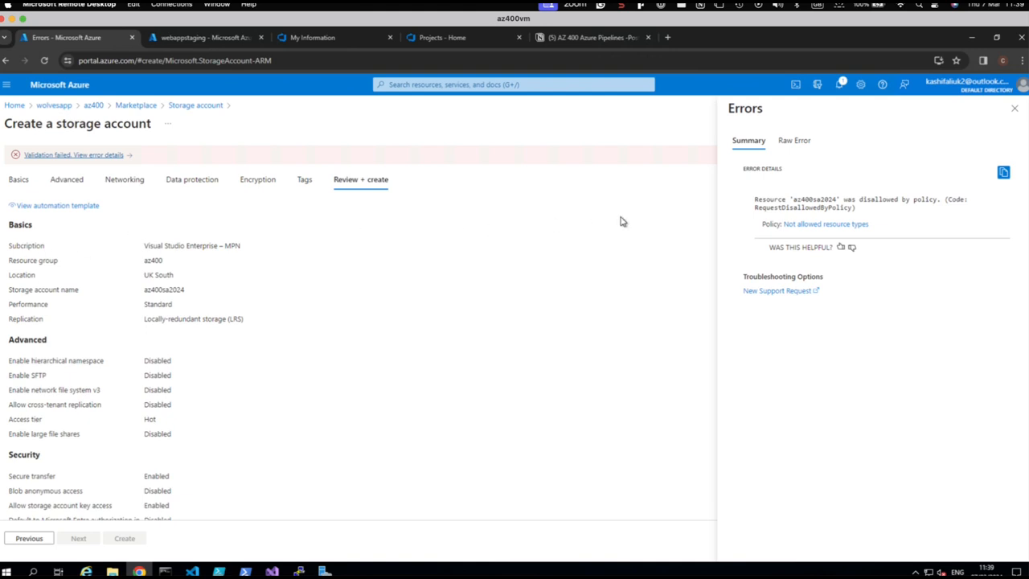
Step: Open the Policy service from the webappstaging portal page by searching for "policy"
left_click(207, 38)
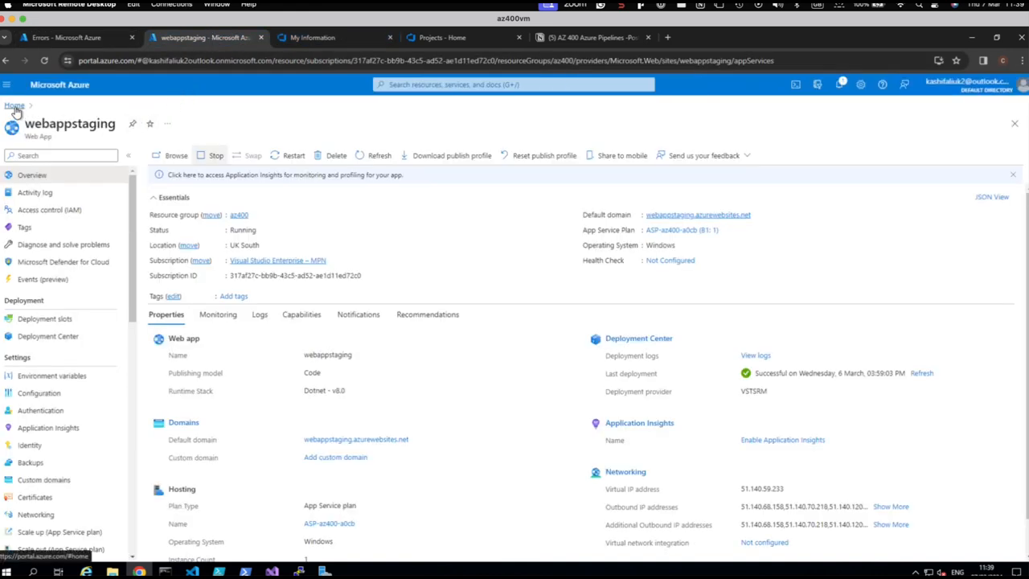
left_click(398, 85)
type("az")
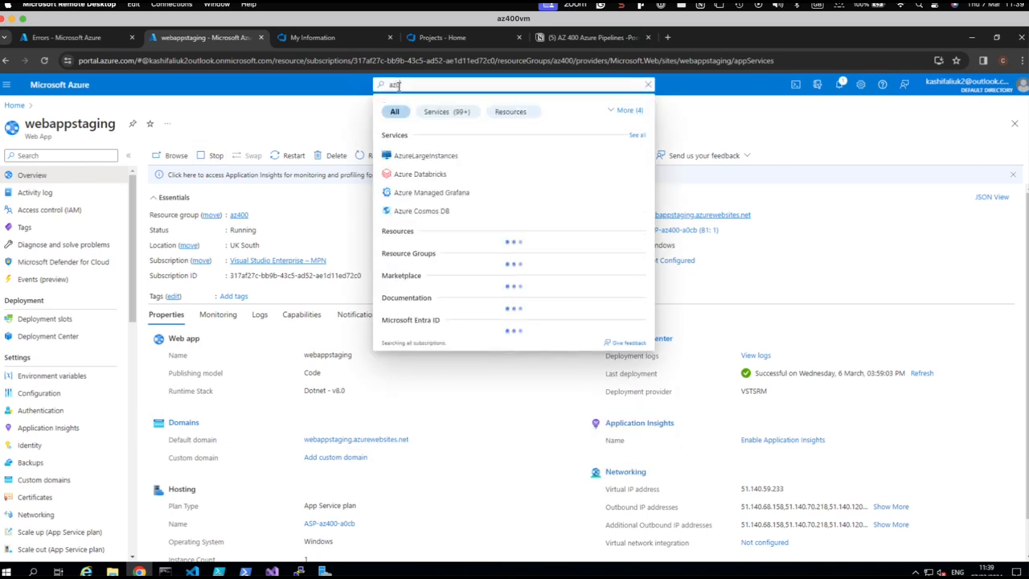
type("ure")
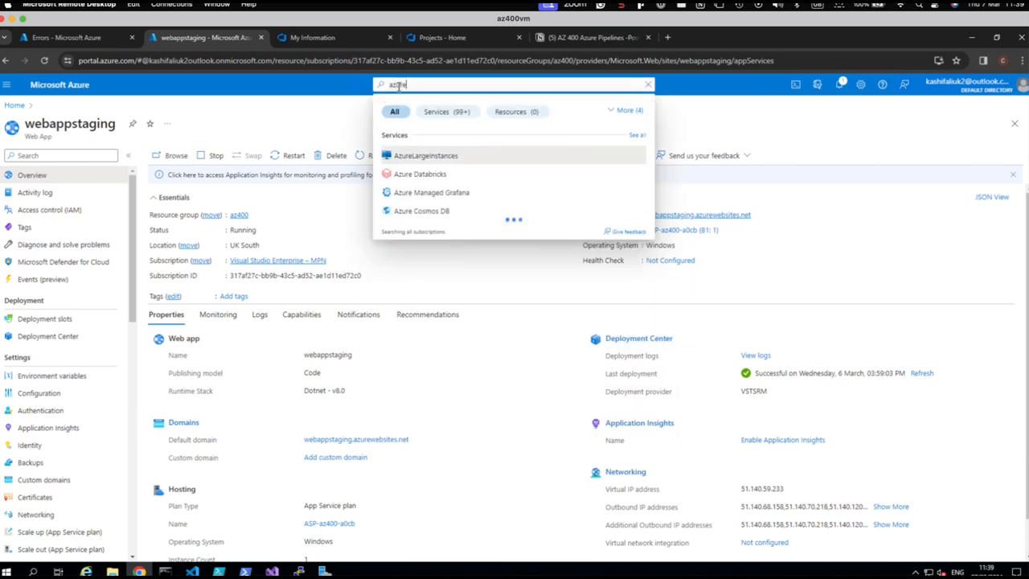
type(" pol")
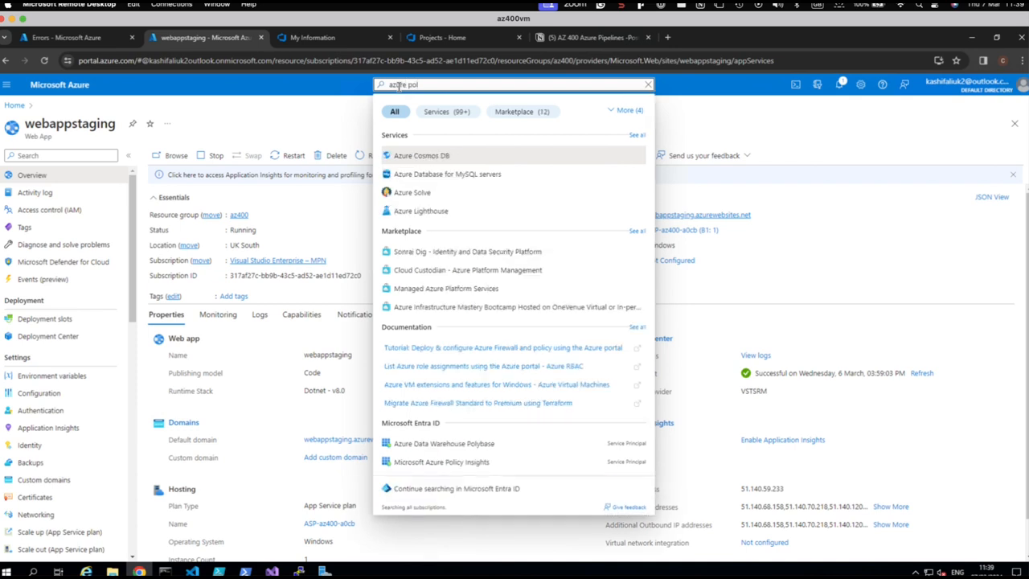
key("ctrl+a")
key("BackSpace")
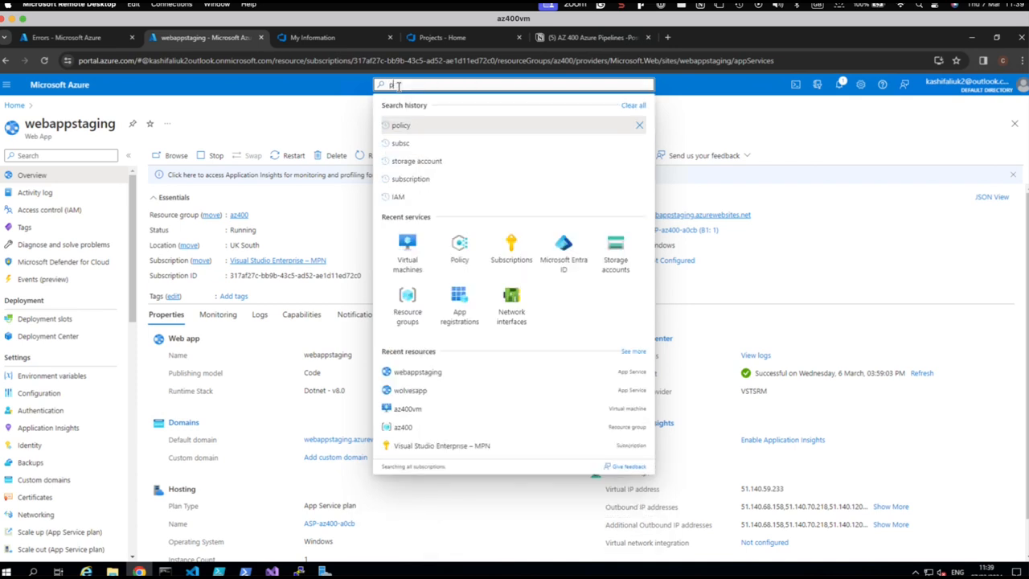
type("policy")
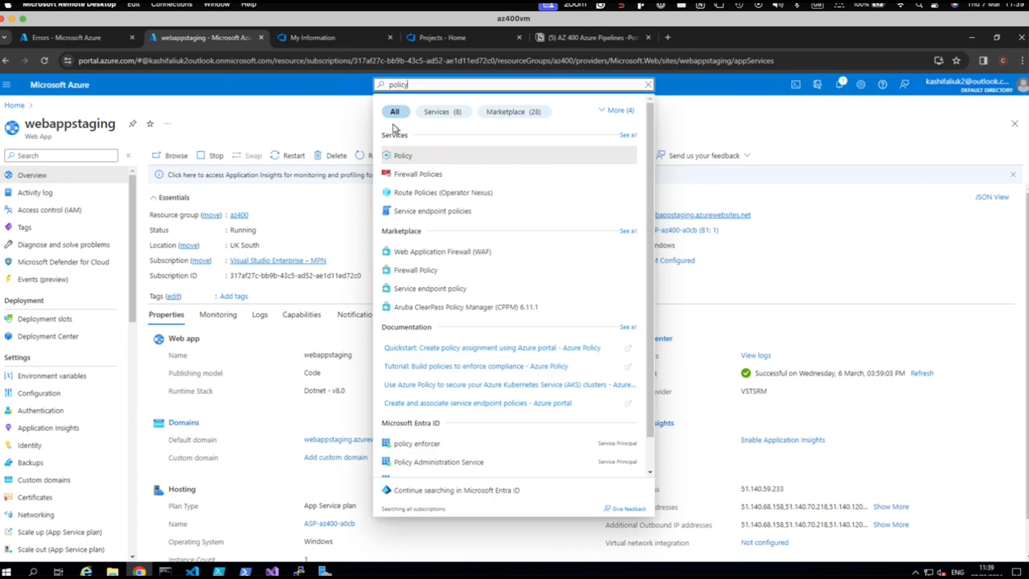
left_click(401, 156)
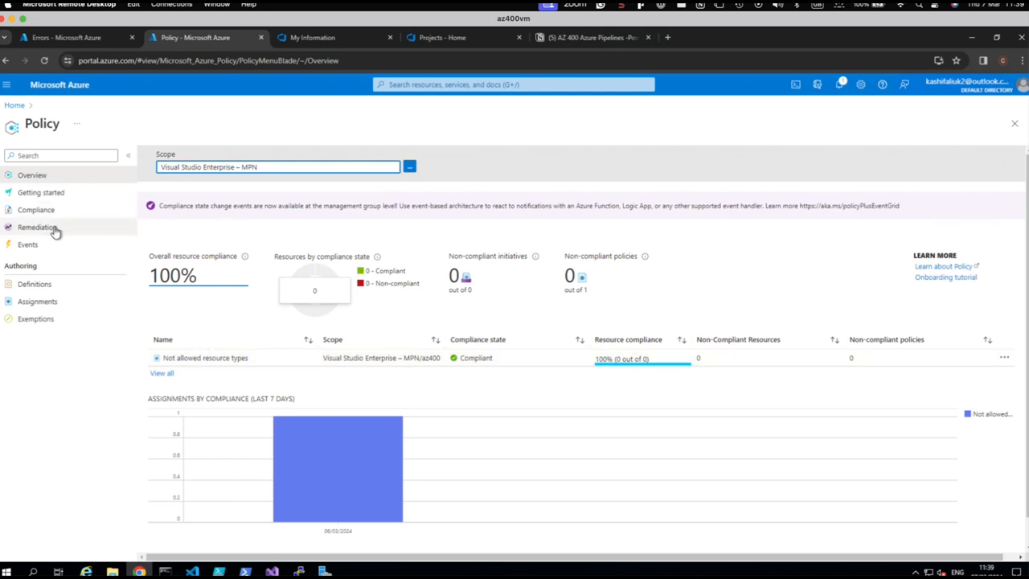
Step: Delete the "Not allowed resource types" policy assignment scoped to the az400 resource group
left_click(35, 303)
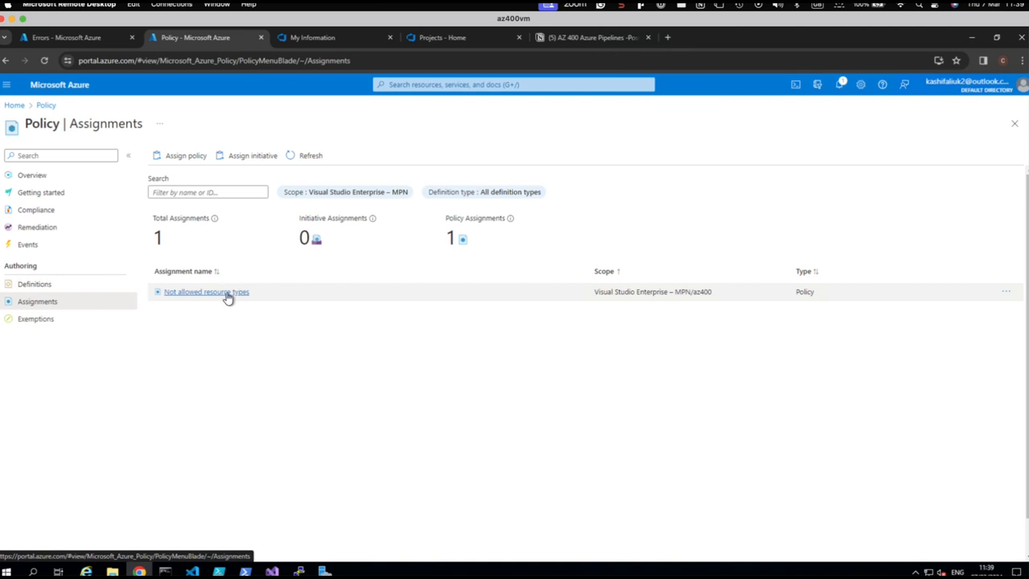
left_click(1005, 294)
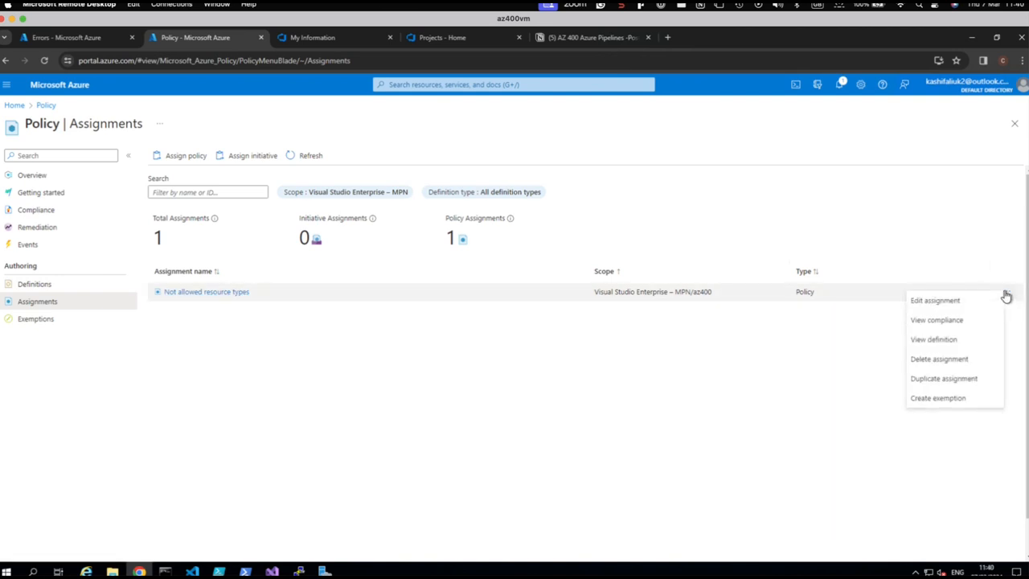
left_click(941, 359)
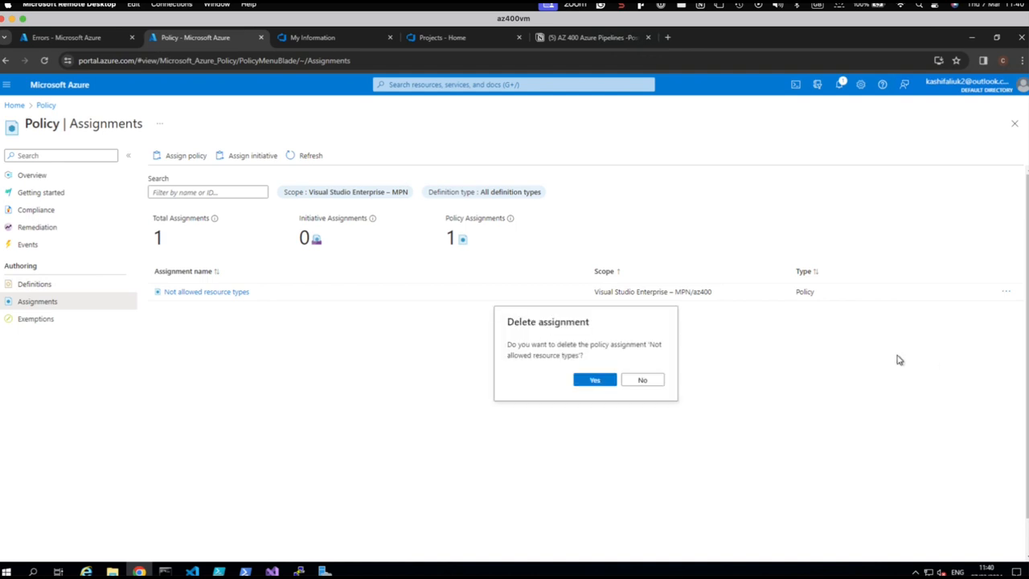
left_click(590, 379)
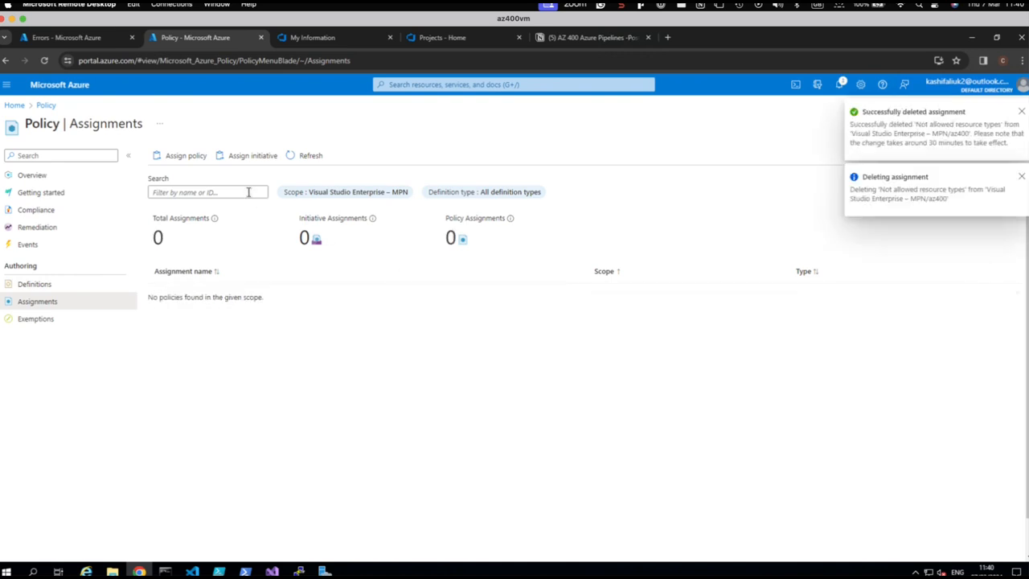
Step: Open the az400 resource group and review its resources grouped by type
left_click(17, 108)
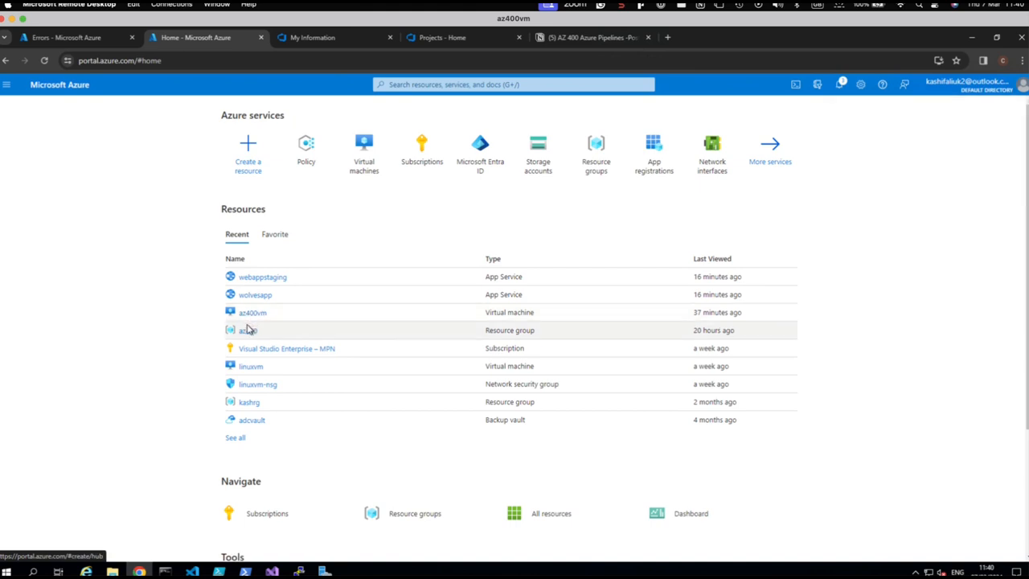
left_click(248, 332)
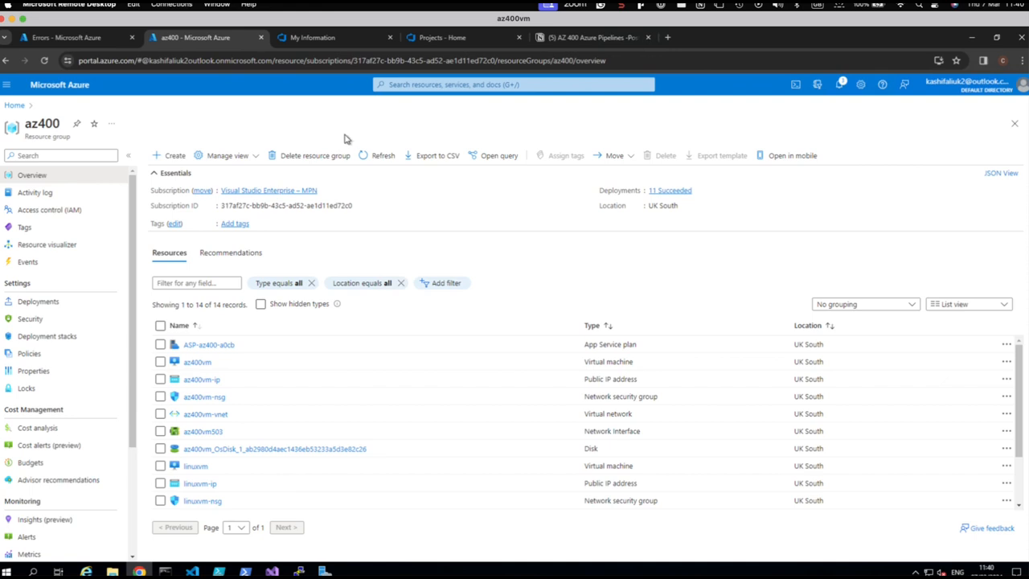
left_click(870, 306)
left_click(836, 337)
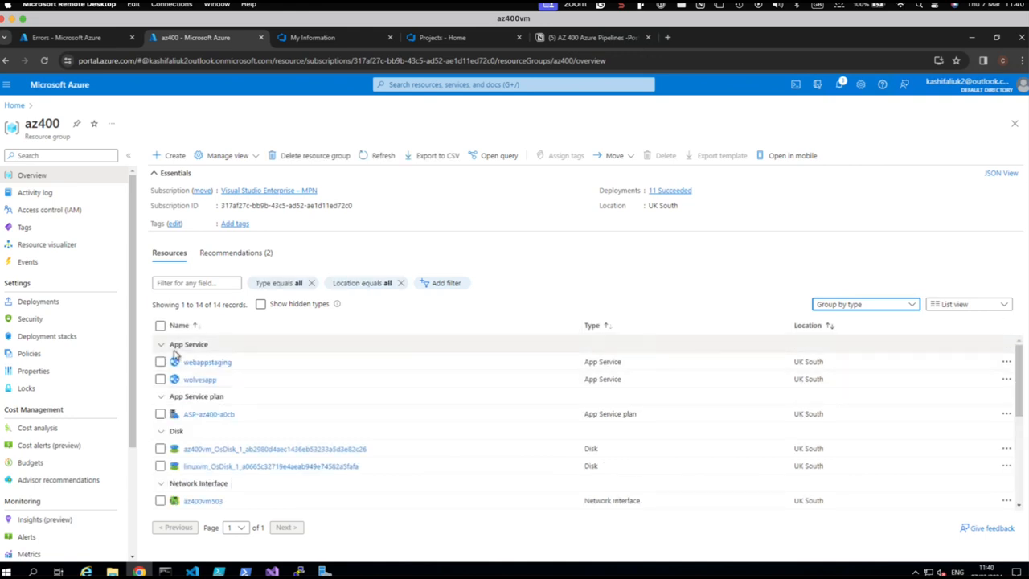
scroll(207, 398, "down", 2)
scroll(206, 405, "down", 1)
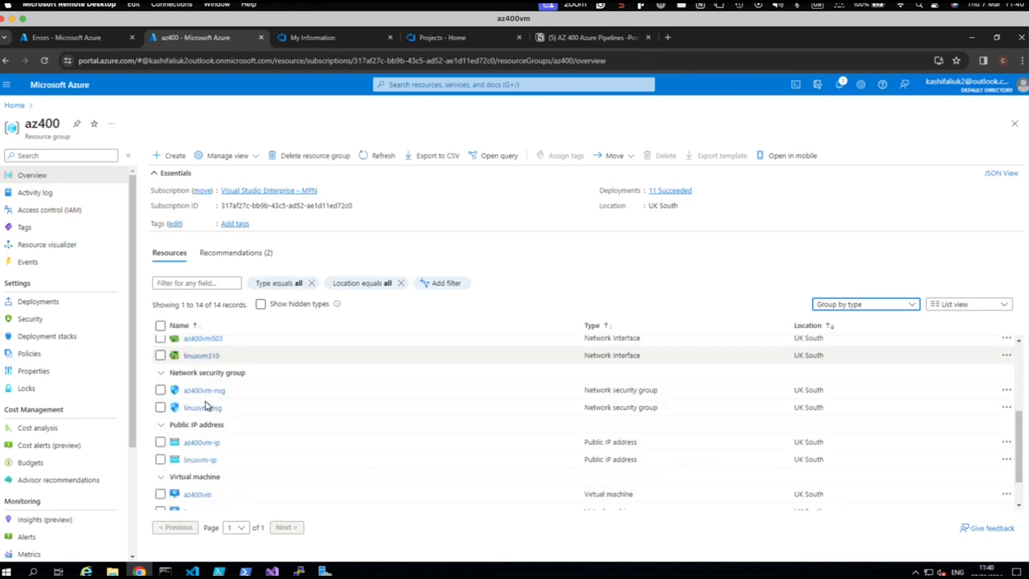
scroll(189, 447, "down", 1)
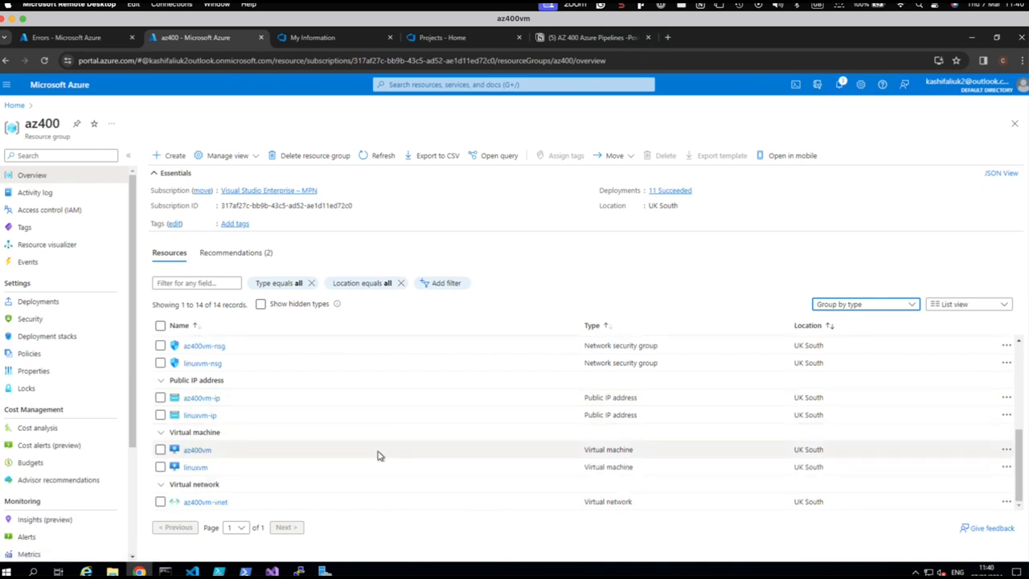
left_click(104, 37)
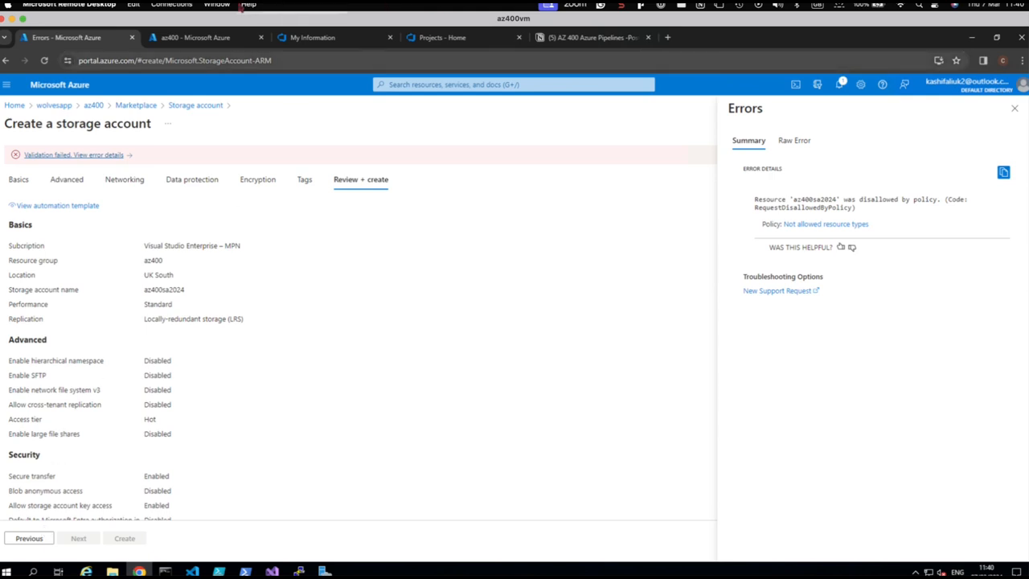
left_click(198, 36)
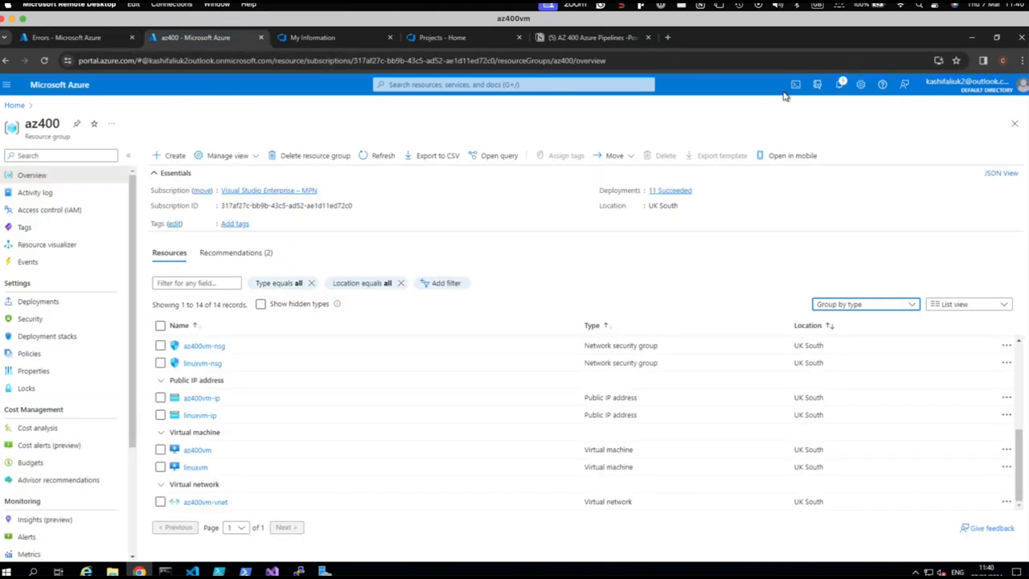
Step: Check the policy deletion notification, rerun validation for the az400sa2024 storage account, and create it and open the deployed resource
left_click(840, 88)
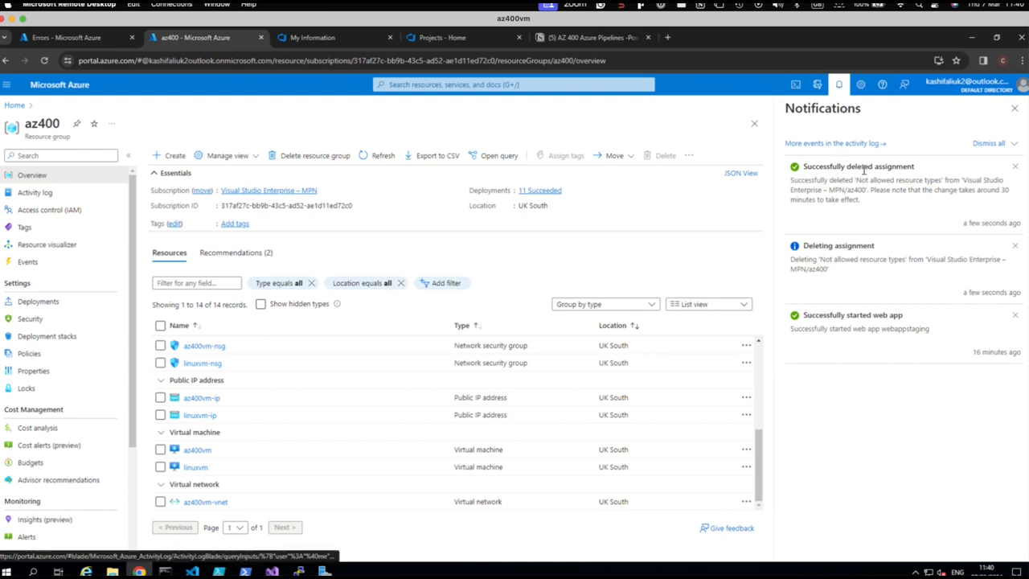
left_click(48, 37)
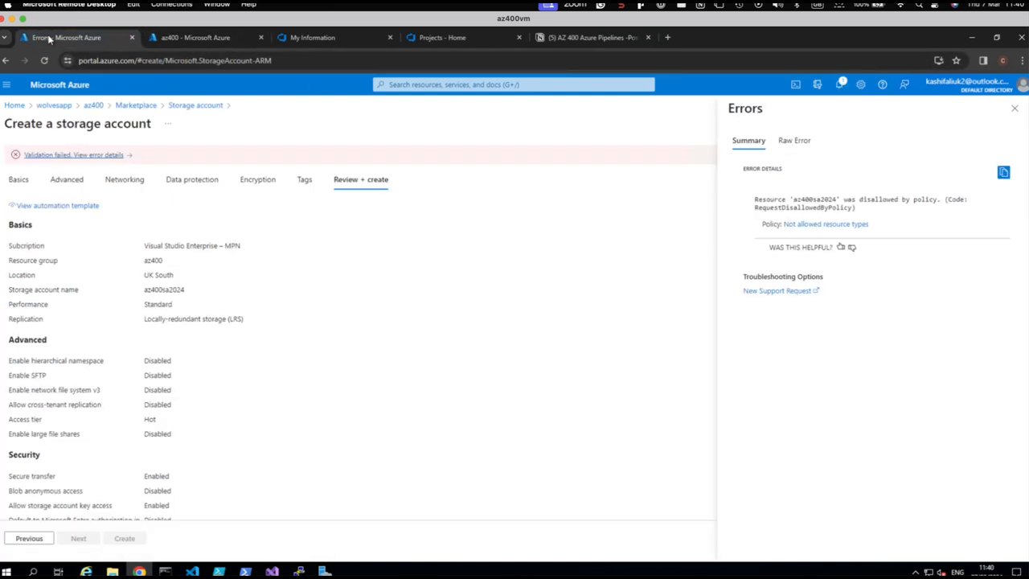
left_click(43, 539)
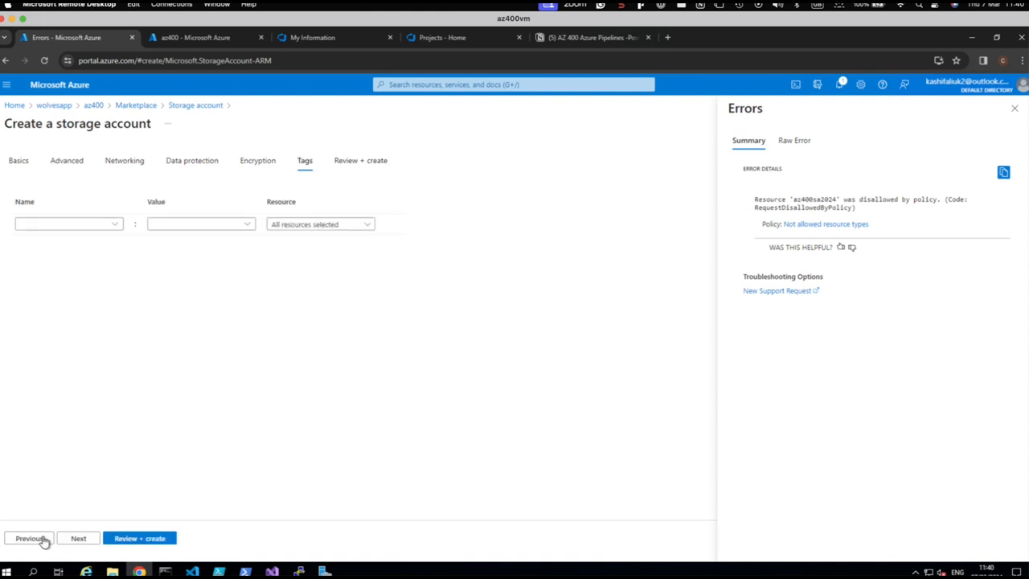
left_click(119, 542)
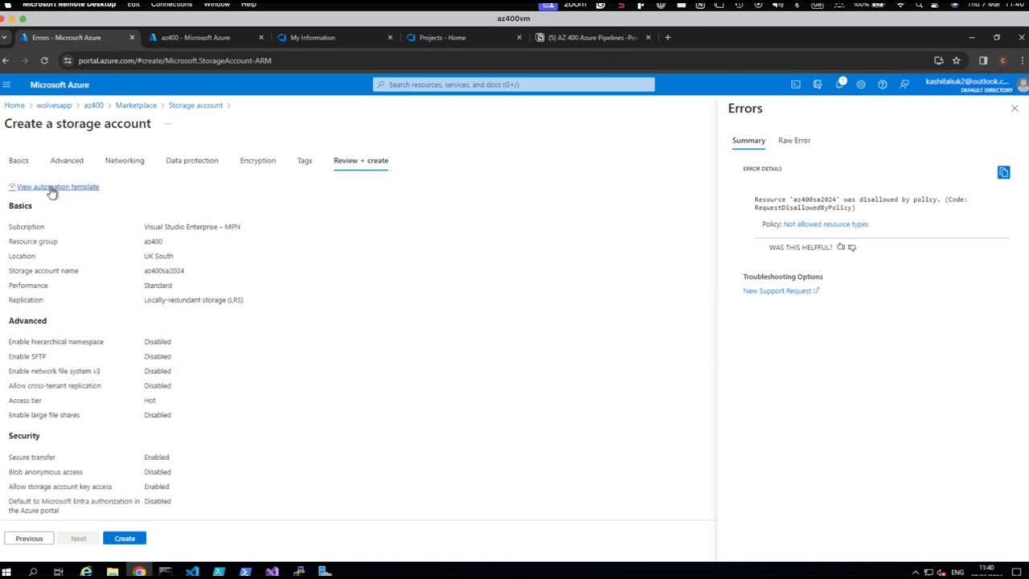
left_click(119, 539)
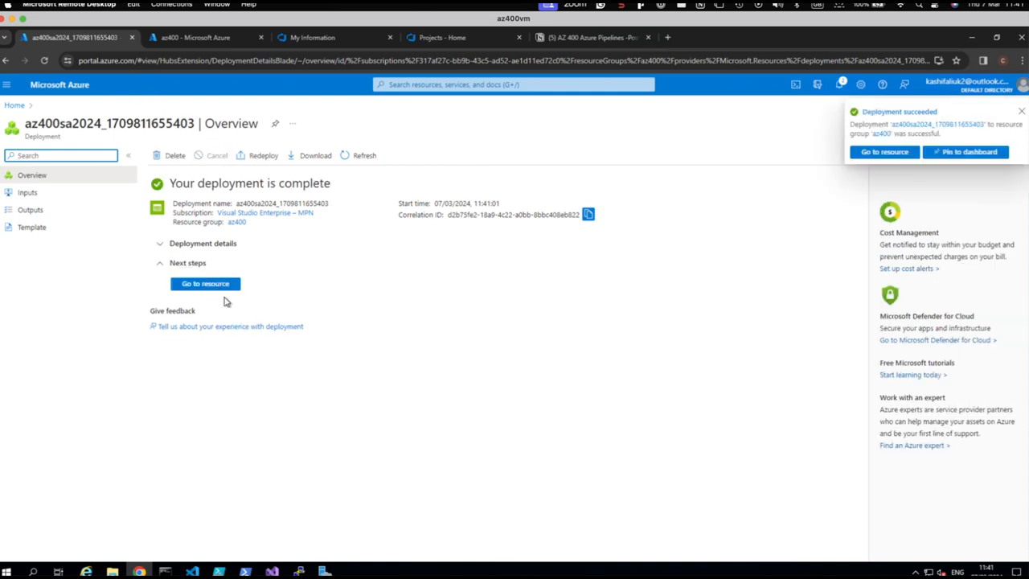
left_click(217, 287)
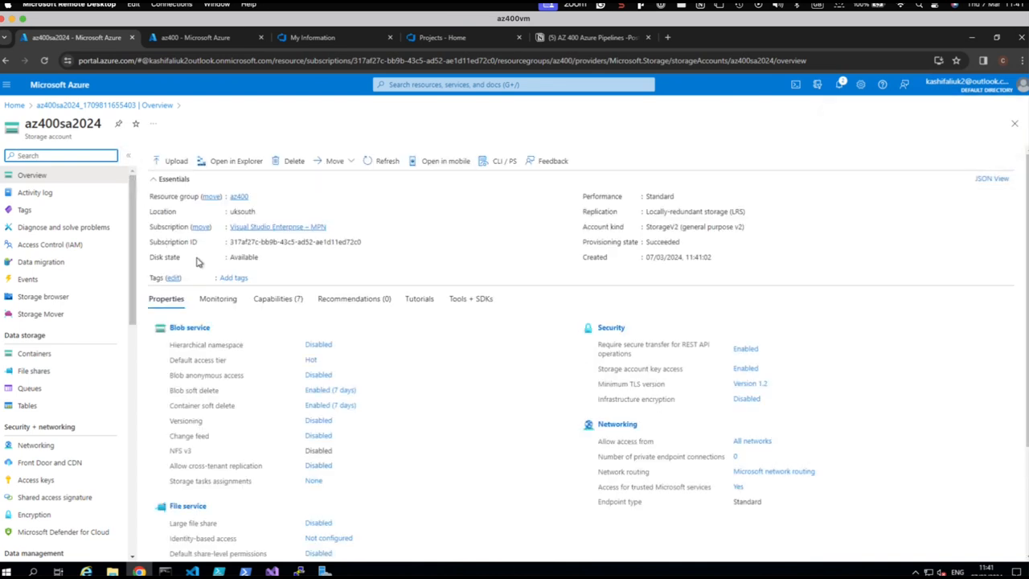
Step: Open the Policy service from the az400 resource group page by searching for "policy", and dismiss the notifications
left_click(205, 41)
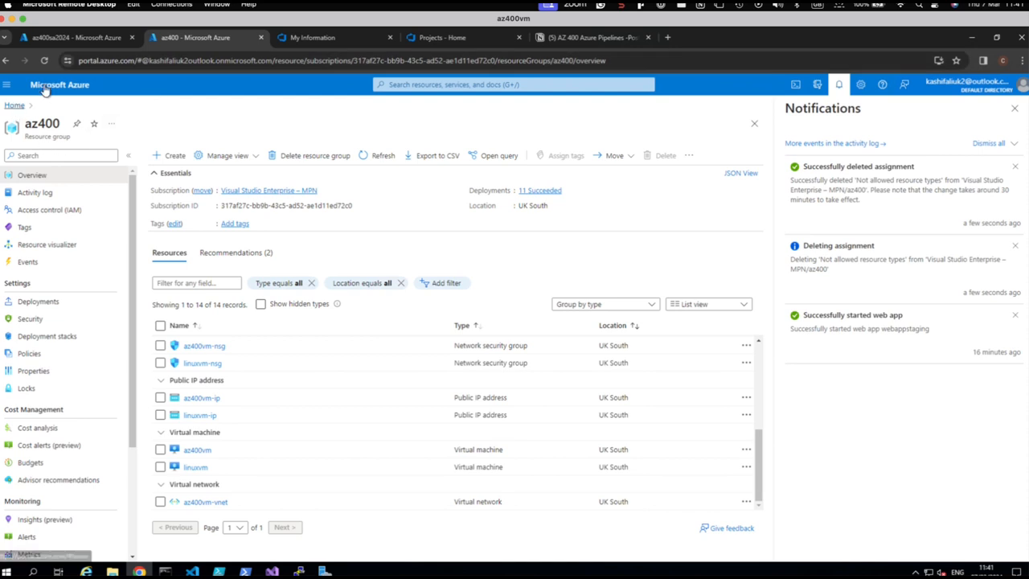
left_click(389, 84)
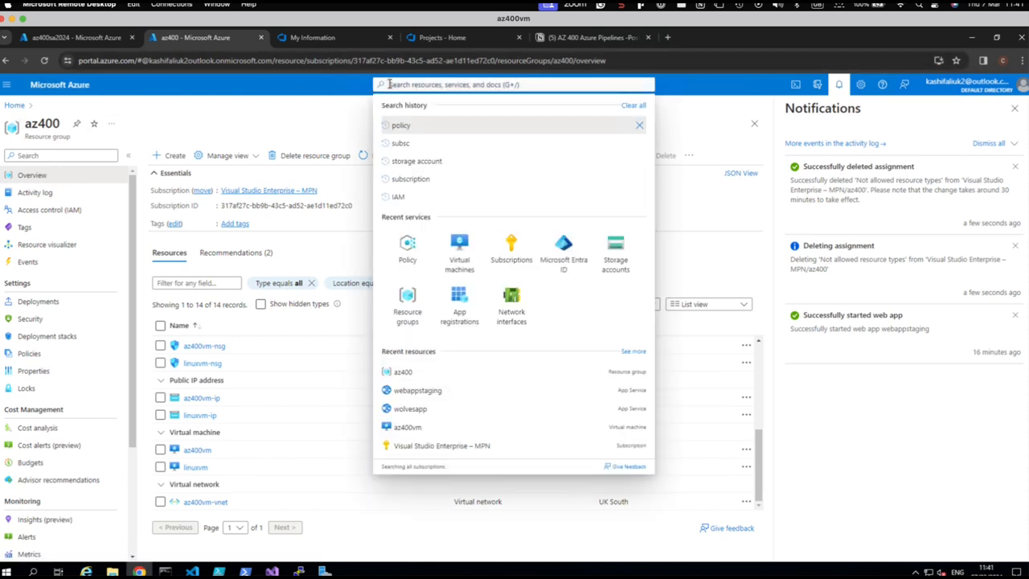
type("policy")
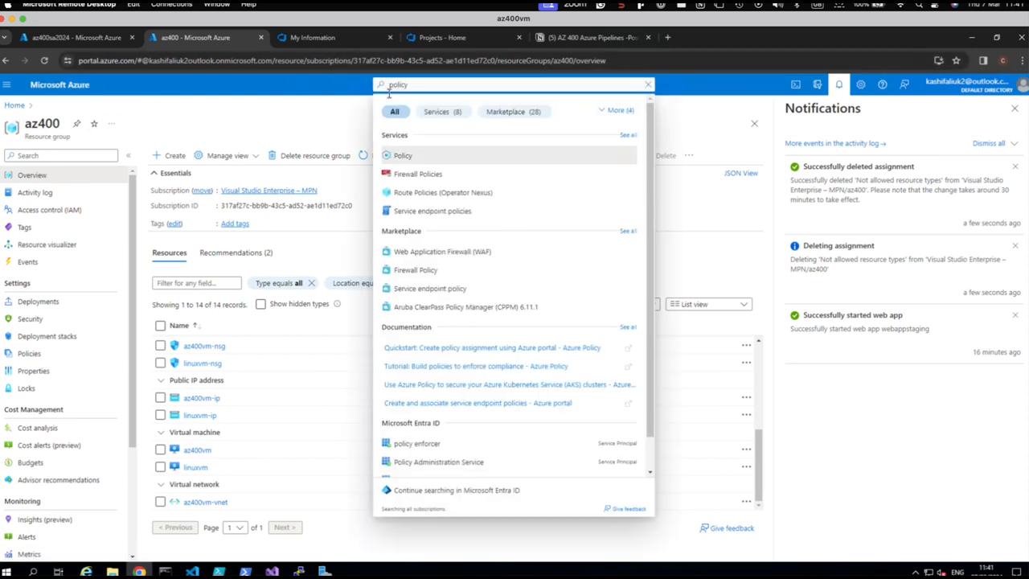
left_click(402, 157)
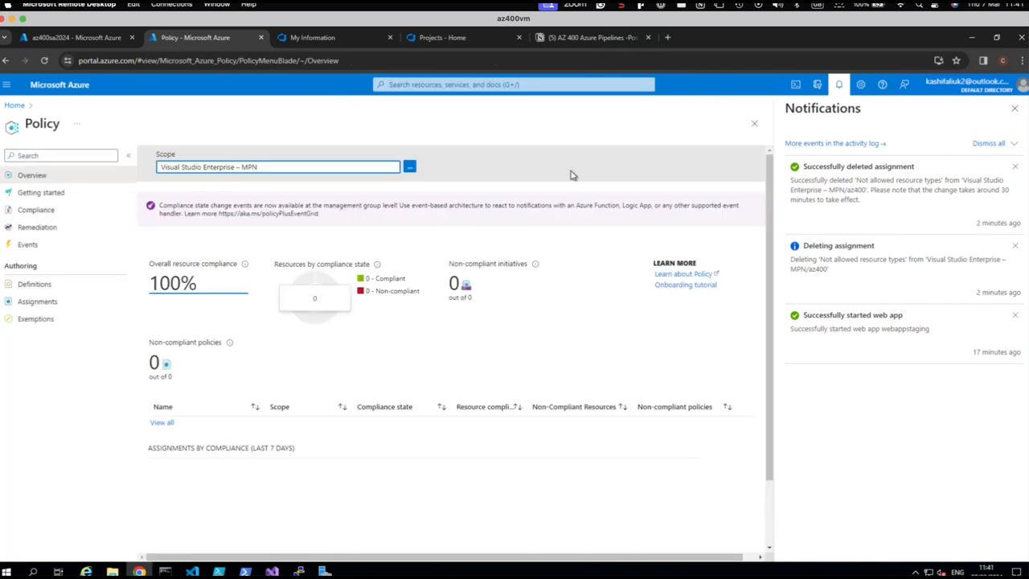
left_click(1014, 108)
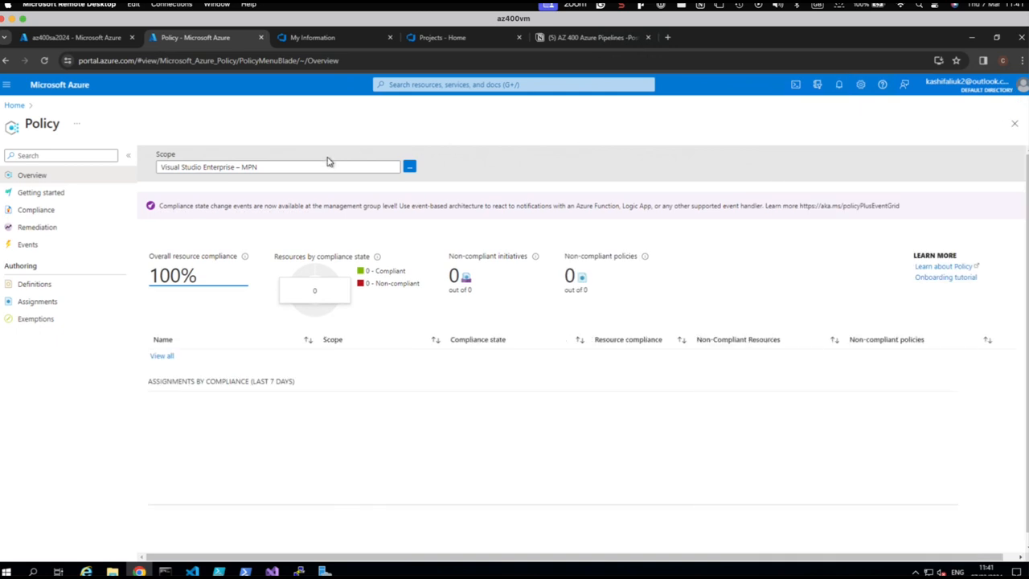
Step: Filter the policy definitions by "not allowed" and open the "Not allowed resource types" definition
left_click(33, 290)
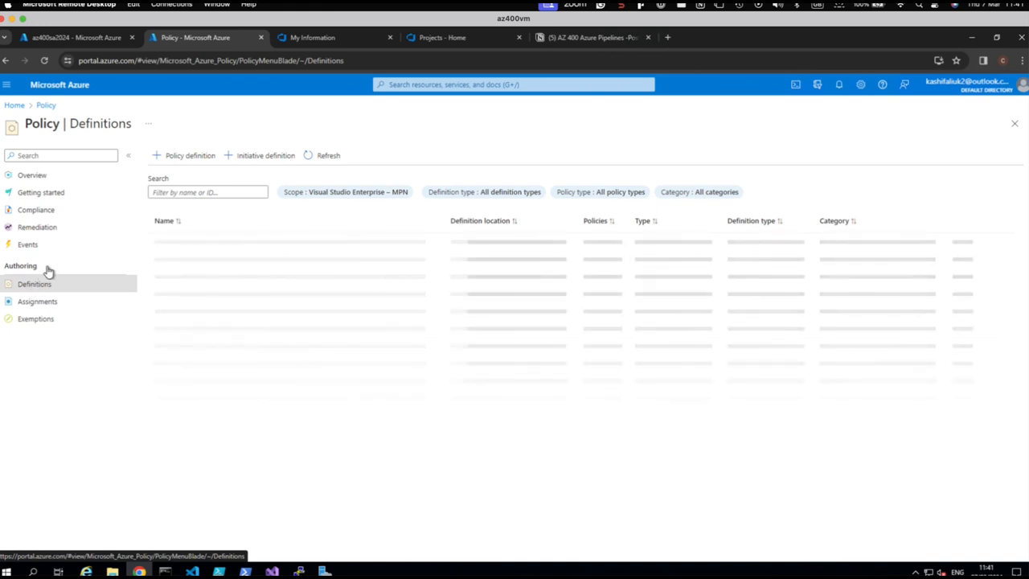
left_click(200, 192)
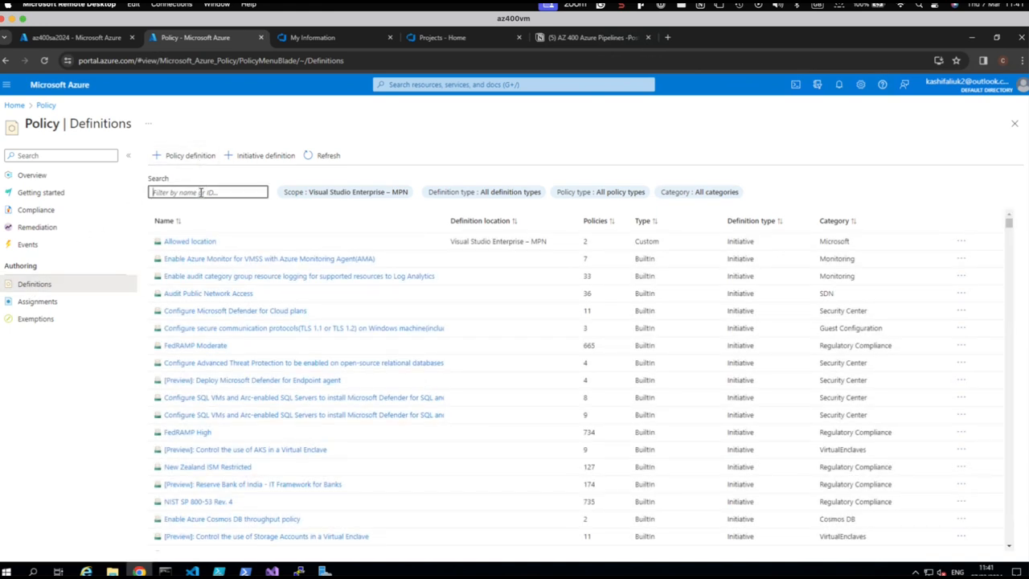
type("not allowed")
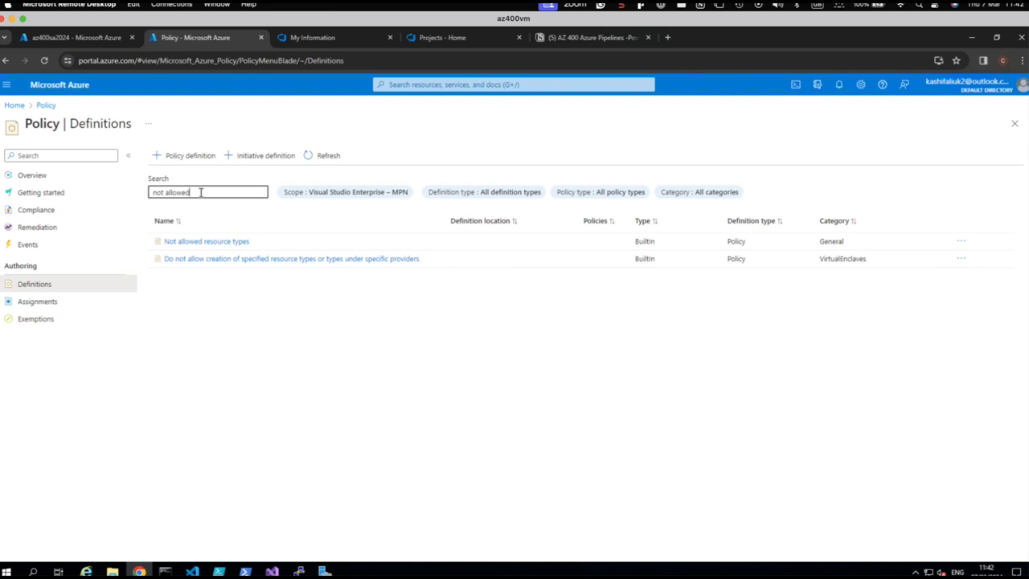
left_click(194, 243)
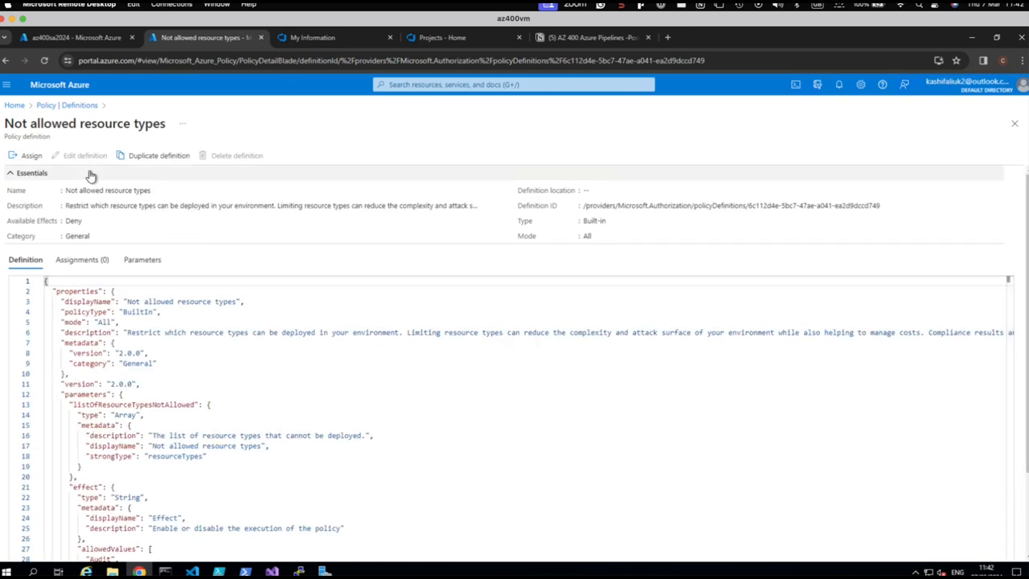
Step: Start assigning the policy and set its scope to the az400 resource group in the Visual Studio Enterprise – MPN subscription
left_click(27, 160)
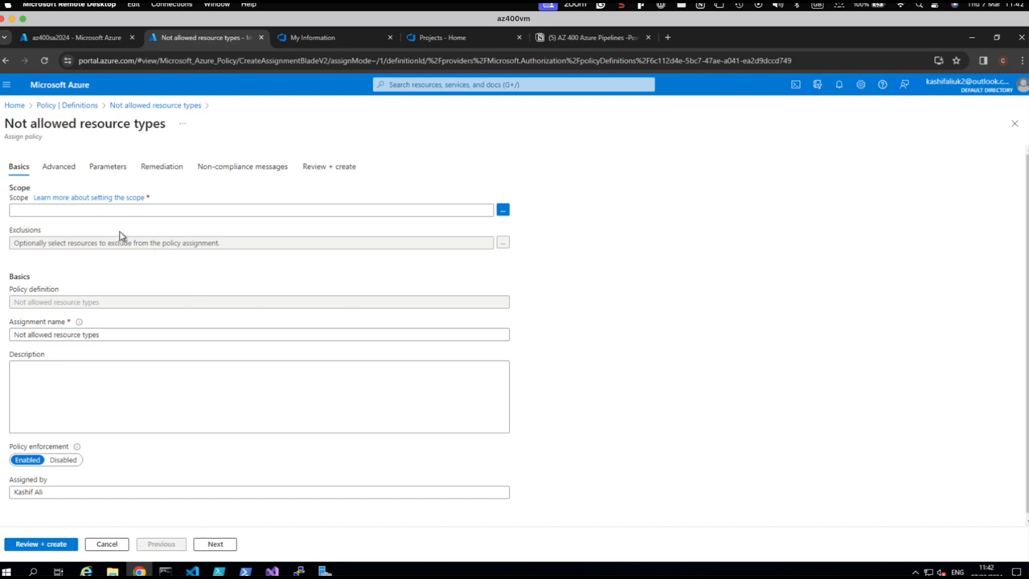
left_click(502, 210)
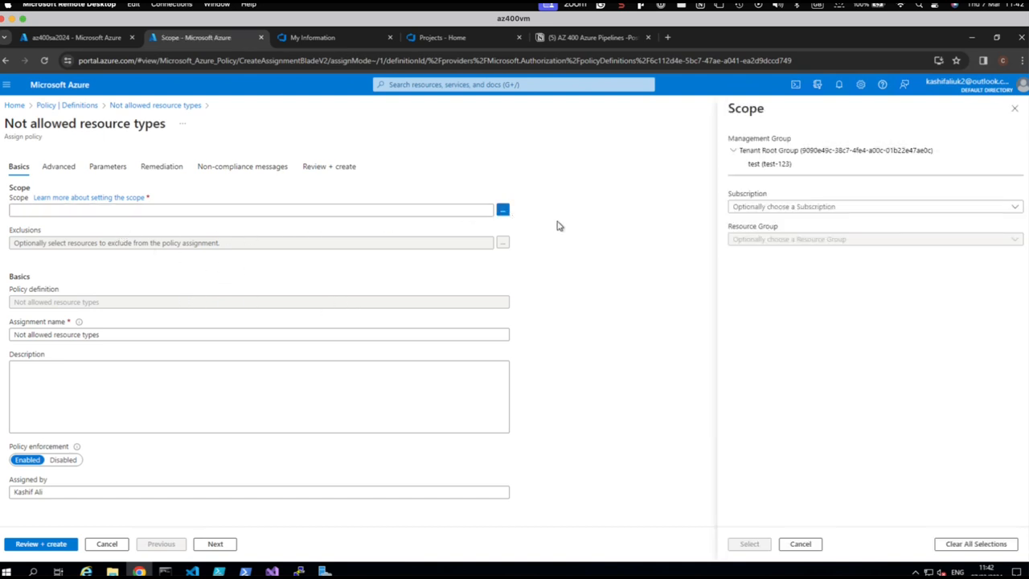
left_click(827, 208)
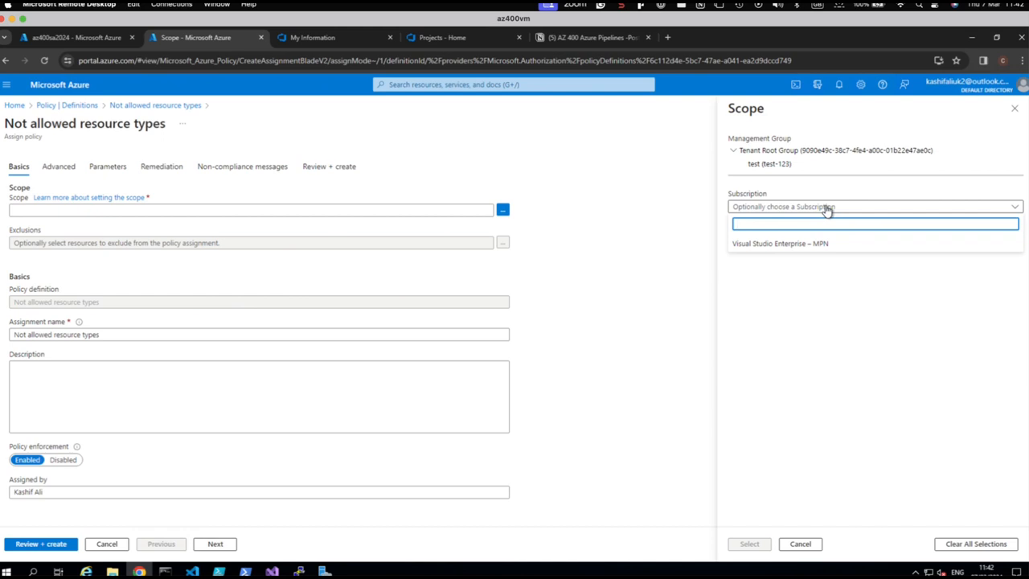
left_click(774, 246)
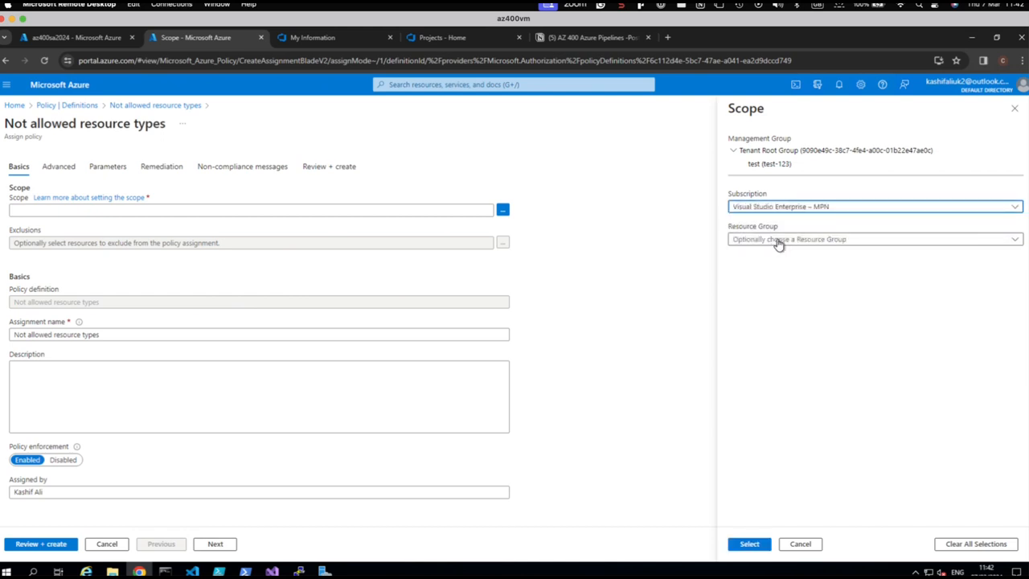
left_click(778, 241)
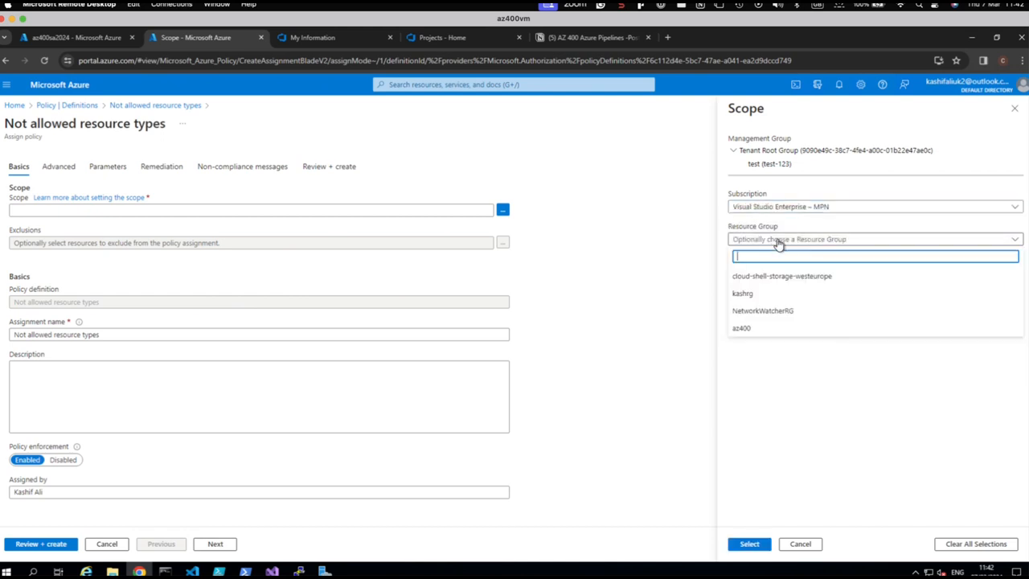
left_click(743, 328)
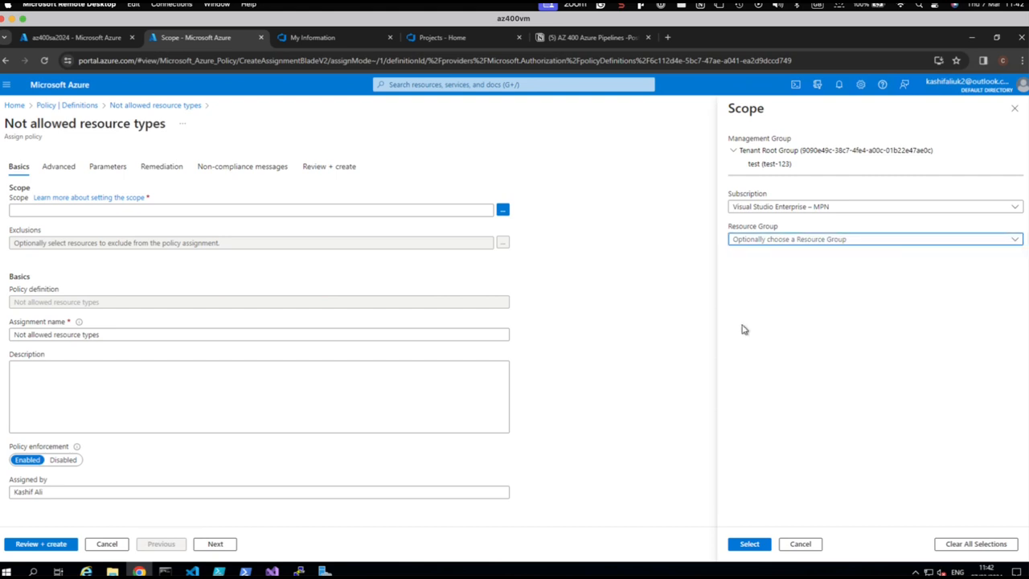
left_click(748, 544)
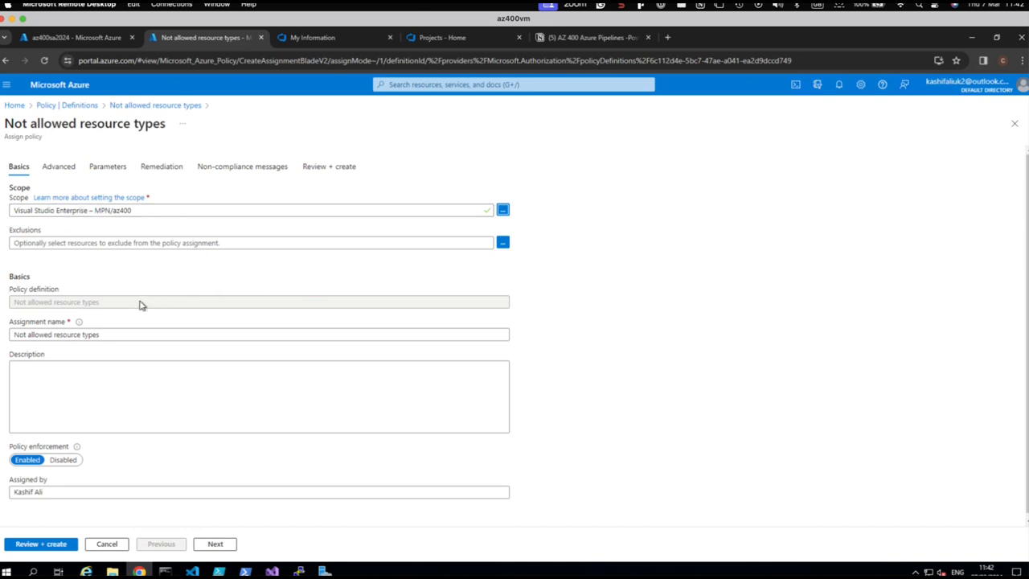
left_click(104, 334)
left_click_drag(104, 334, 44, 332)
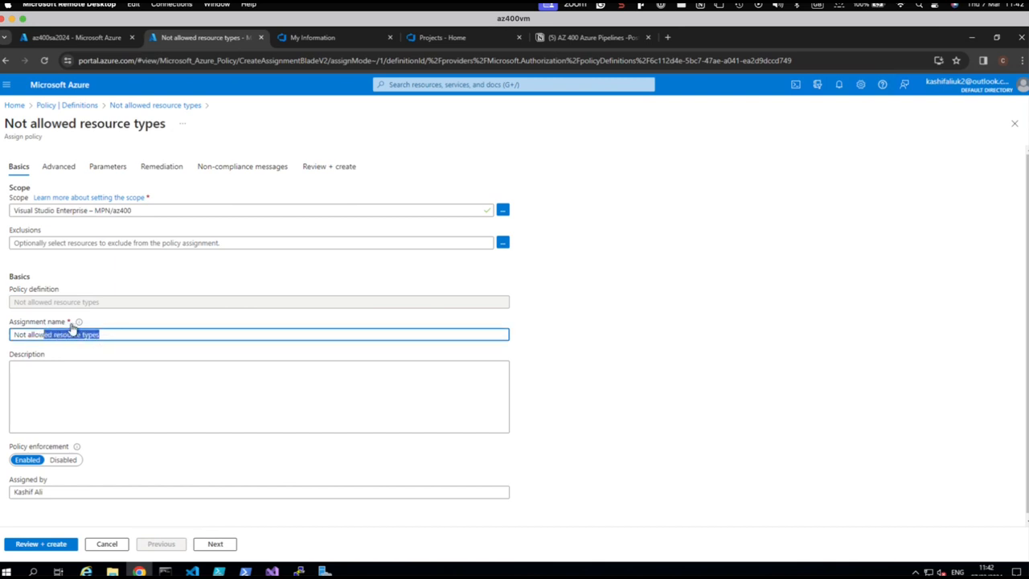
left_click(100, 334)
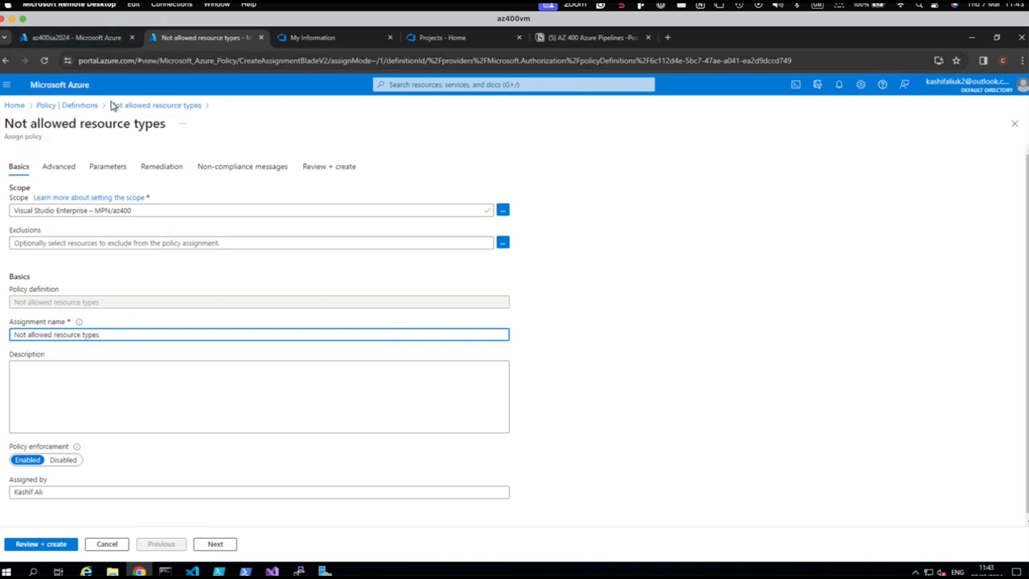
Step: Open the assignment's "Not allowed resource types" parameter and browse the available resource types
left_click(103, 172)
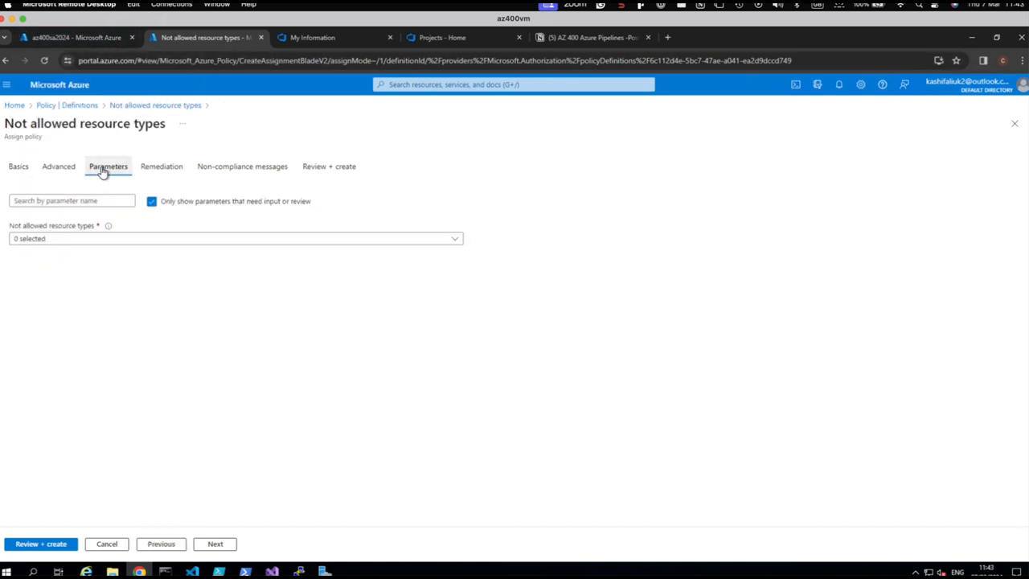
left_click(106, 200)
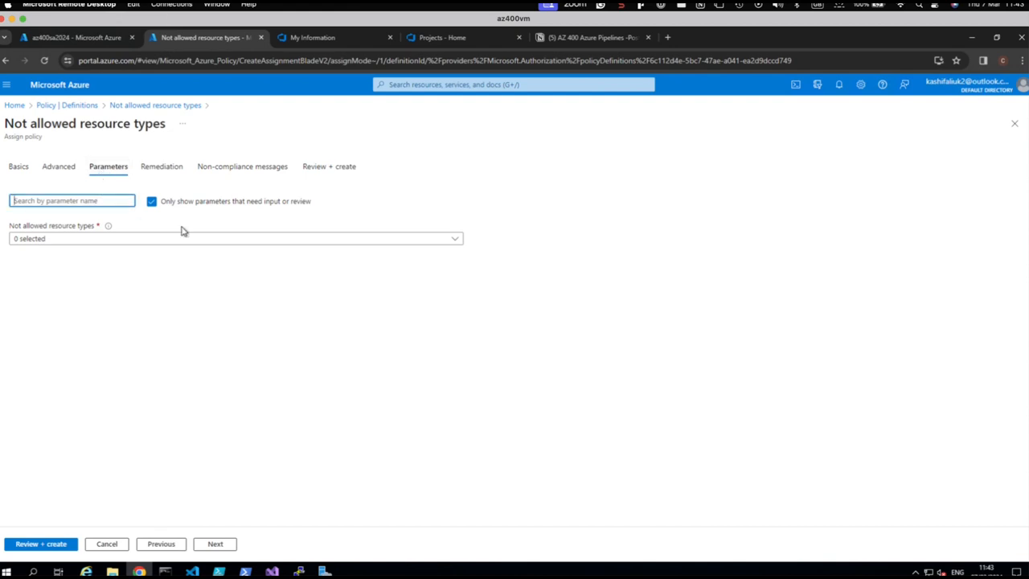
left_click(451, 239)
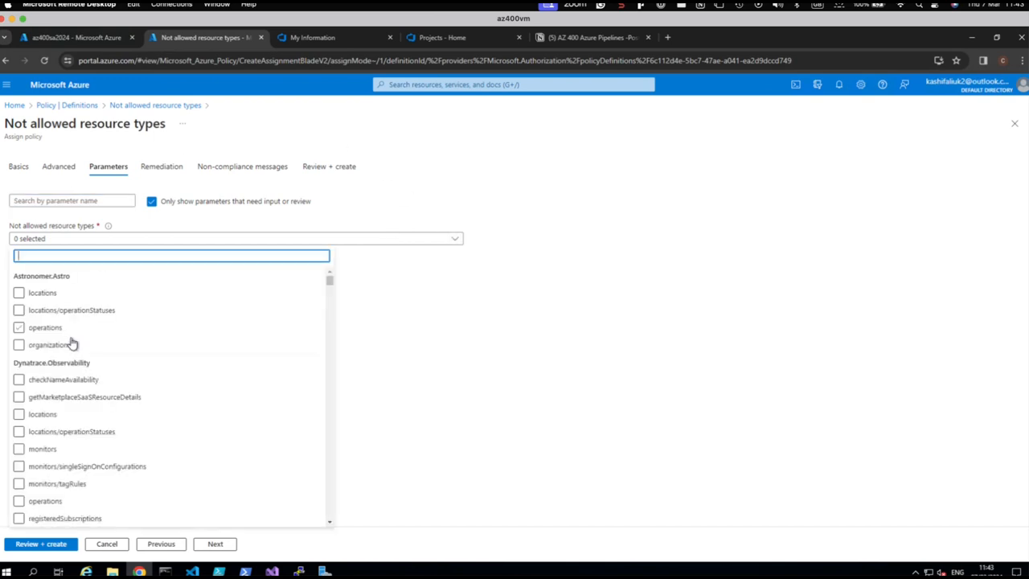
scroll(78, 346, "down", 5)
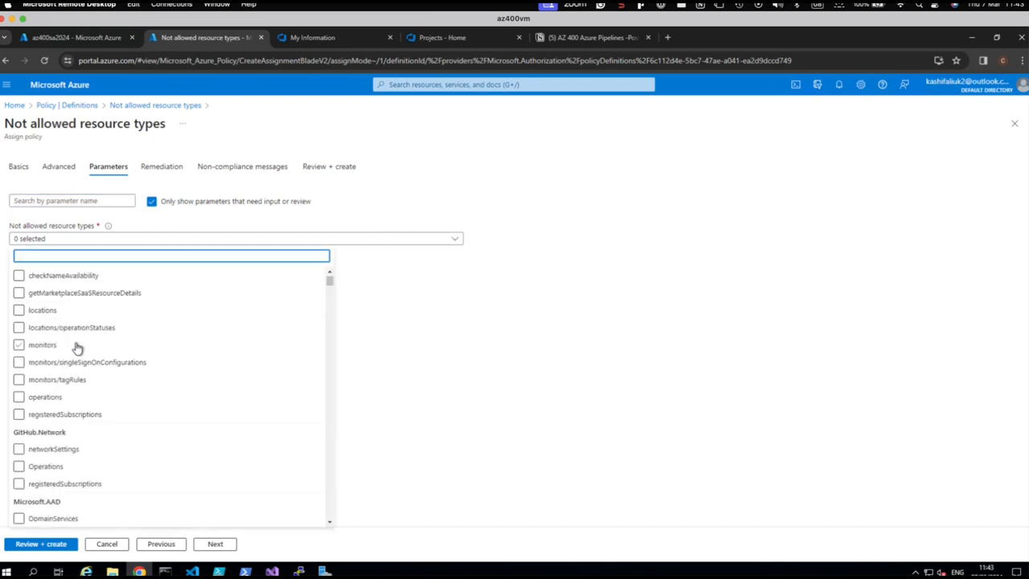
scroll(77, 348, "down", 7)
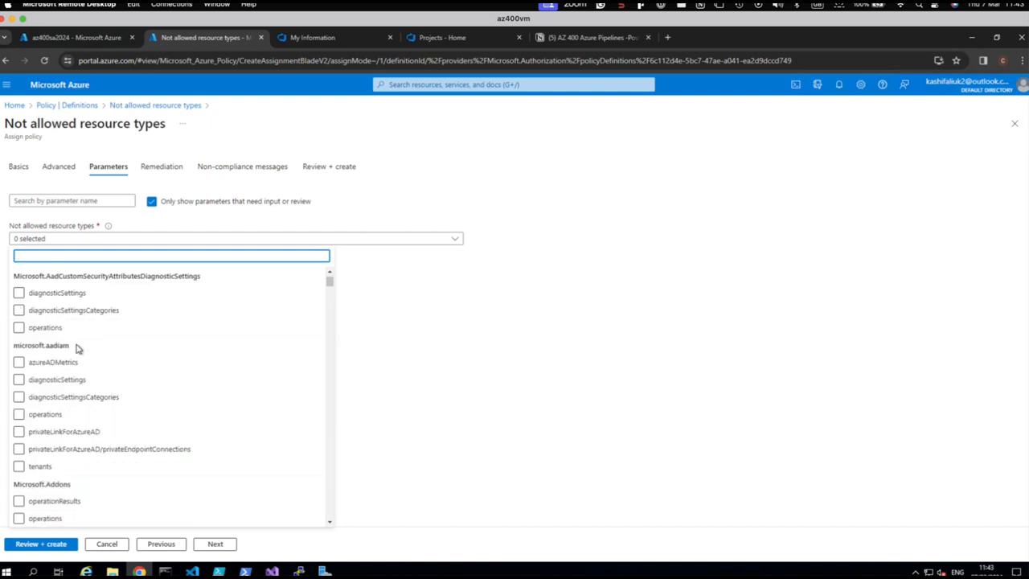
scroll(77, 347, "down", 4)
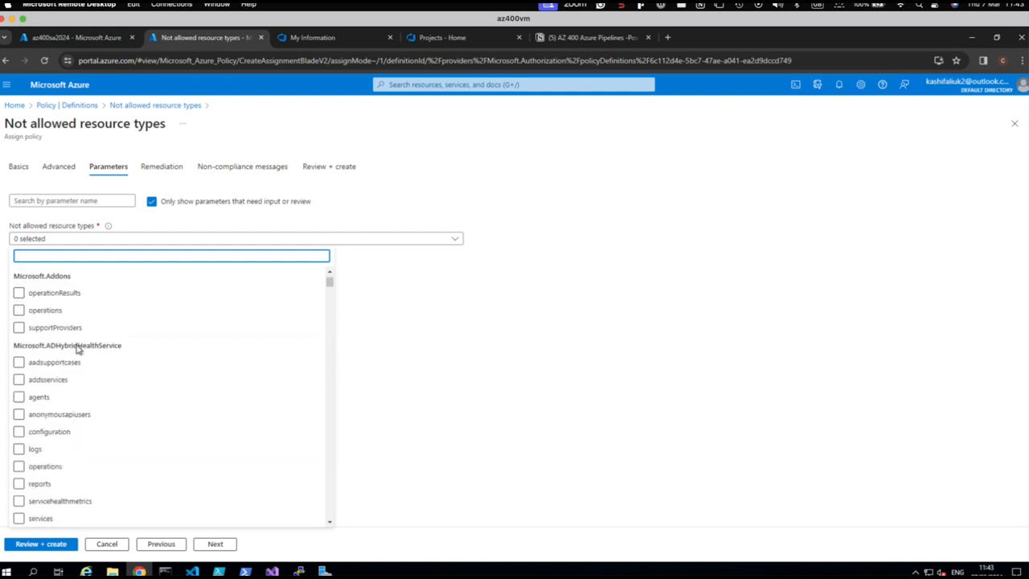
scroll(78, 347, "down", 3)
scroll(77, 350, "down", 4)
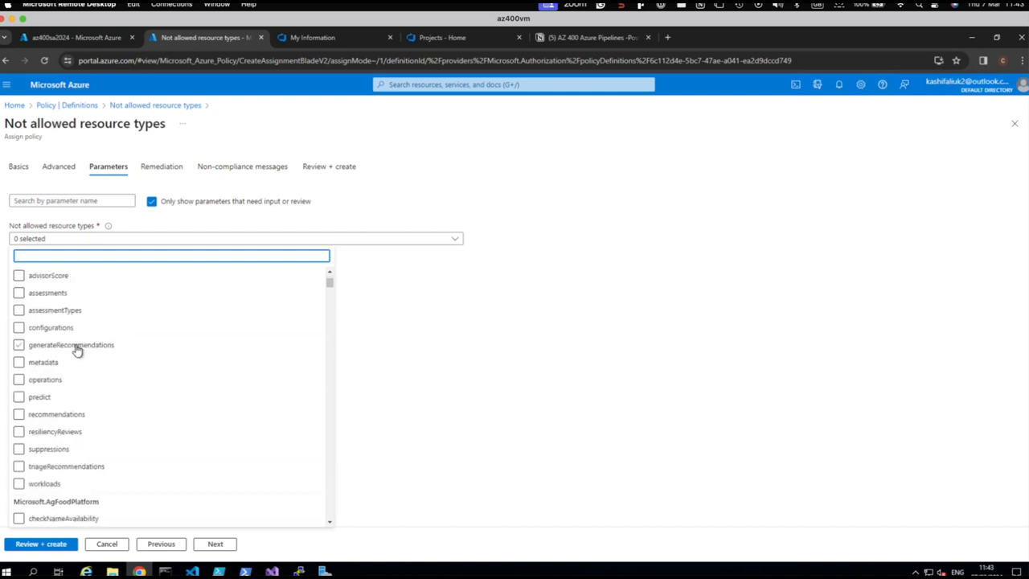
scroll(77, 351, "down", 7)
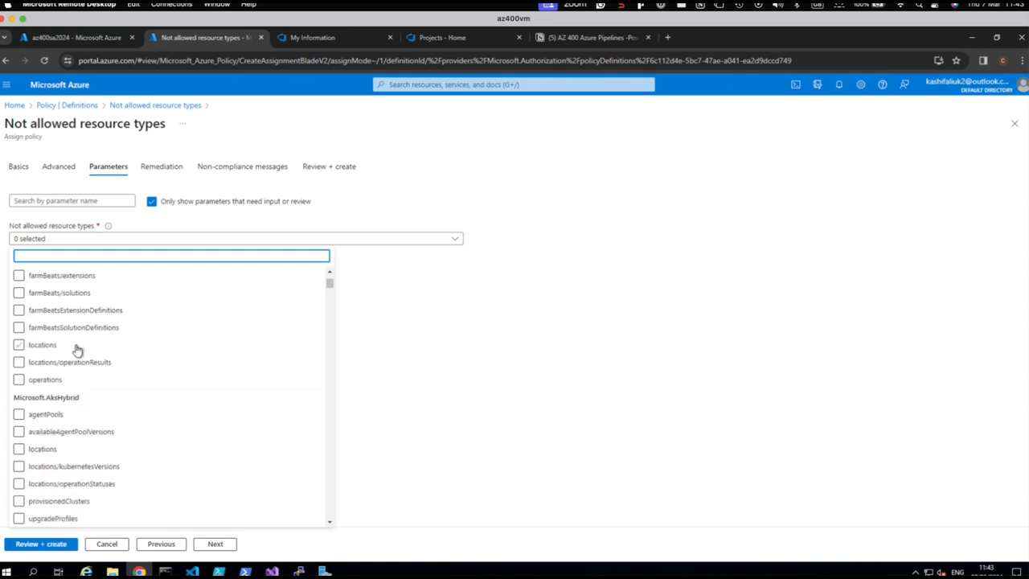
scroll(77, 350, "down", 3)
scroll(77, 350, "down", 4)
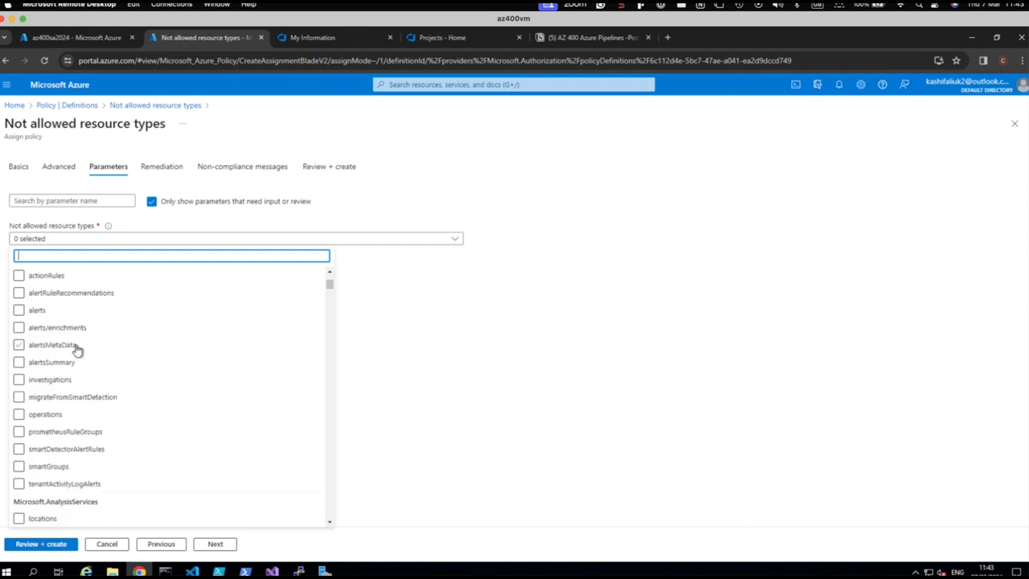
scroll(77, 351, "down", 3)
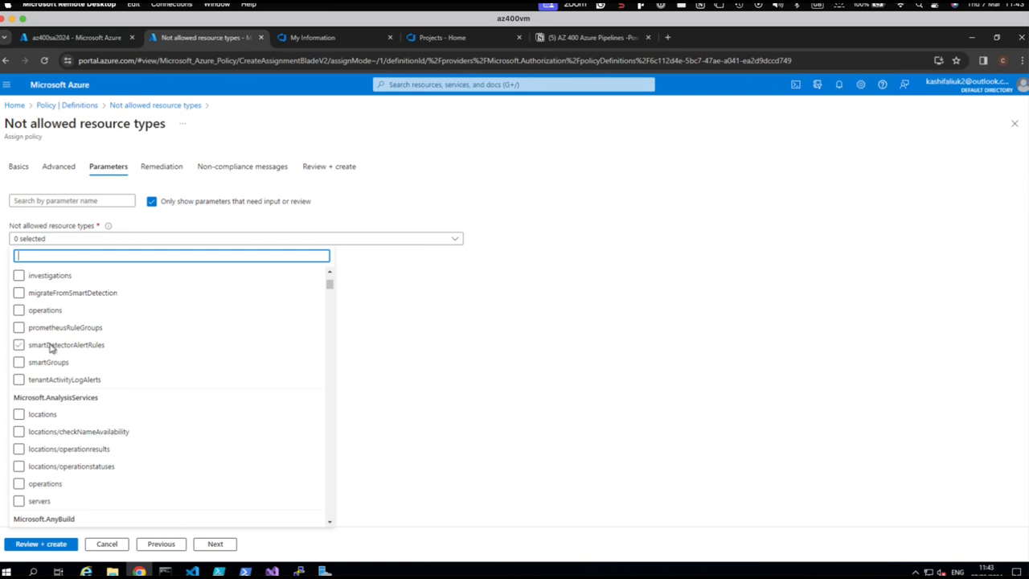
scroll(51, 347, "down", 3)
scroll(169, 393, "down", 5)
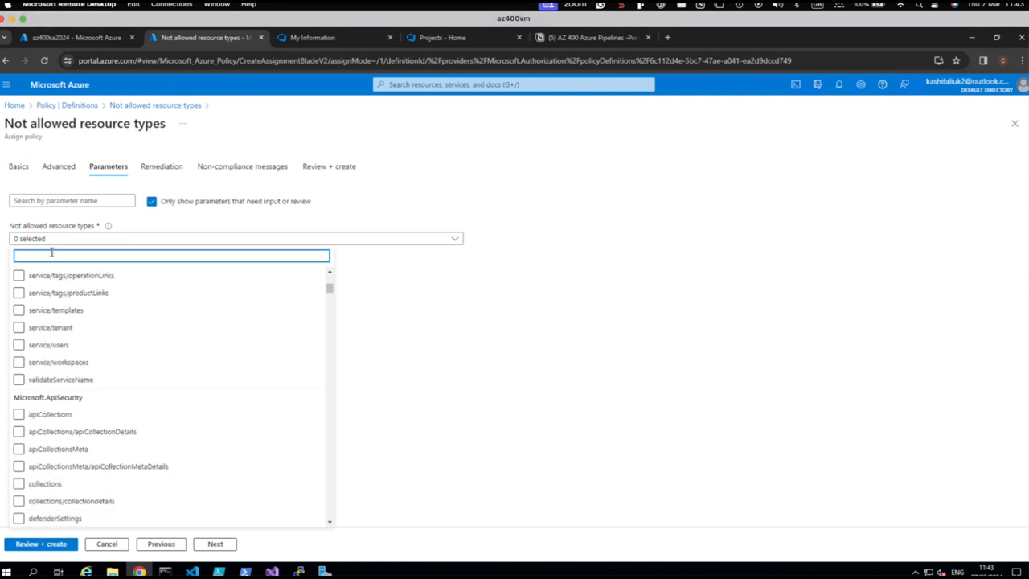
Step: Filter the resource types by "storage" and select storageAccounts under Microsoft.Storage as the type that is not allowed
type("storage")
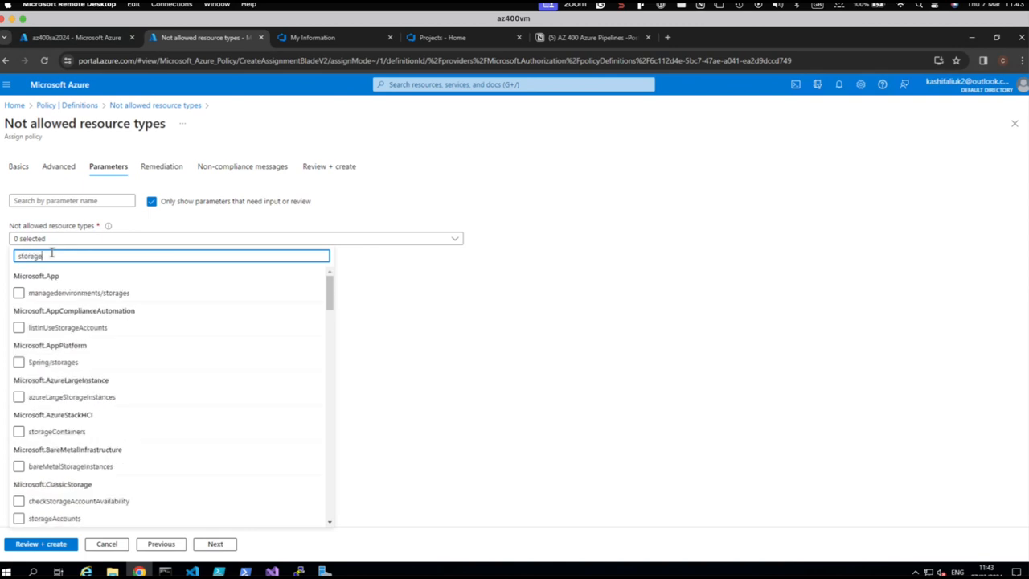
left_click(169, 404)
scroll(168, 404, "down", 1)
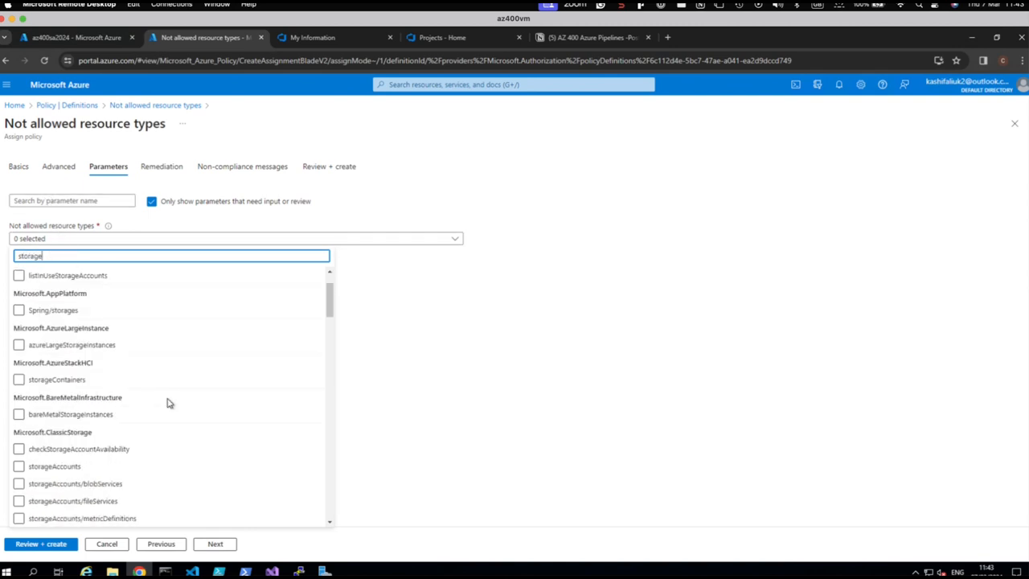
scroll(96, 450, "down", 3)
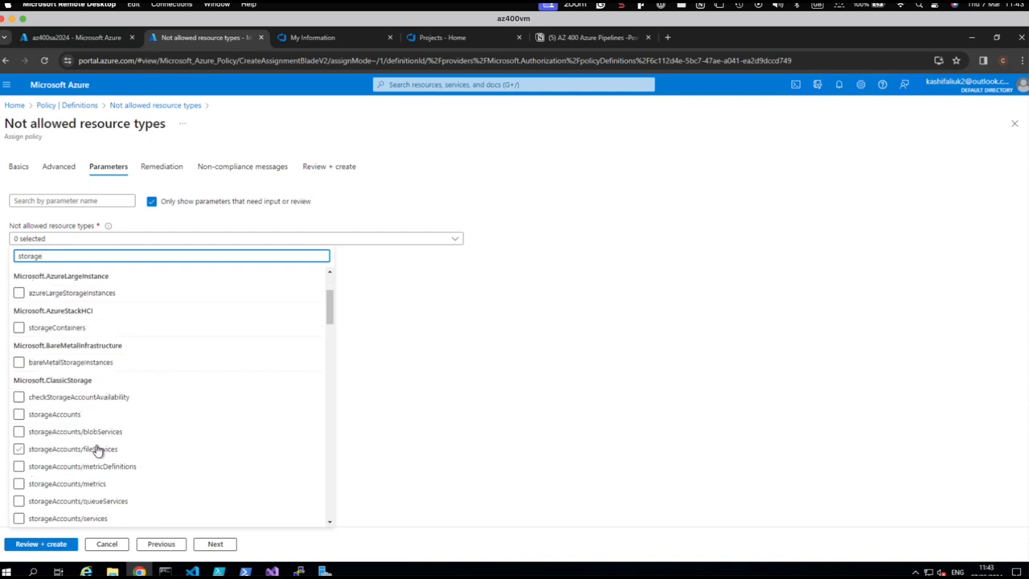
scroll(97, 450, "down", 3)
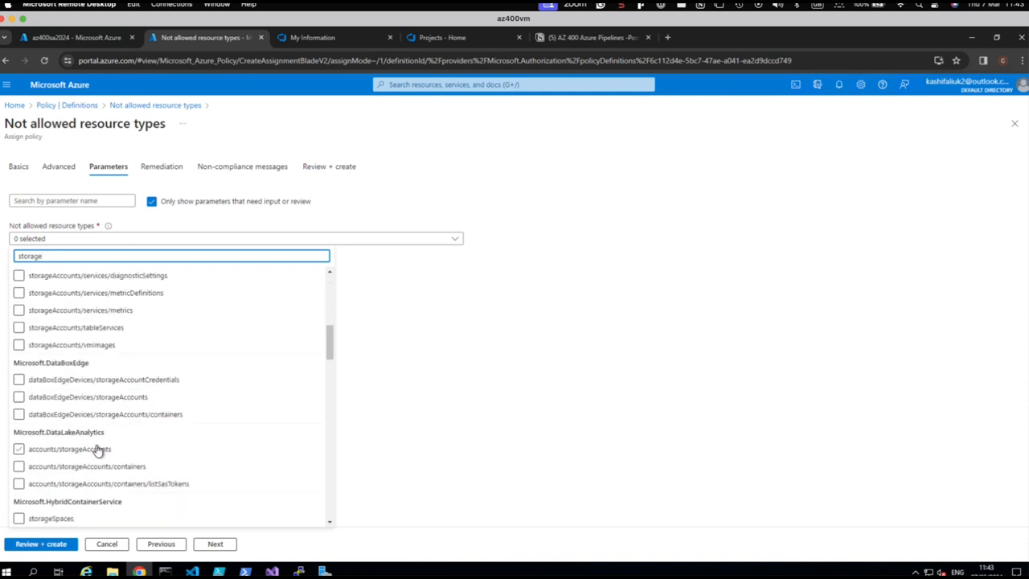
scroll(96, 450, "down", 3)
scroll(96, 450, "down", 3)
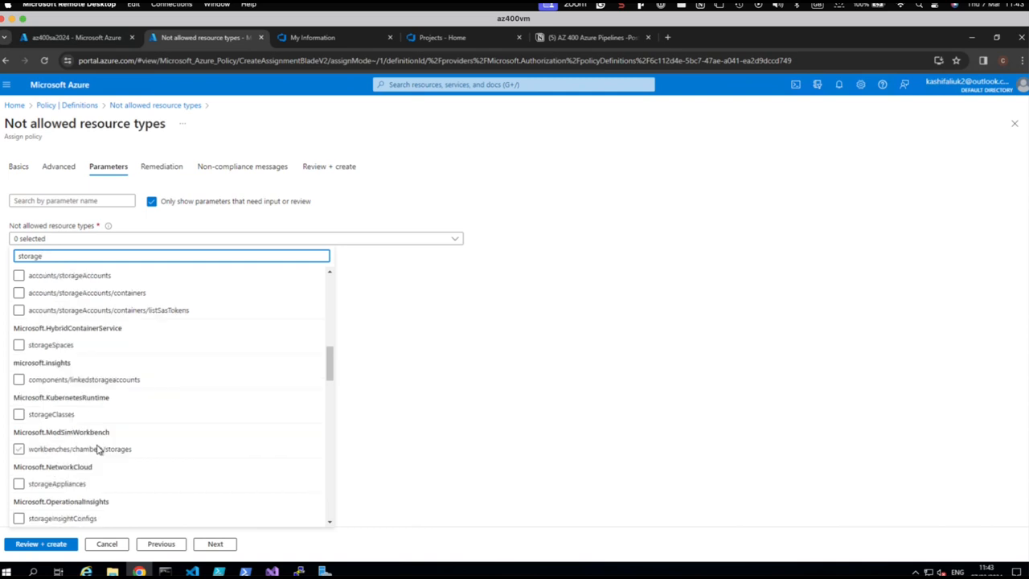
scroll(96, 450, "down", 3)
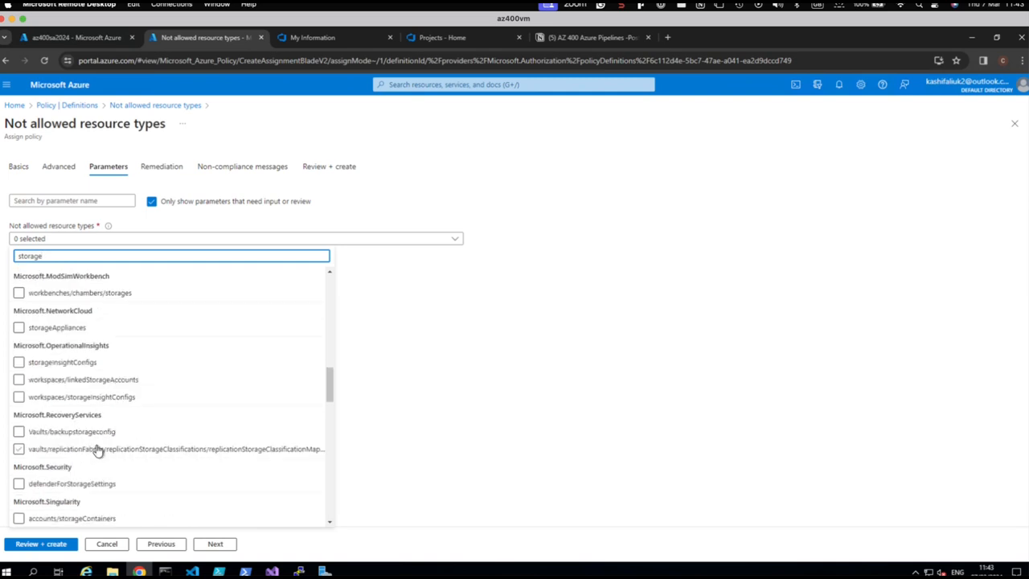
scroll(97, 450, "down", 3)
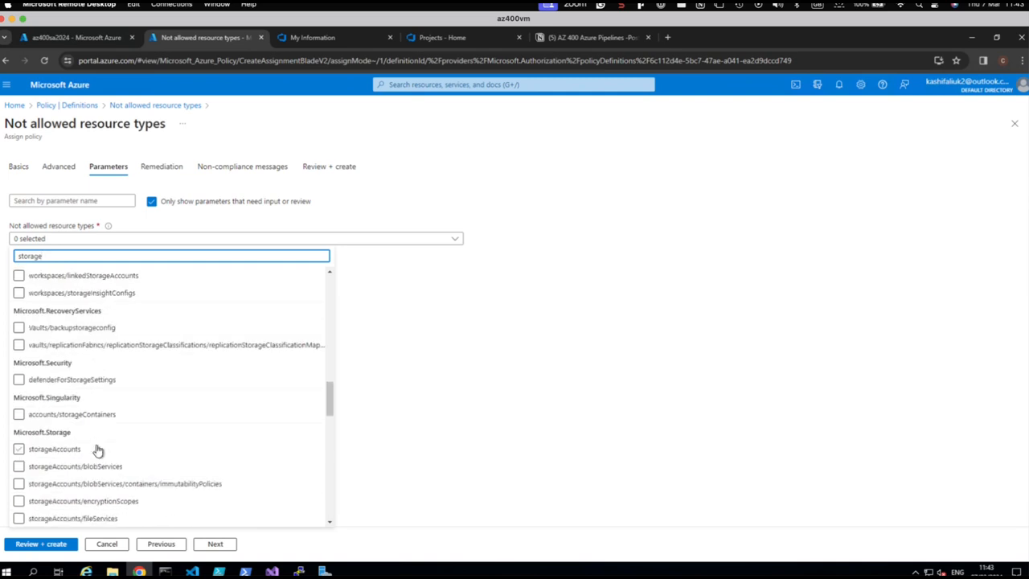
left_click(18, 452)
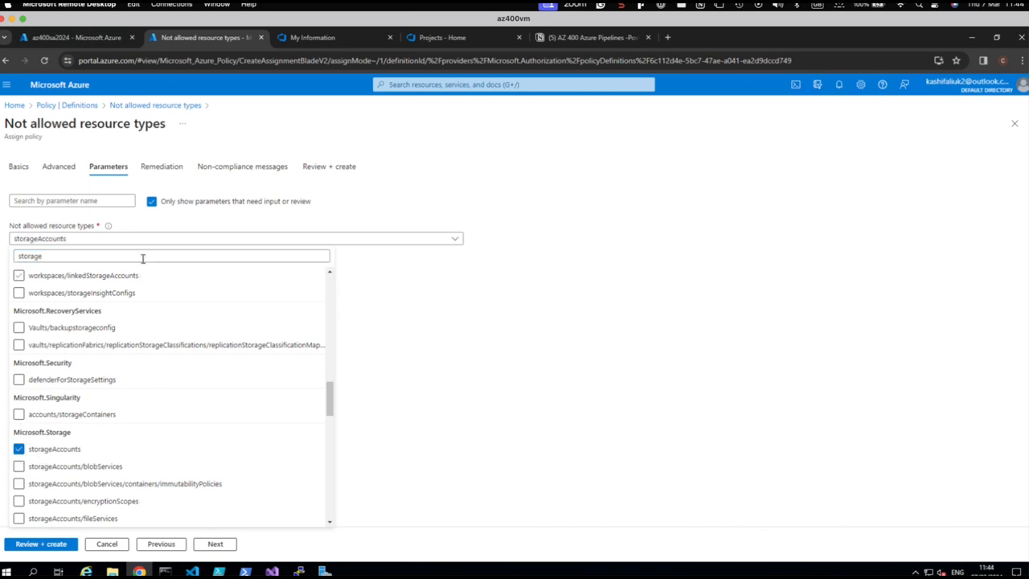
Step: Keep the default remediation and non-compliance message settings, review the summary, and create the policy assignment
left_click(216, 544)
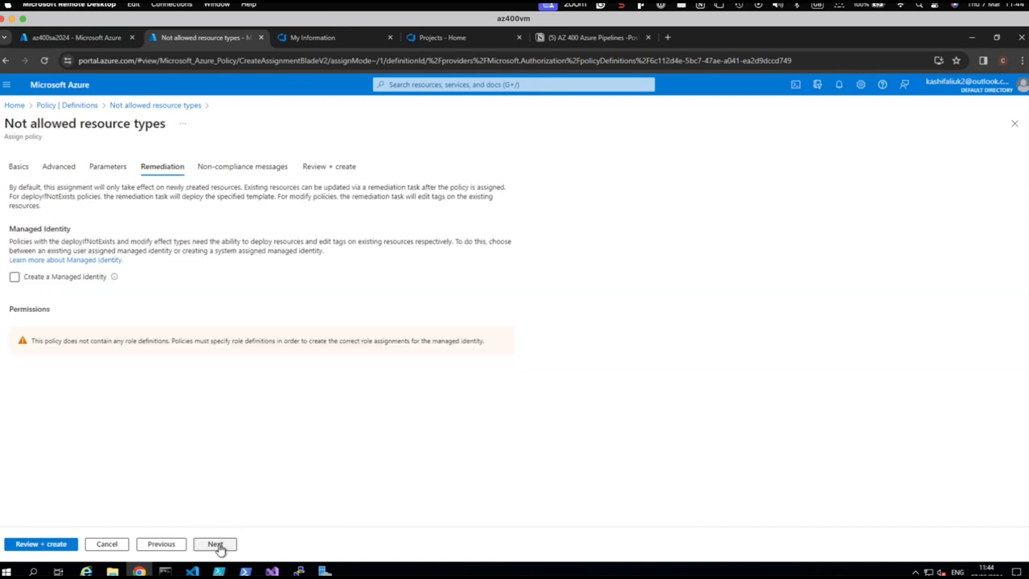
left_click(215, 544)
left_click(216, 544)
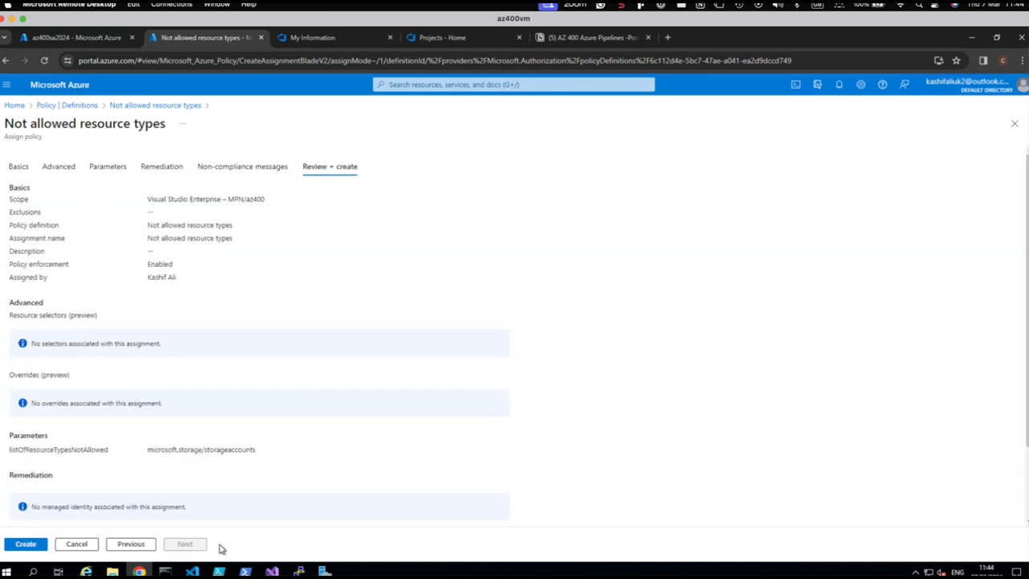
left_click(26, 546)
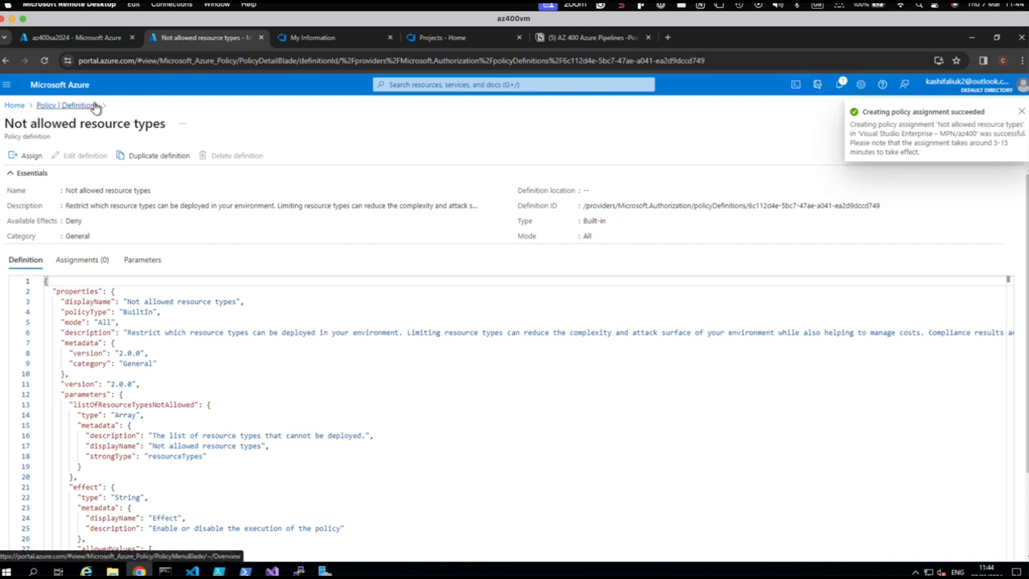
Step: Review the az400sa2024 storage account, reopen the "Not allowed resource types" definition to check its assignments, and return to the portal home page
left_click(78, 38)
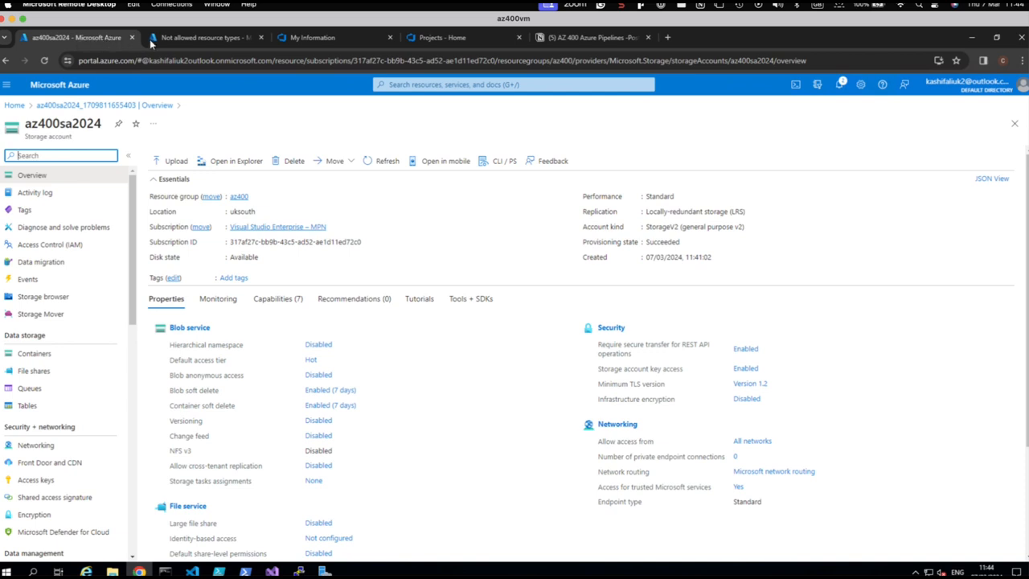
left_click(179, 39)
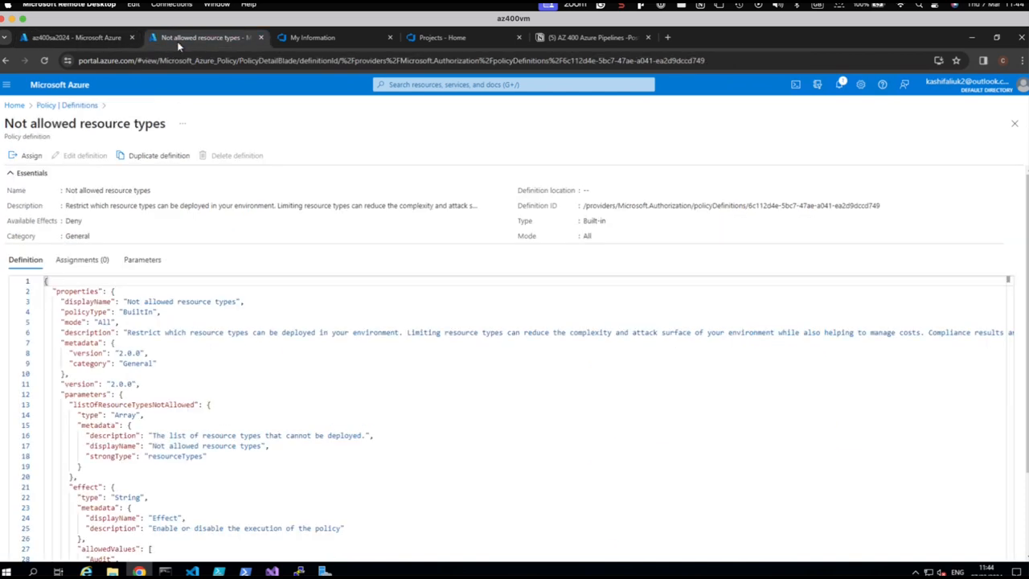
left_click(57, 110)
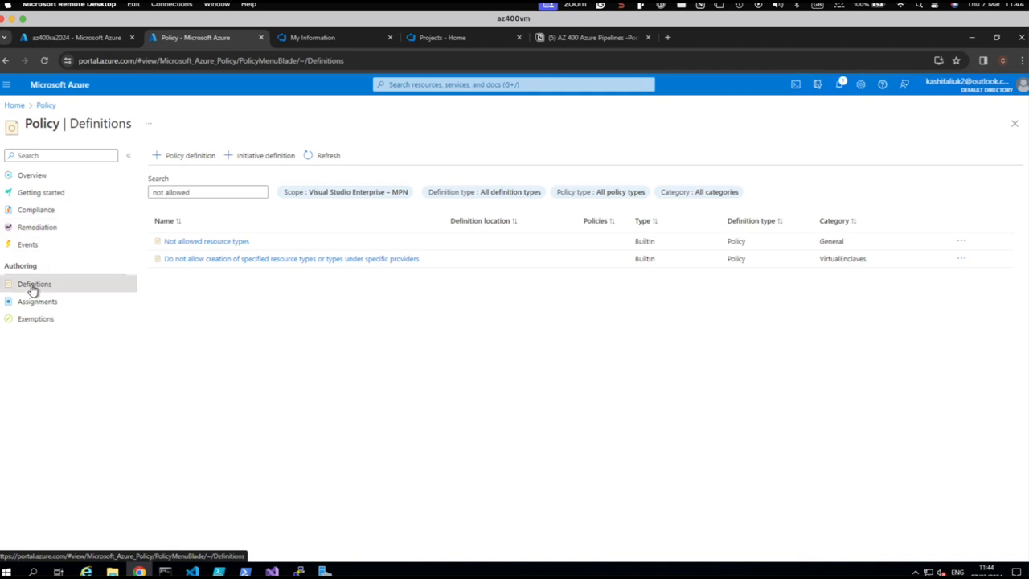
left_click(206, 243)
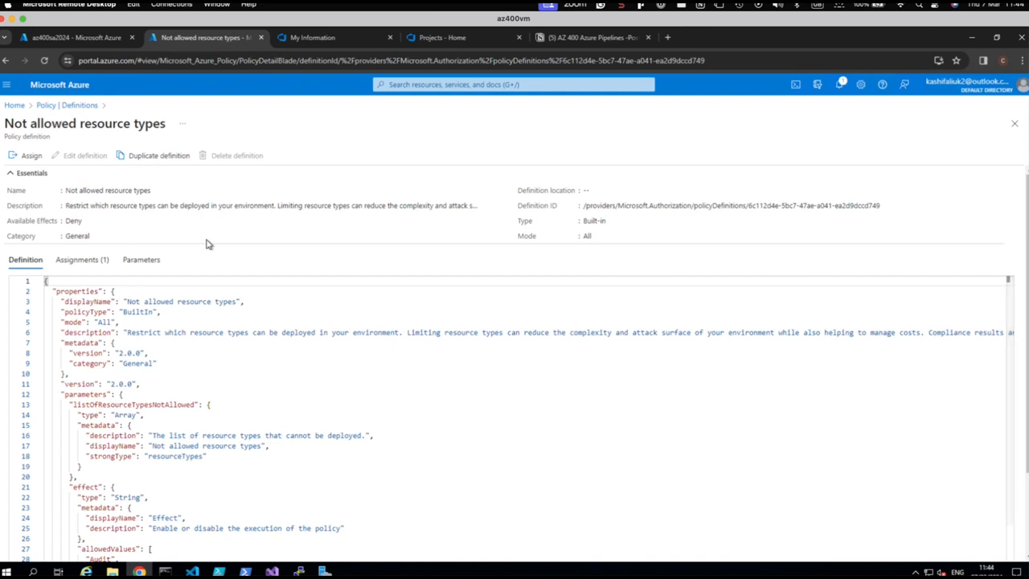
left_click(14, 105)
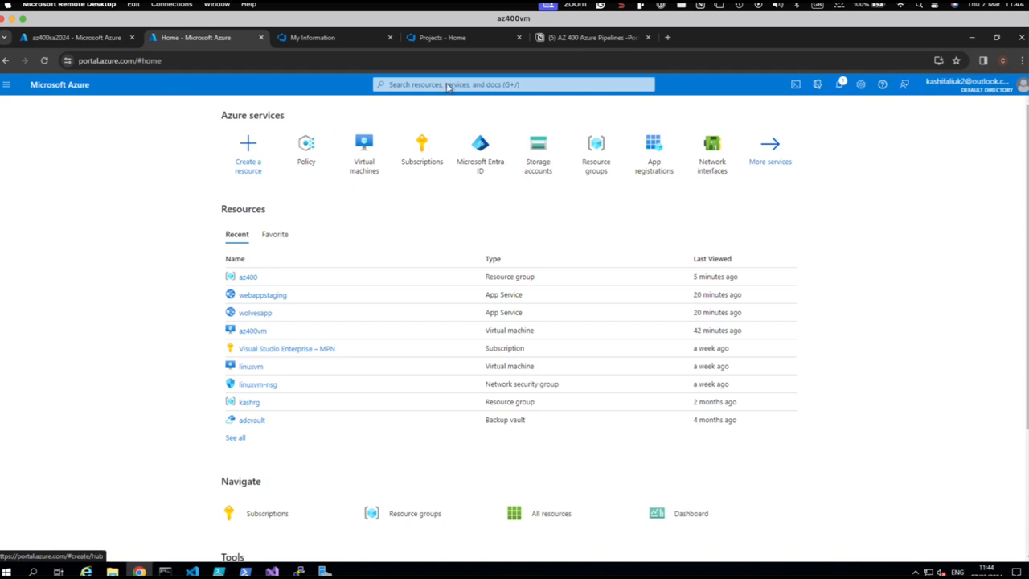
Step: Check the remaining tasks in the Notion notes, switch to Azure DevOps, and open the webappaz400 project
left_click(552, 44)
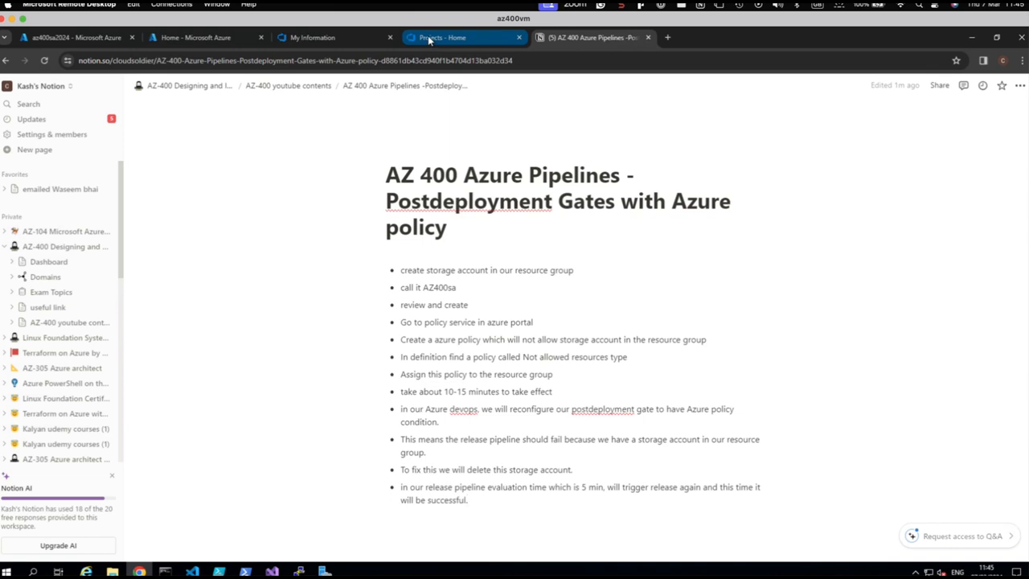
mouse_move(428, 35)
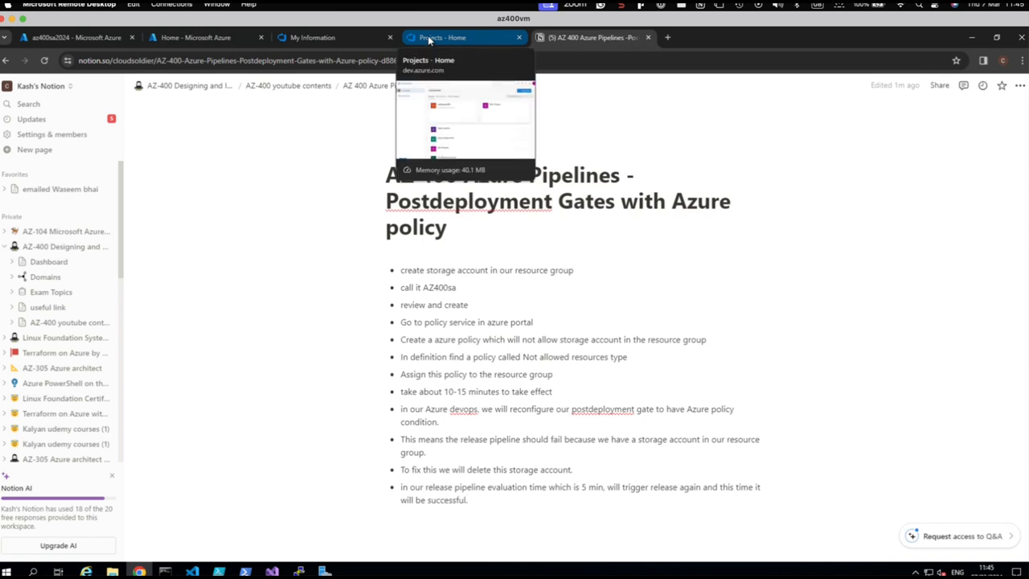
left_click(308, 37)
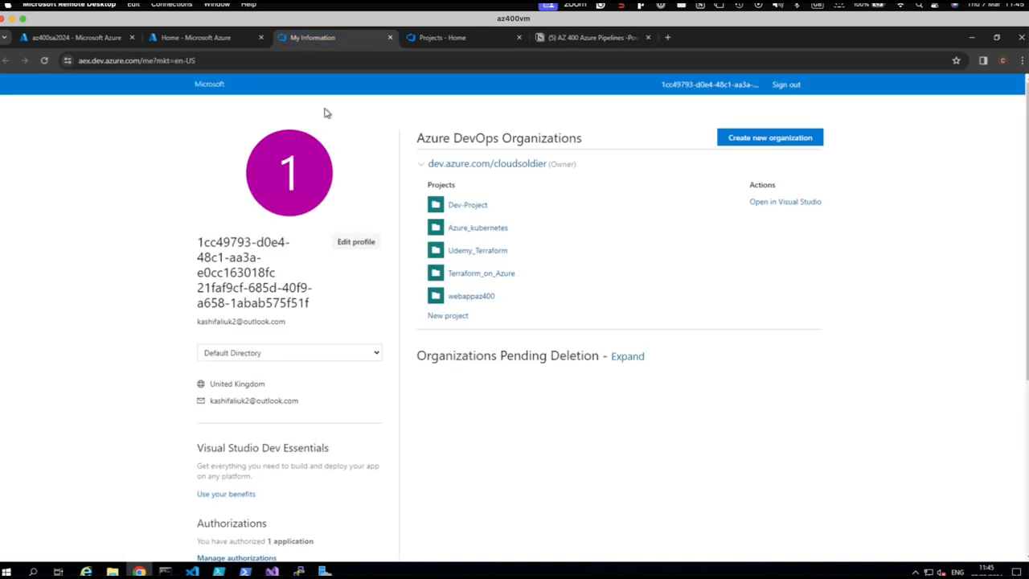
left_click(472, 304)
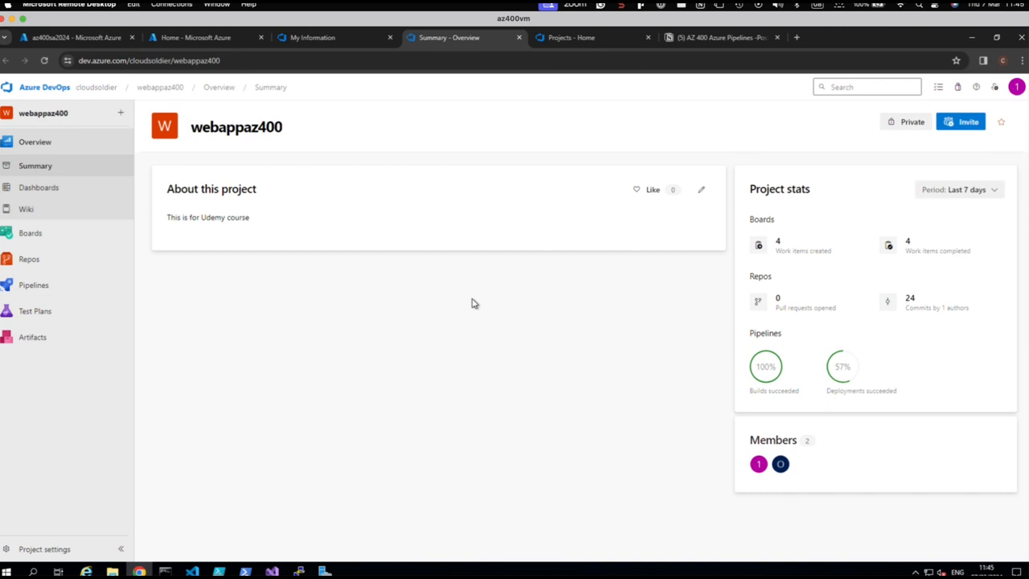
Step: View the webapp repository files, go to the project's pipeline releases, and open Release-14 of webapp-deployment
left_click(30, 259)
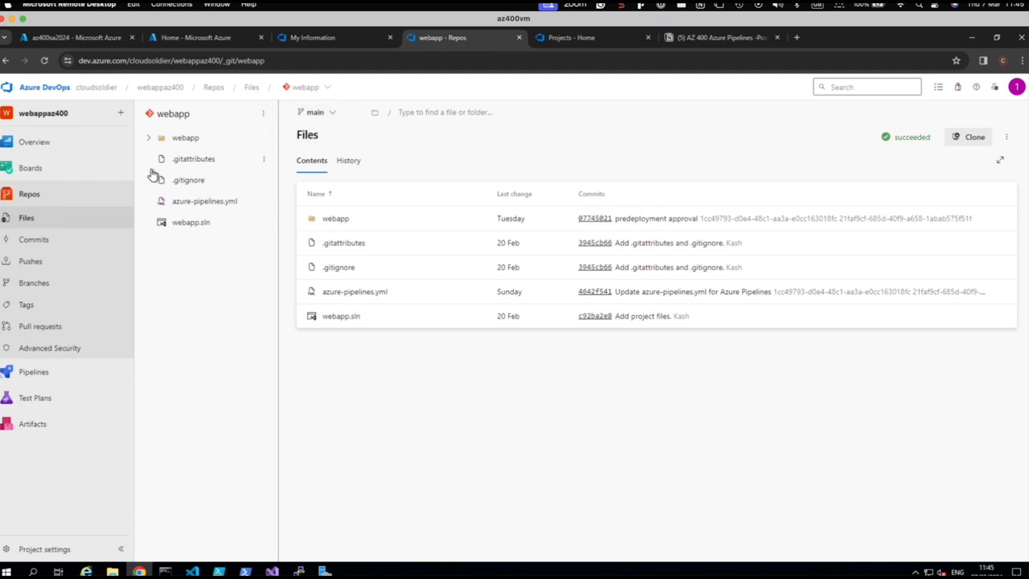
mouse_move(35, 368)
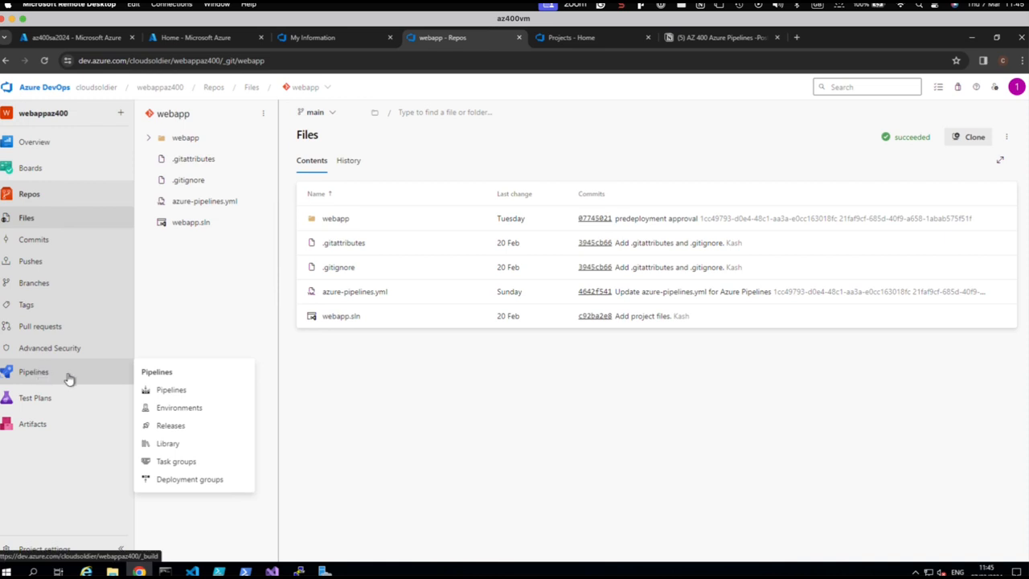
left_click(165, 426)
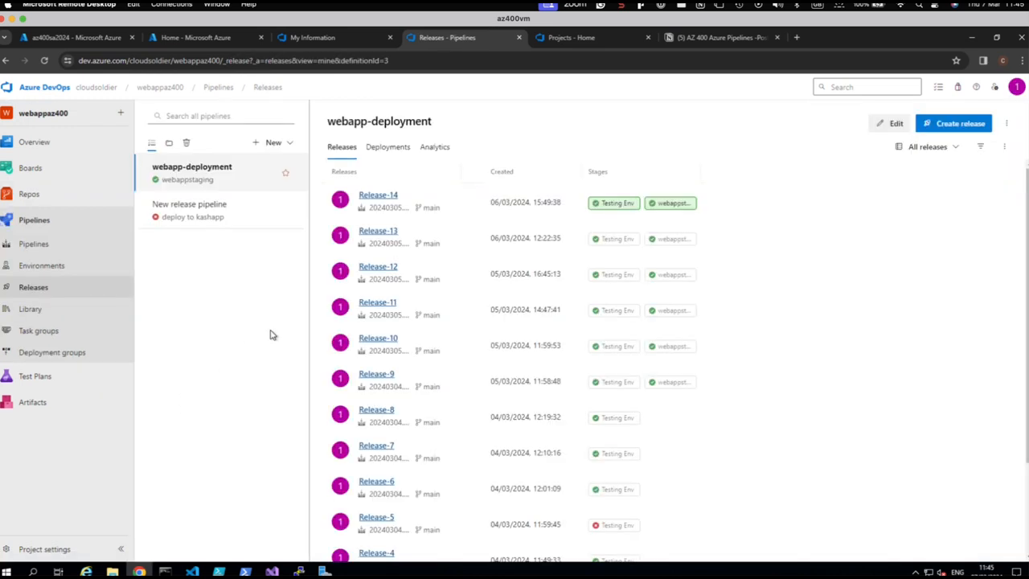
left_click(381, 200)
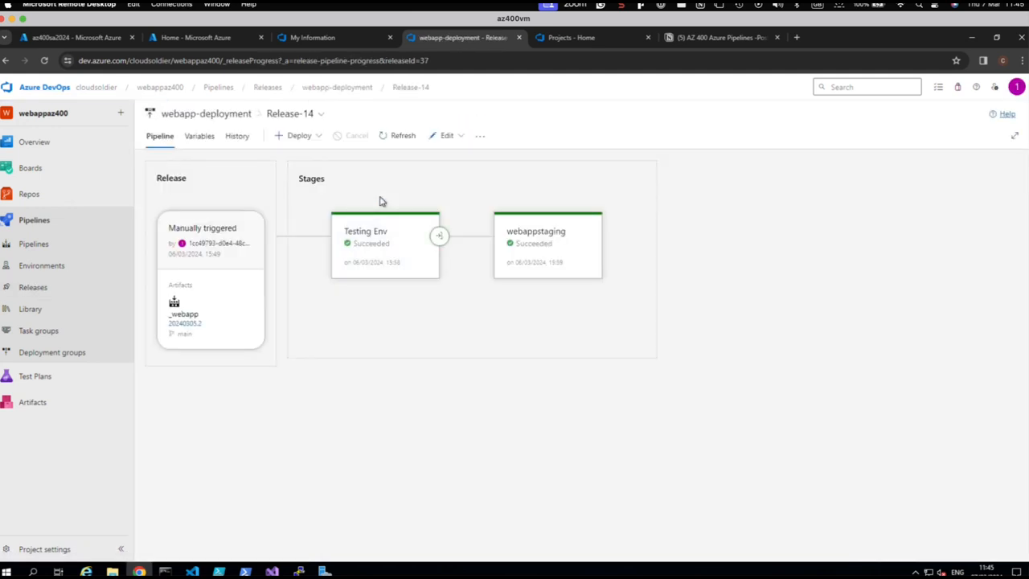
Step: Open the webapp-deployment pipeline for editing and expand the gates in Testing Env's post-deployment conditions
mouse_move(438, 242)
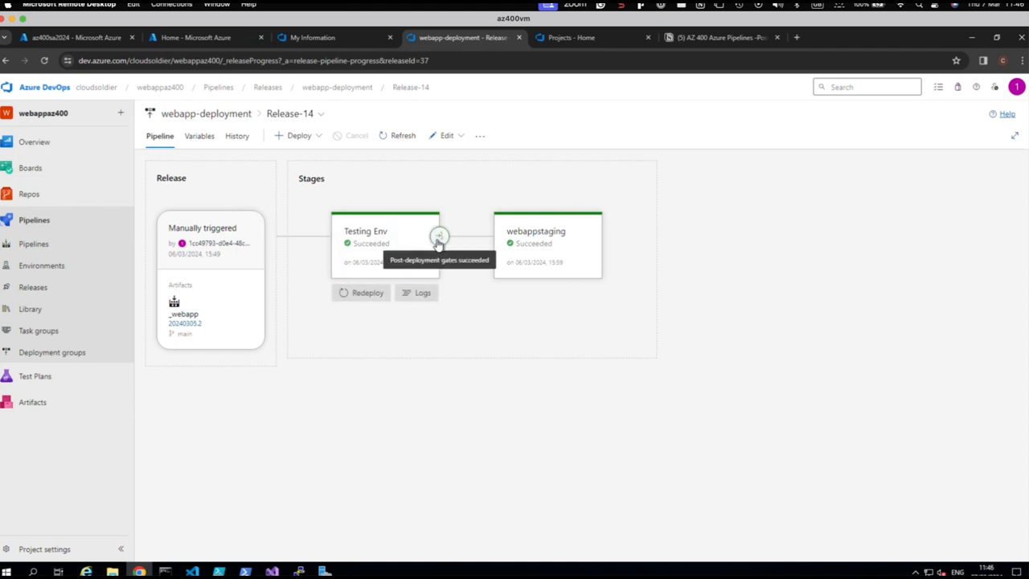
left_click(460, 138)
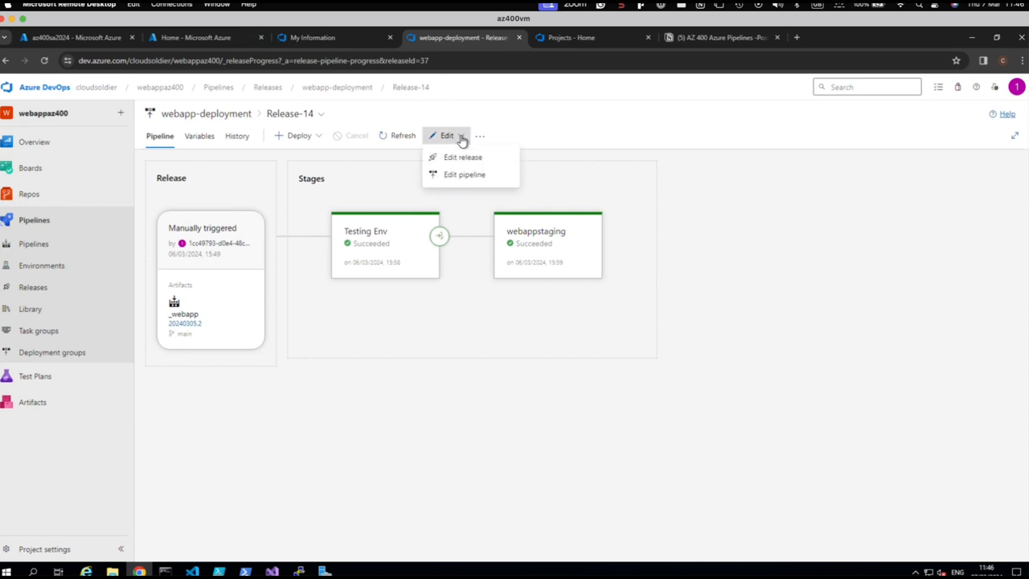
left_click(463, 175)
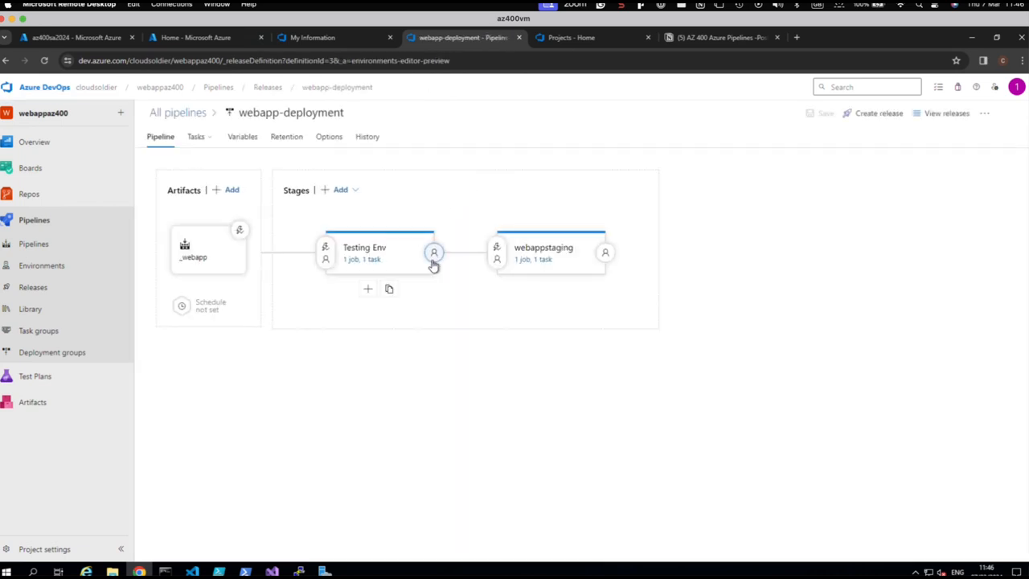
left_click(433, 254)
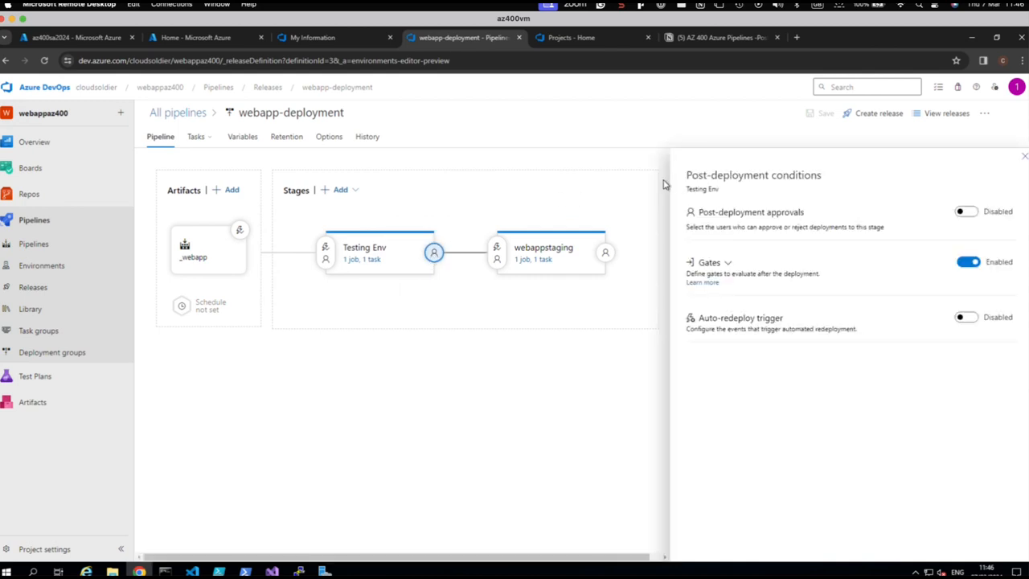
left_click(711, 263)
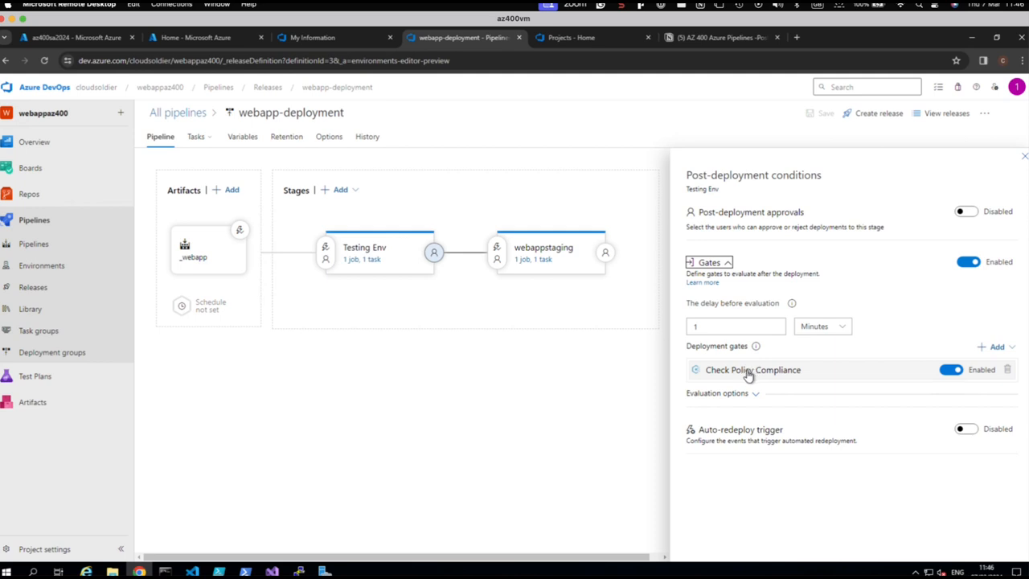
Step: Replace the existing Check Policy Compliance gate with a new Check Azure Policy compliance gate, keeping the 1-minute evaluation delay
left_click(1007, 370)
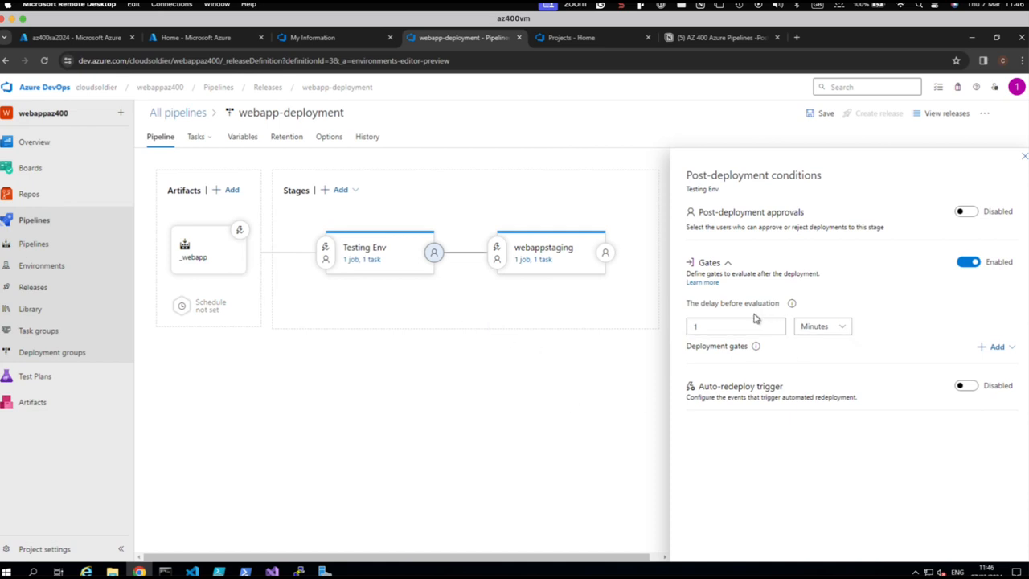
left_click(695, 323)
left_click(982, 348)
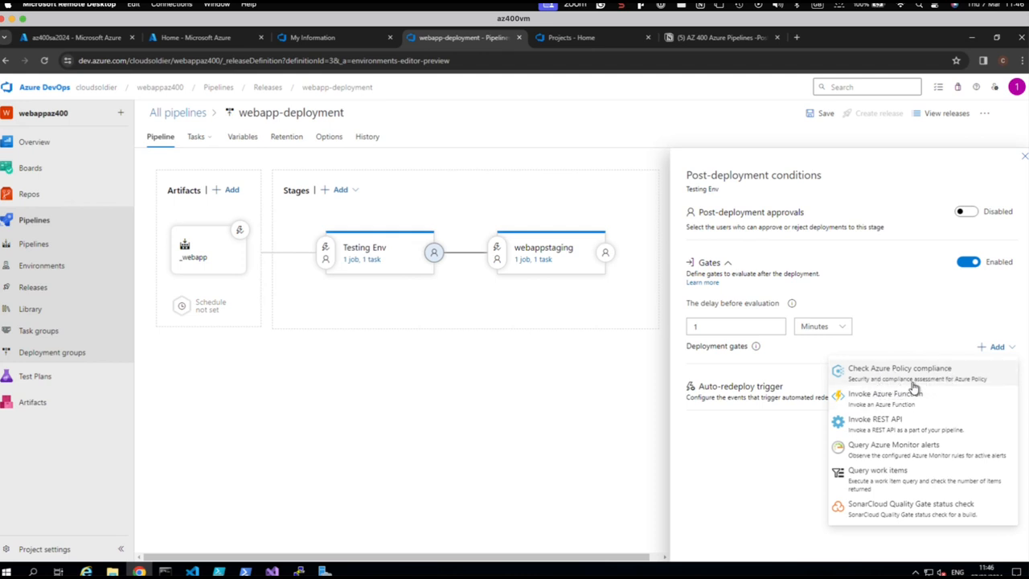
left_click(883, 373)
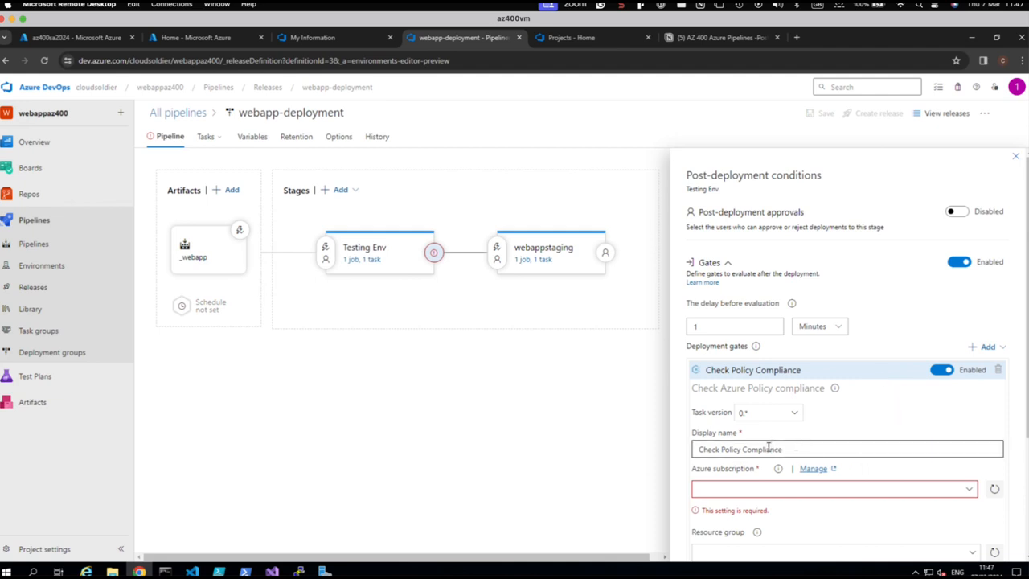
Step: Set the gate's Azure subscription to the Visual Studio Enterprise – MPN service connection and its resource group to az400
left_click(965, 491)
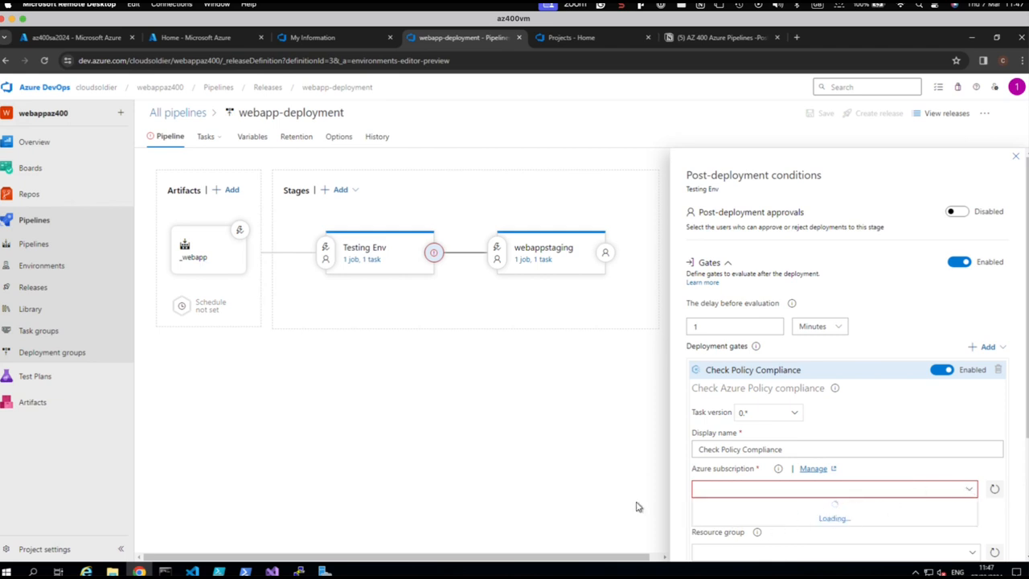
scroll(833, 482, "down", 2)
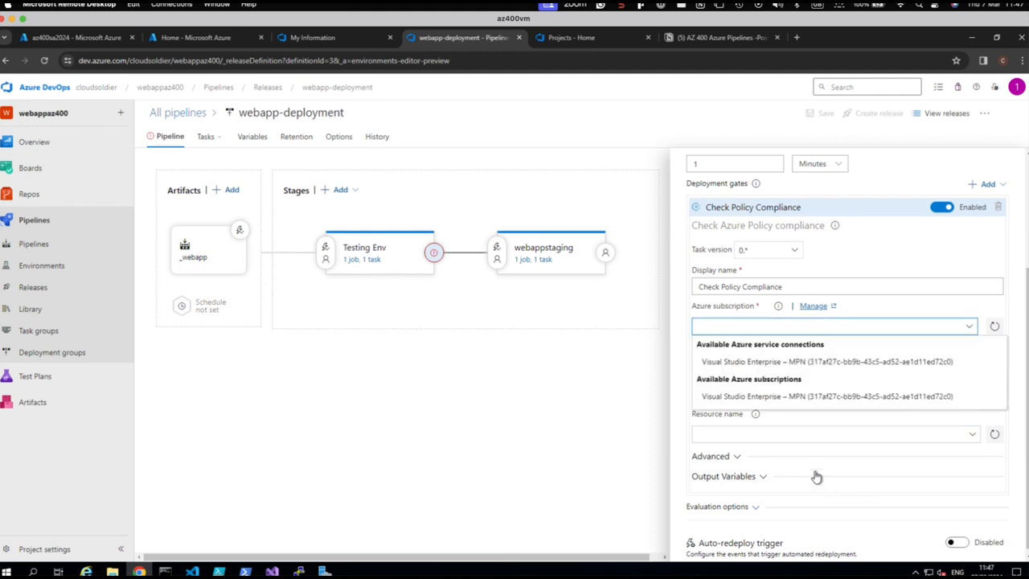
left_click(789, 363)
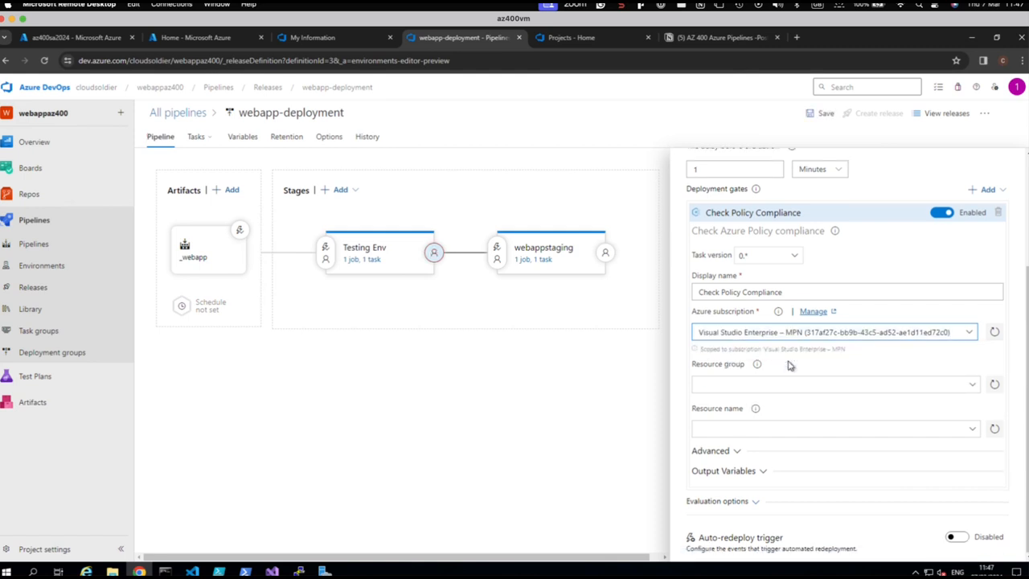
left_click(956, 384)
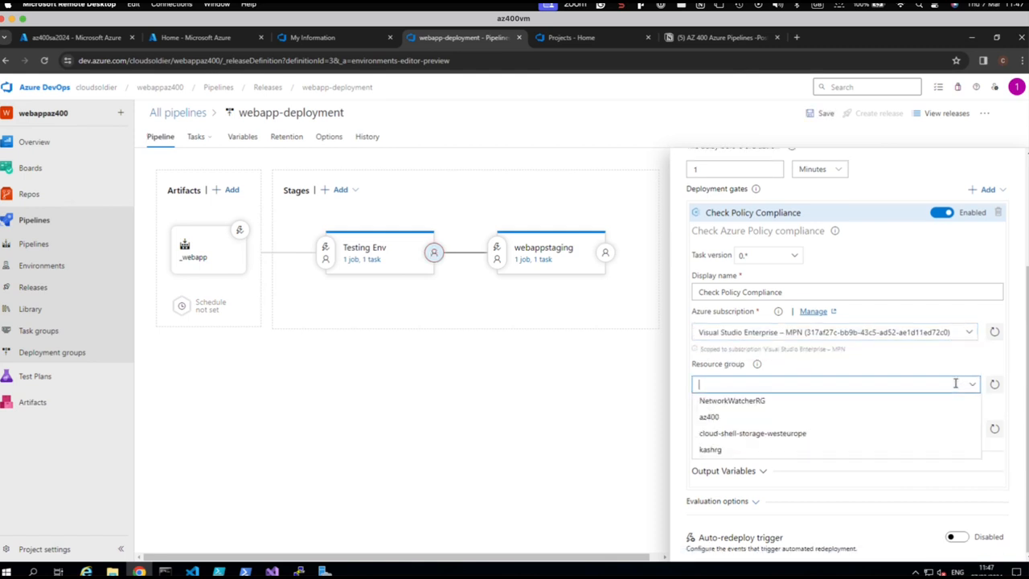
left_click(723, 417)
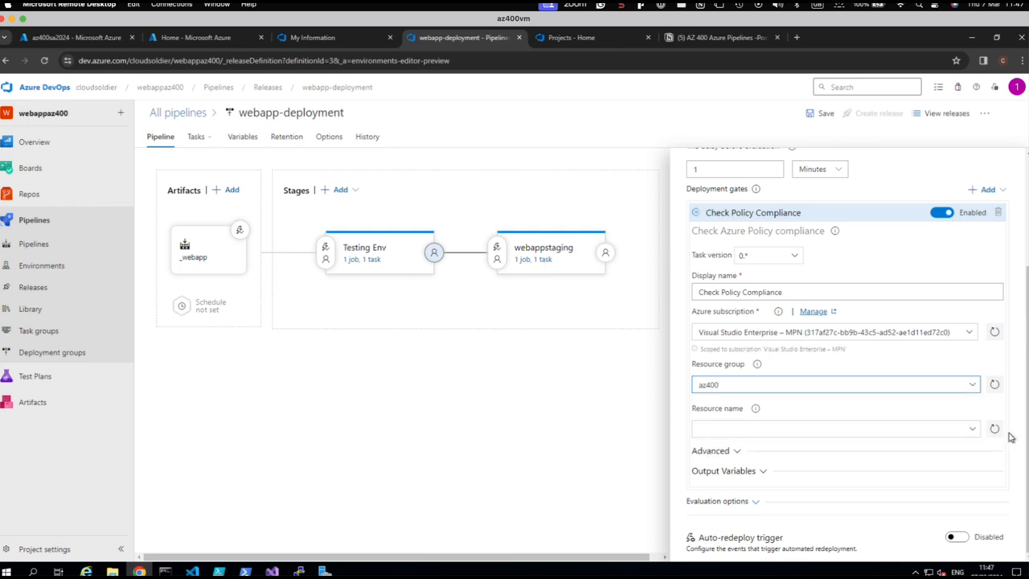
Step: Select only the az400sa2024 storage account as the resource checked by the policy compliance gate
left_click(973, 432)
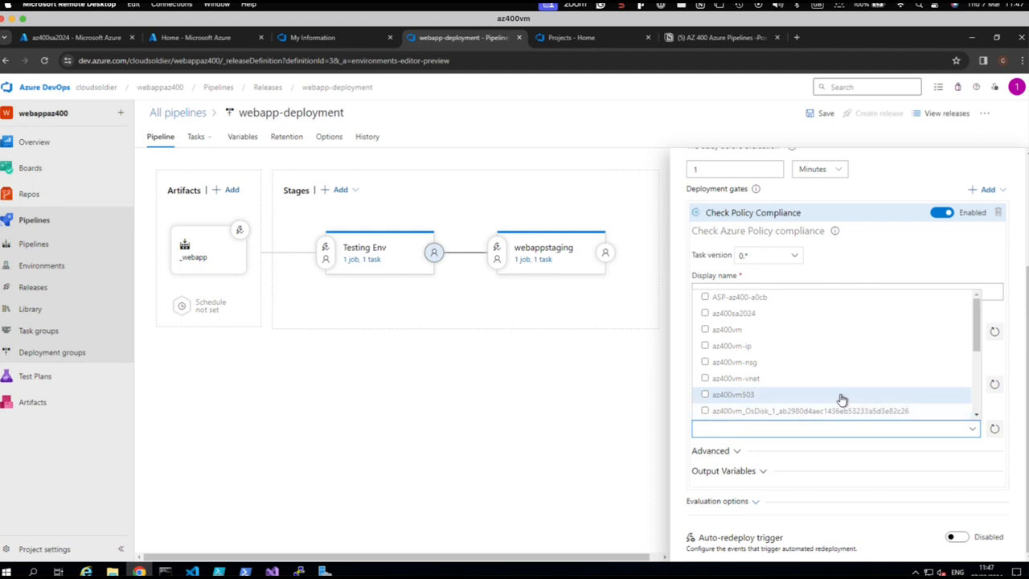
scroll(833, 394, "down", 1)
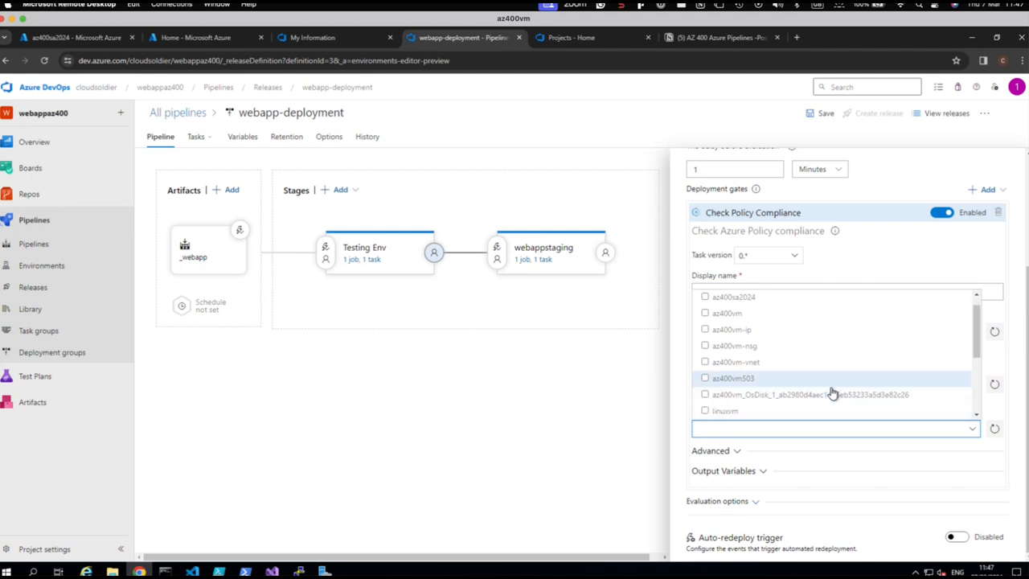
scroll(832, 394, "up", 1)
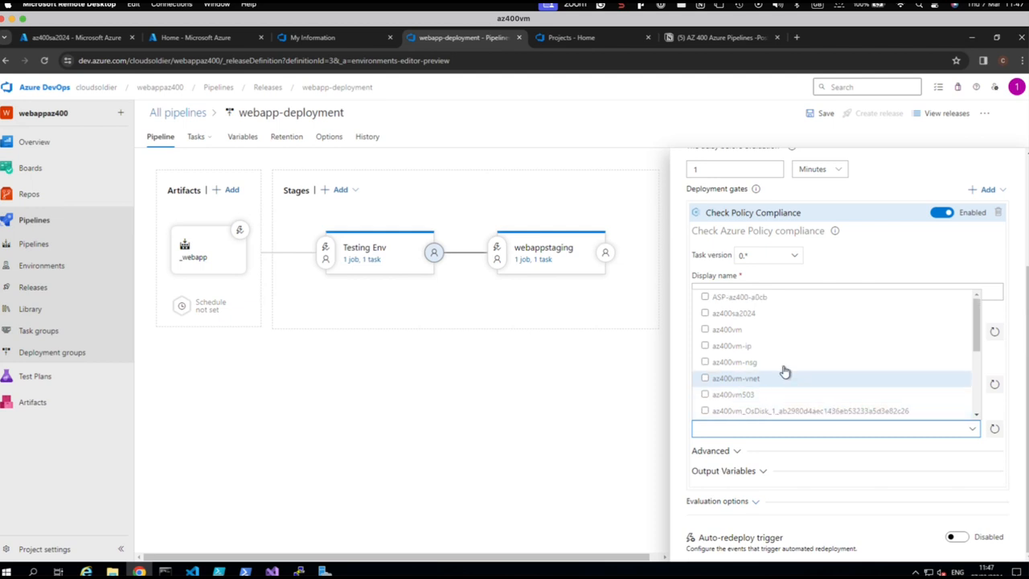
left_click(705, 315)
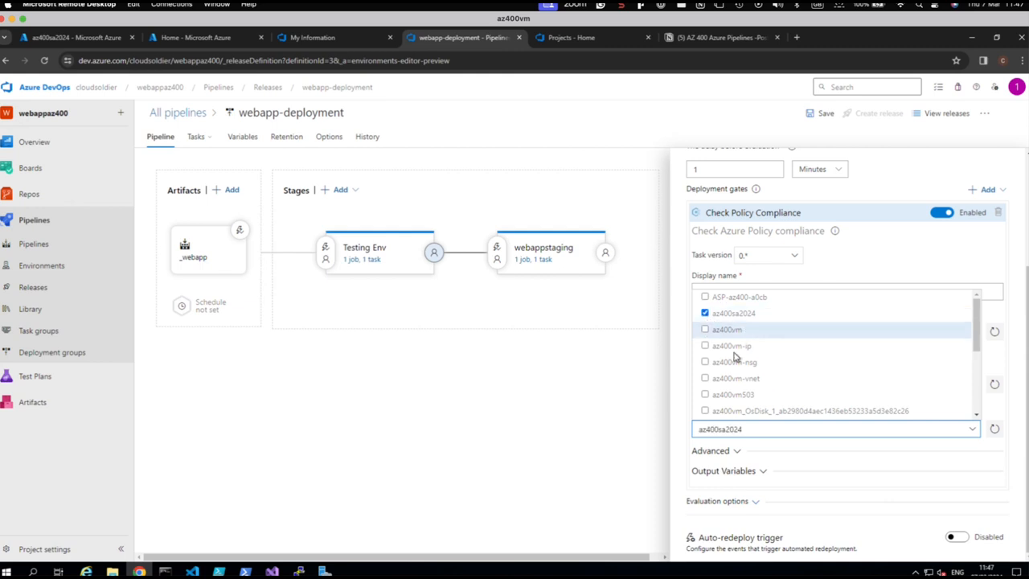
left_click(642, 474)
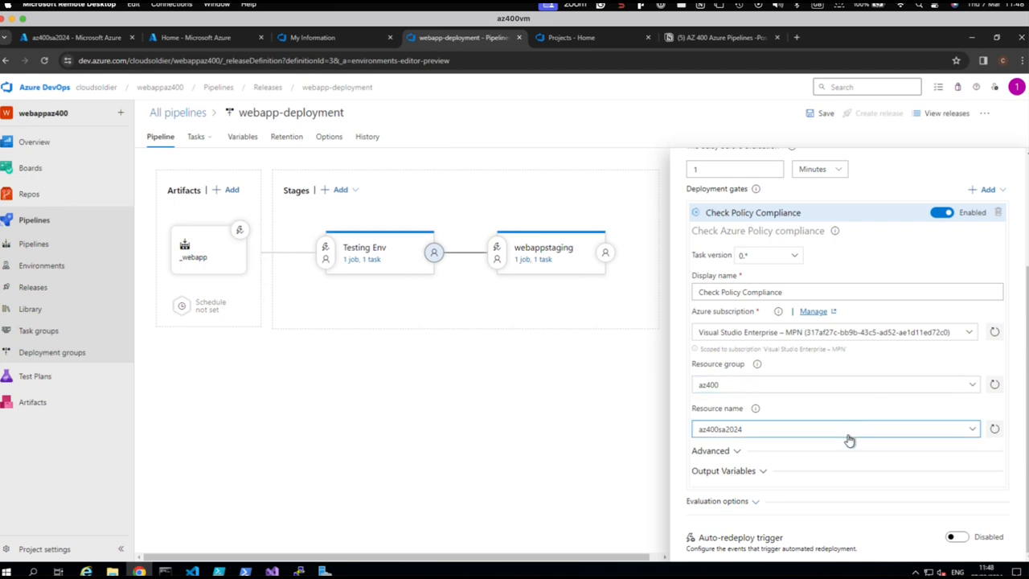
Step: Save the webapp-deployment pipeline changes without a comment
scroll(884, 268, "up", 3)
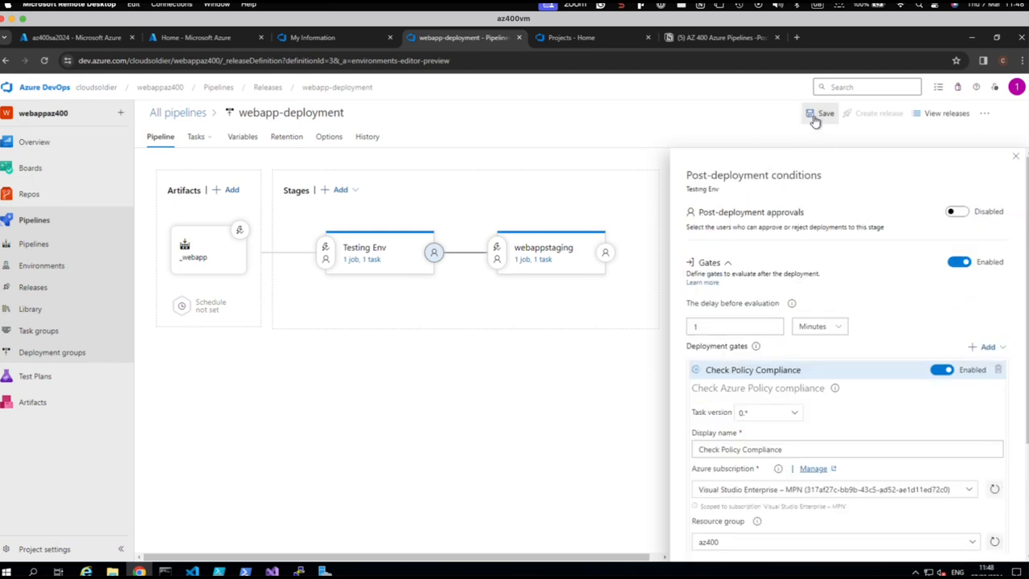
left_click(814, 119)
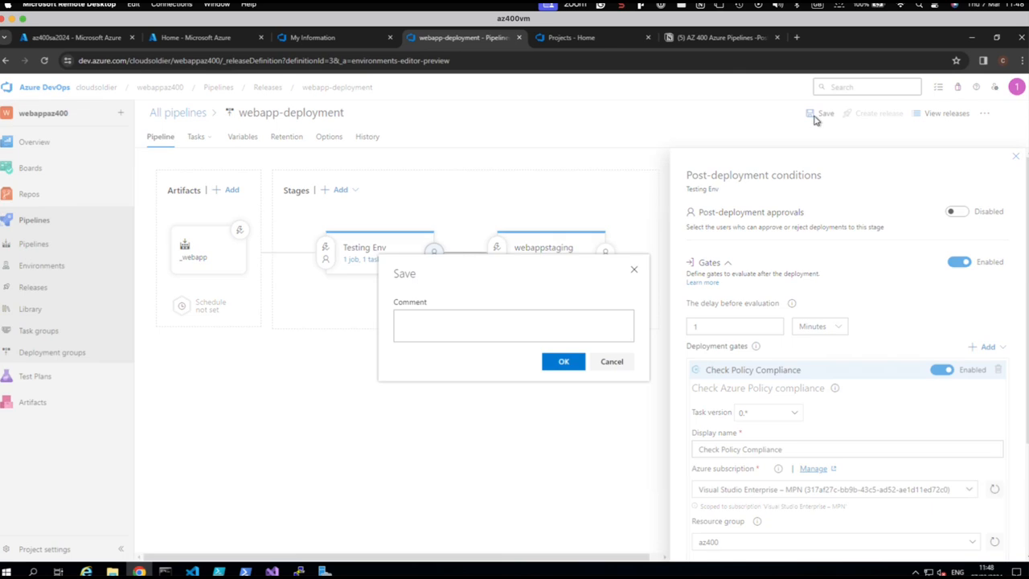
left_click(562, 363)
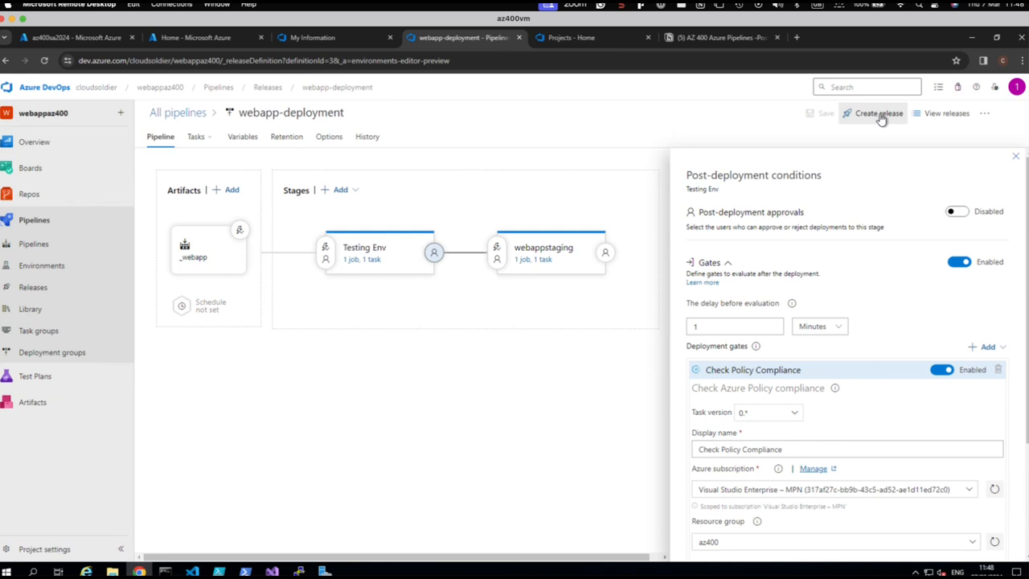
Step: Create a new webapp-deployment release with the description "Implemented Azure compliance policy"
left_click(881, 116)
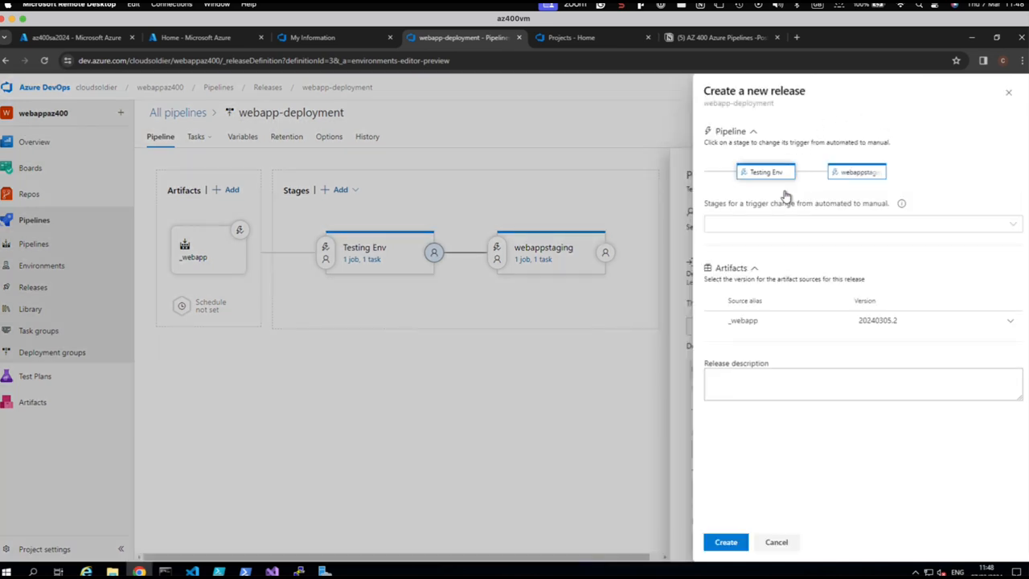
left_click(760, 375)
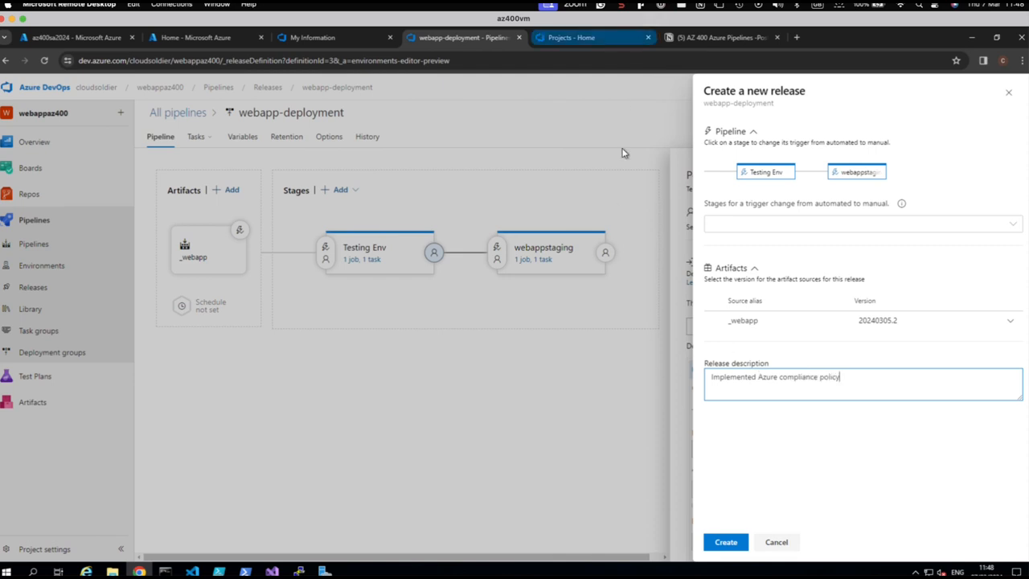
left_click(726, 543)
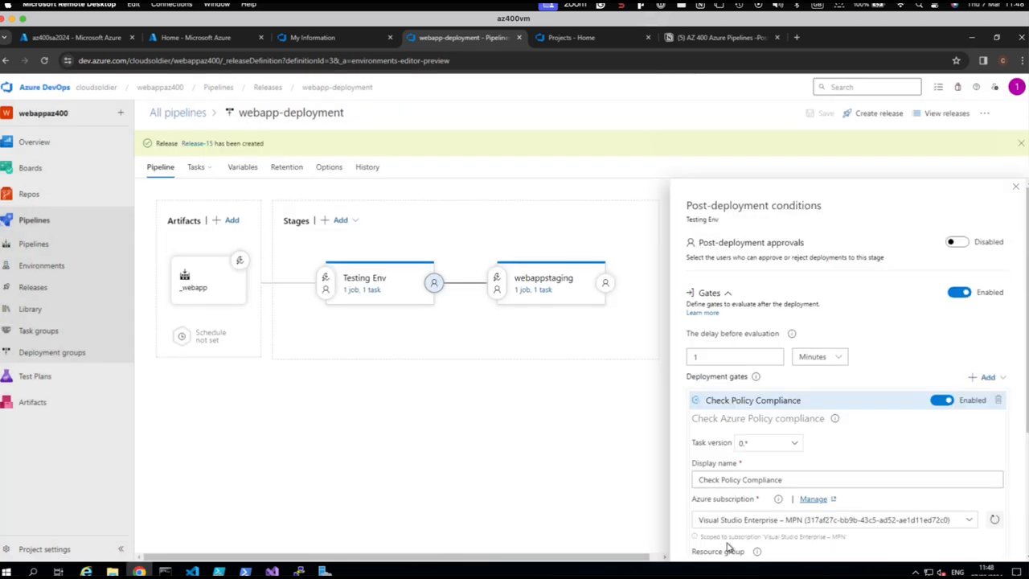
Step: Open Release-15, check the Testing Env deployment logs, and return to the release to view its post-deployment gate status
left_click(195, 144)
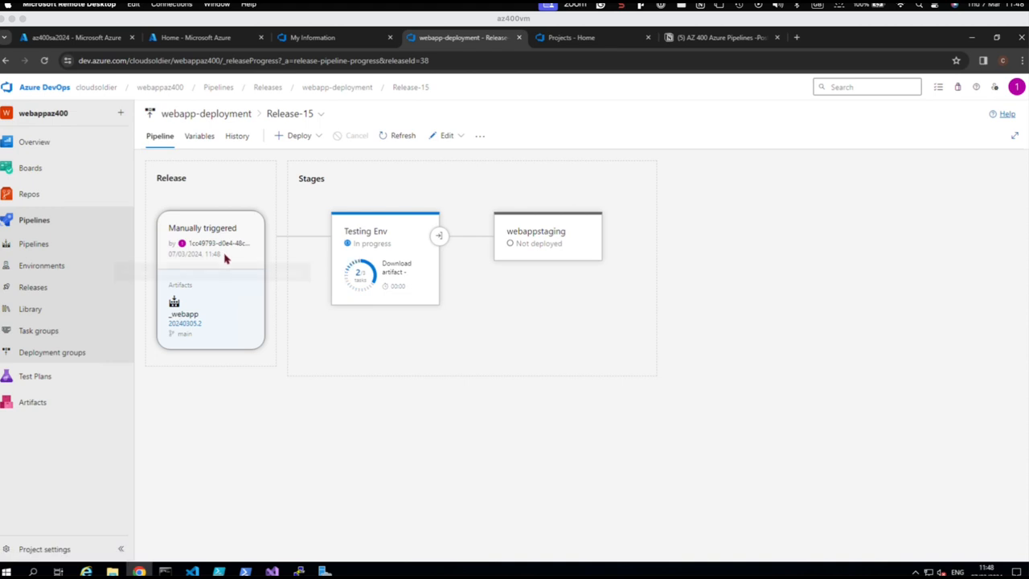
mouse_move(413, 291)
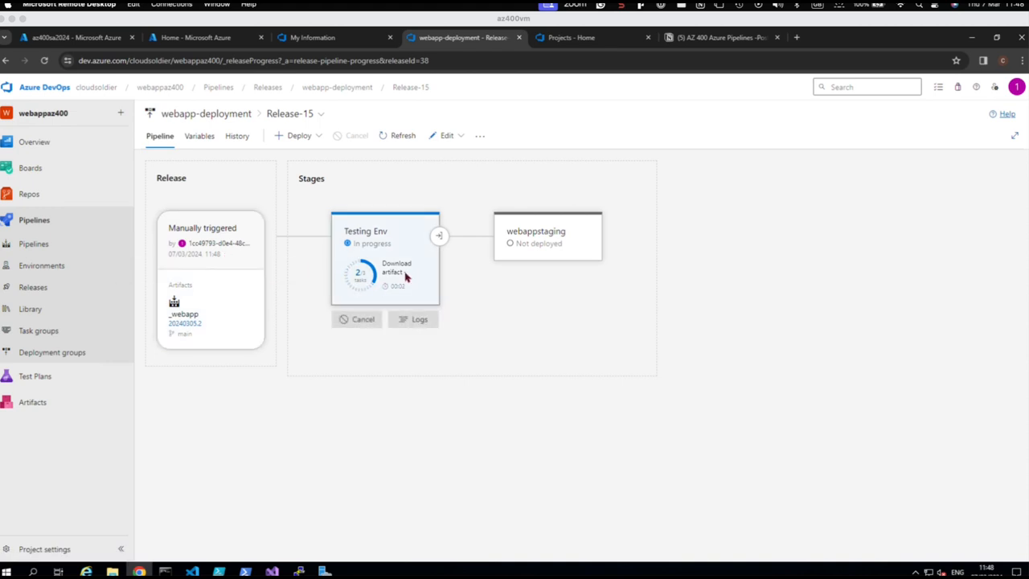
left_click(417, 320)
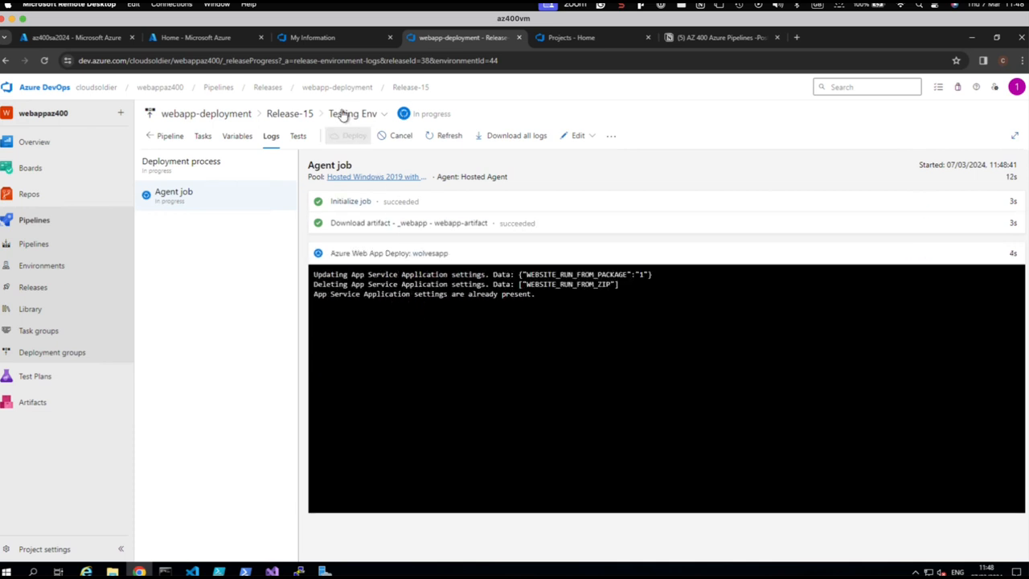
left_click(330, 88)
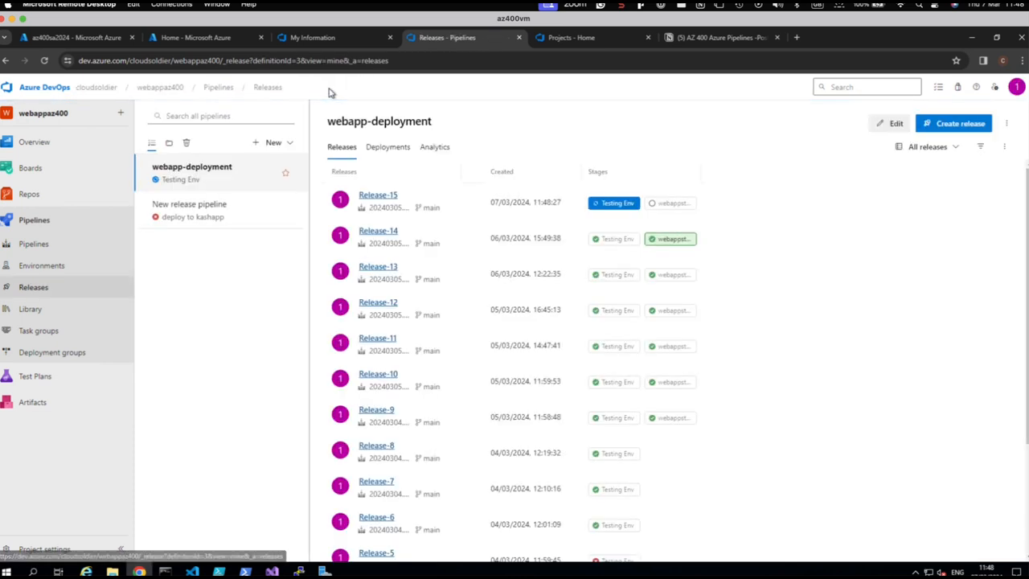
left_click(375, 196)
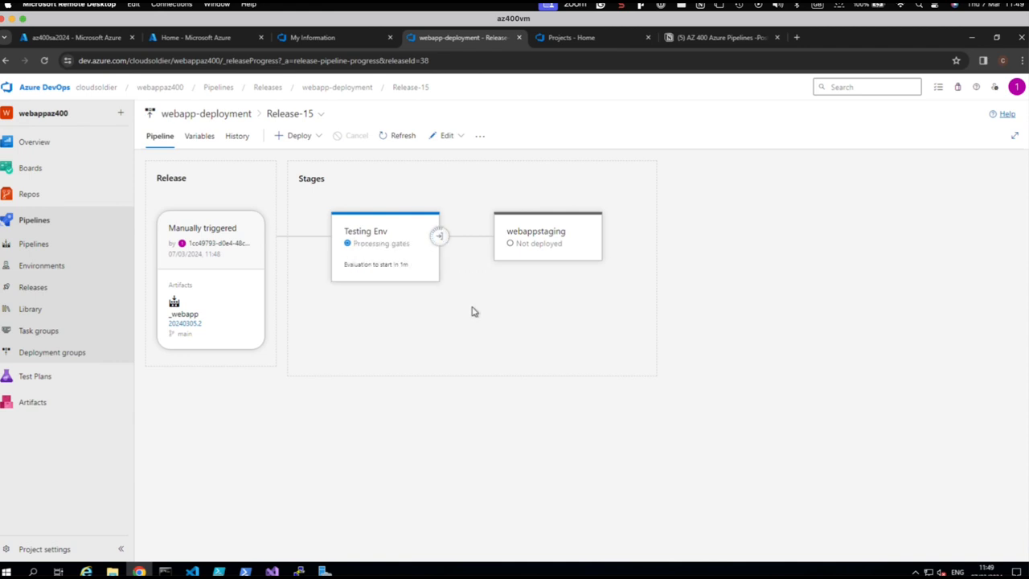
left_click(437, 235)
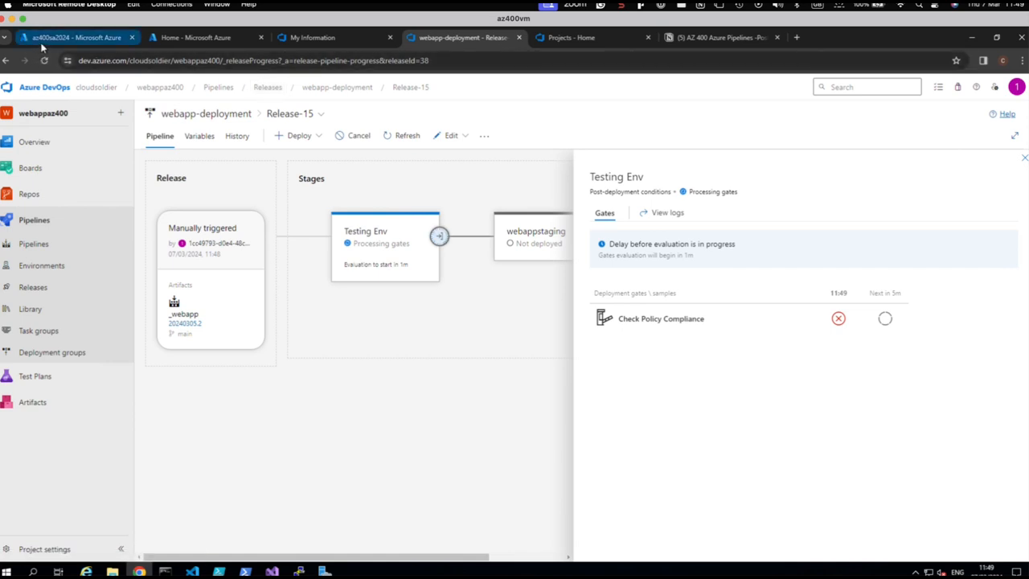
Step: Switch to the Notion notes and highlight the line about deleting the storage account
mouse_move(42, 46)
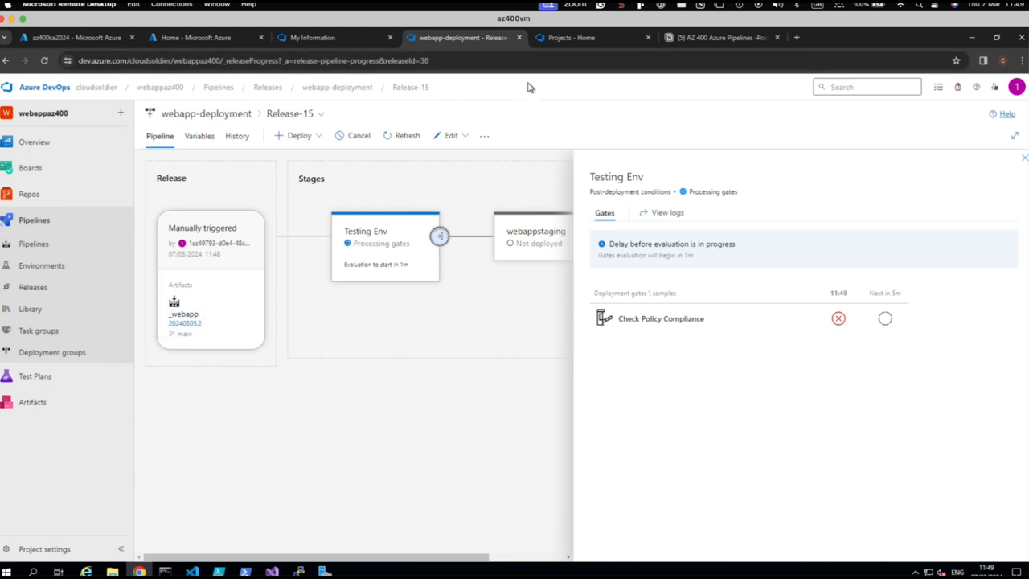
left_click(677, 37)
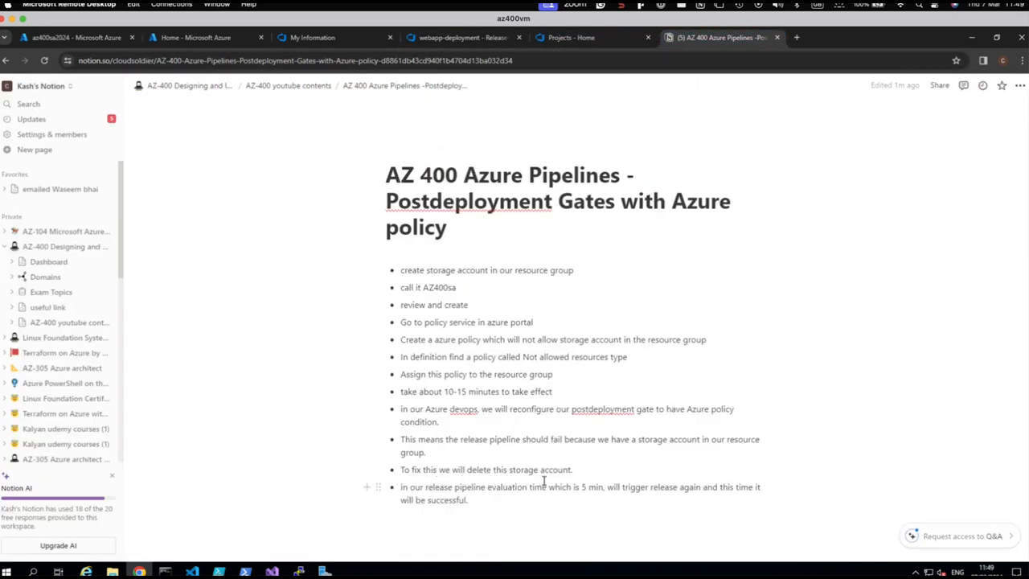
left_click_drag(573, 470, 396, 470)
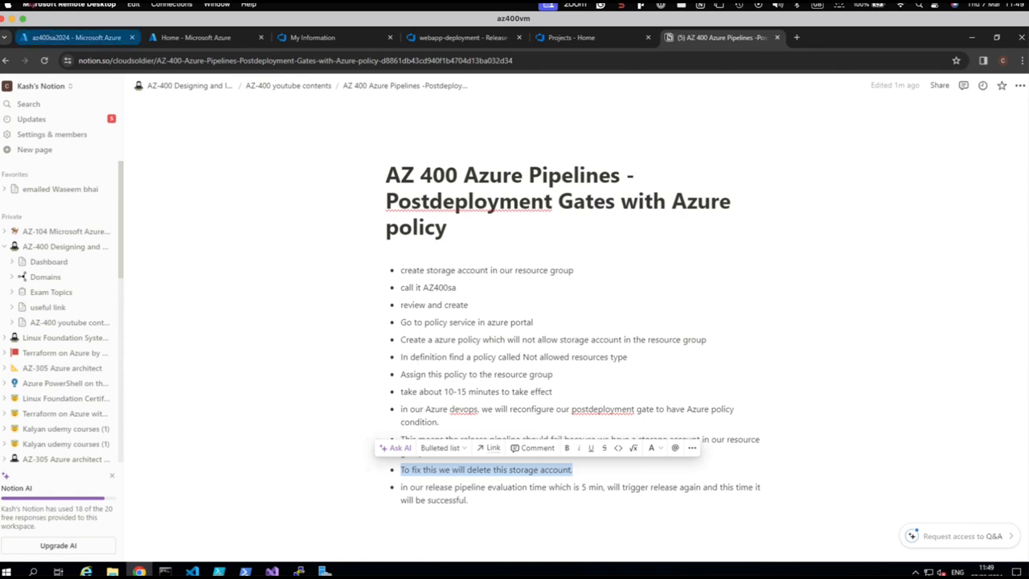
Step: Delete the az400sa2024 storage account in the Azure portal, confirming with its name
left_click(95, 37)
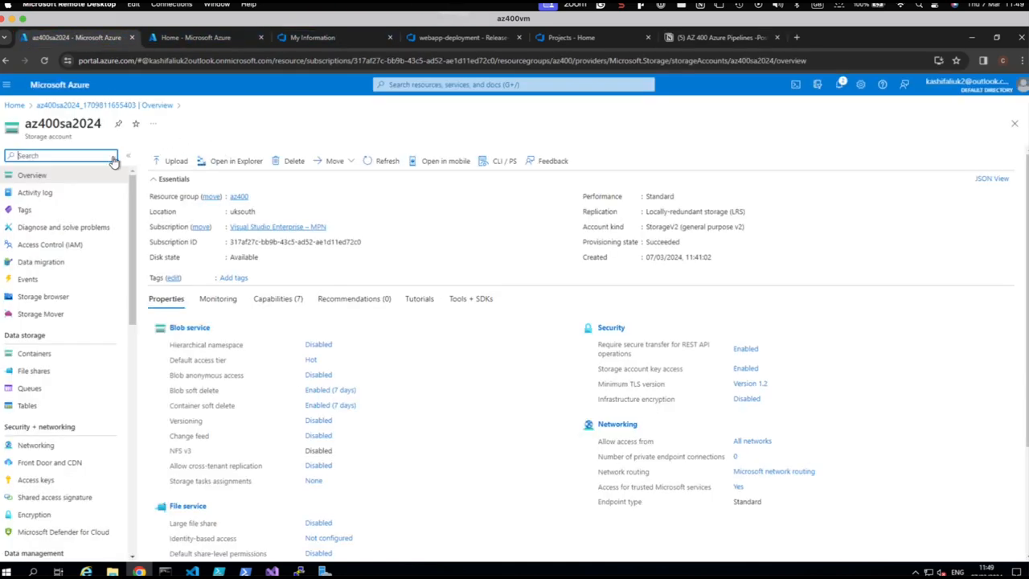
left_click(292, 161)
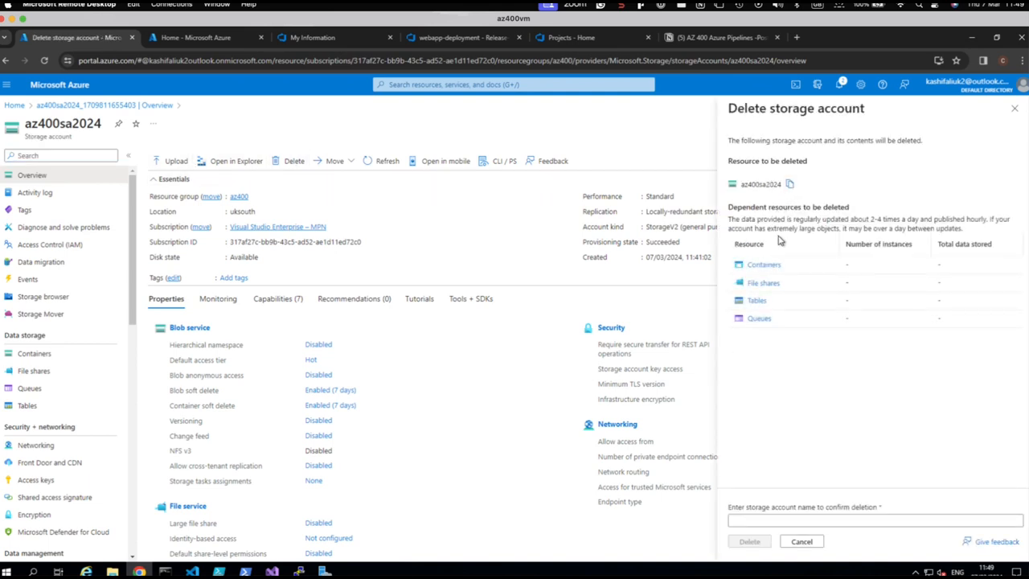
left_click(790, 184)
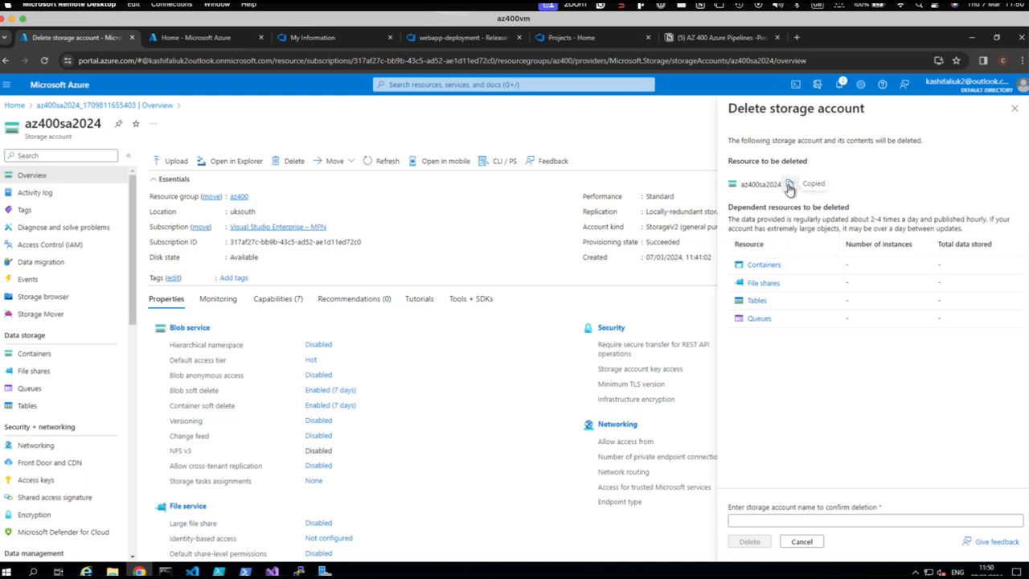
left_click(768, 519)
right_click(767, 519)
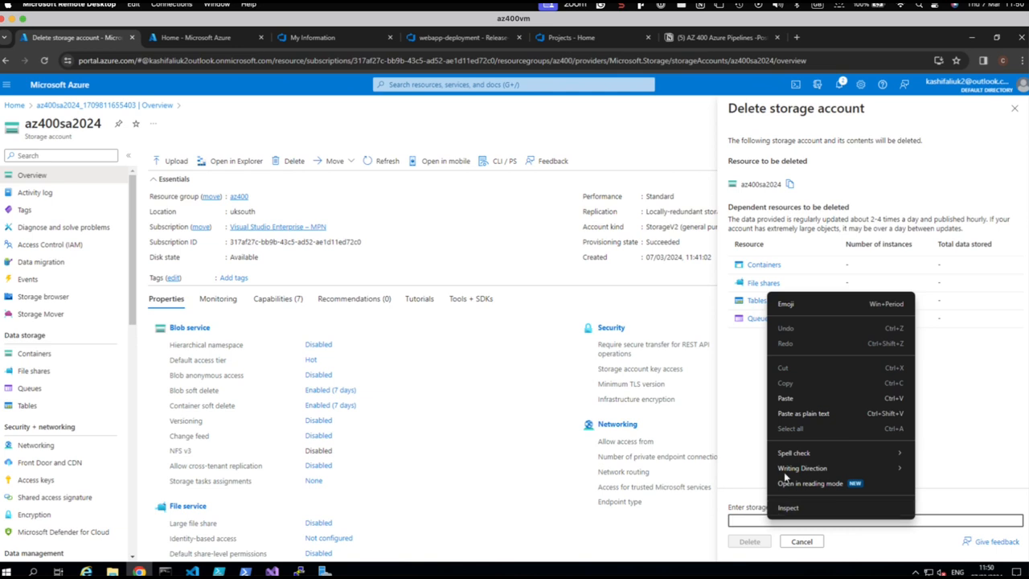
left_click(785, 398)
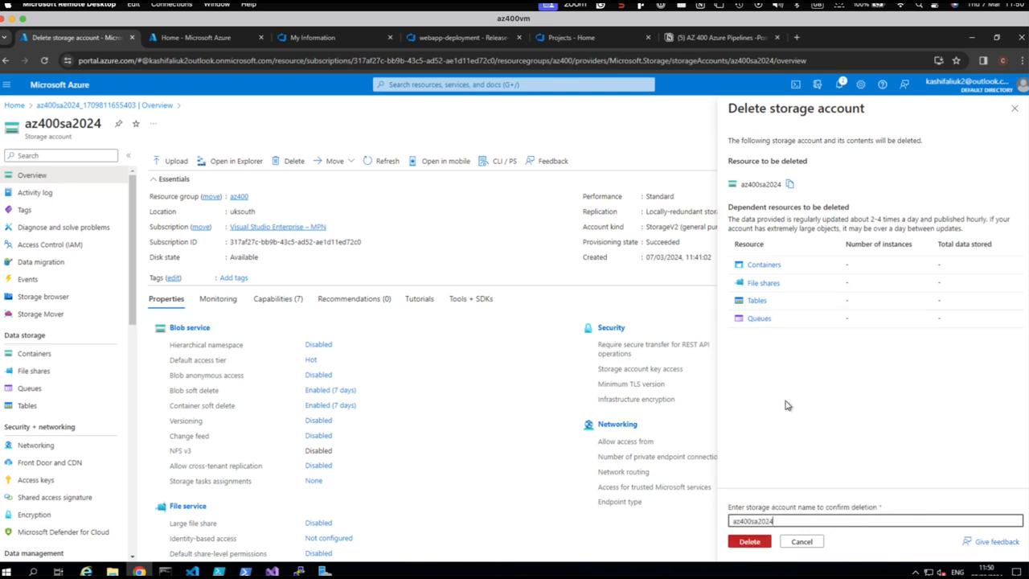
left_click(749, 541)
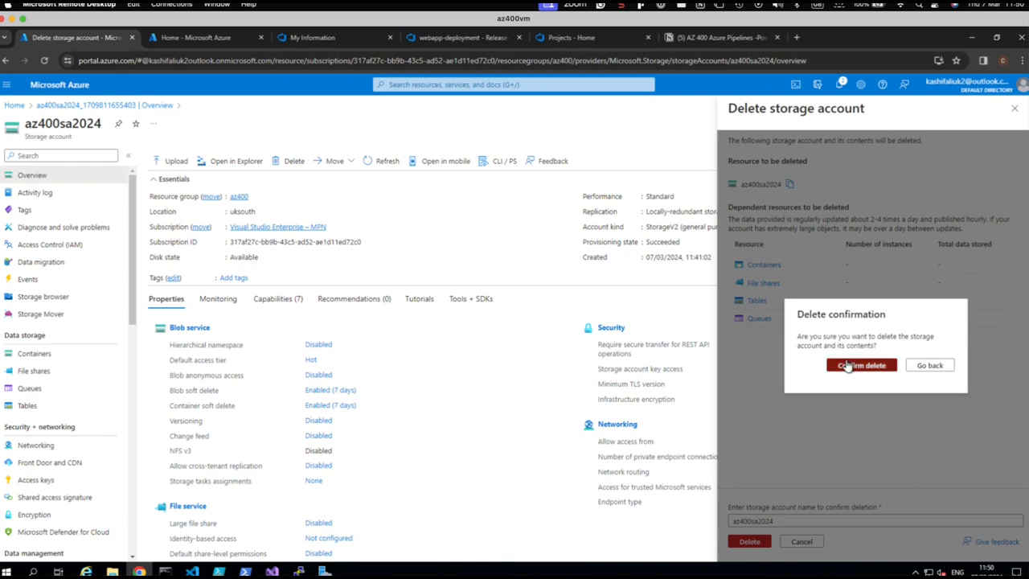
left_click(848, 365)
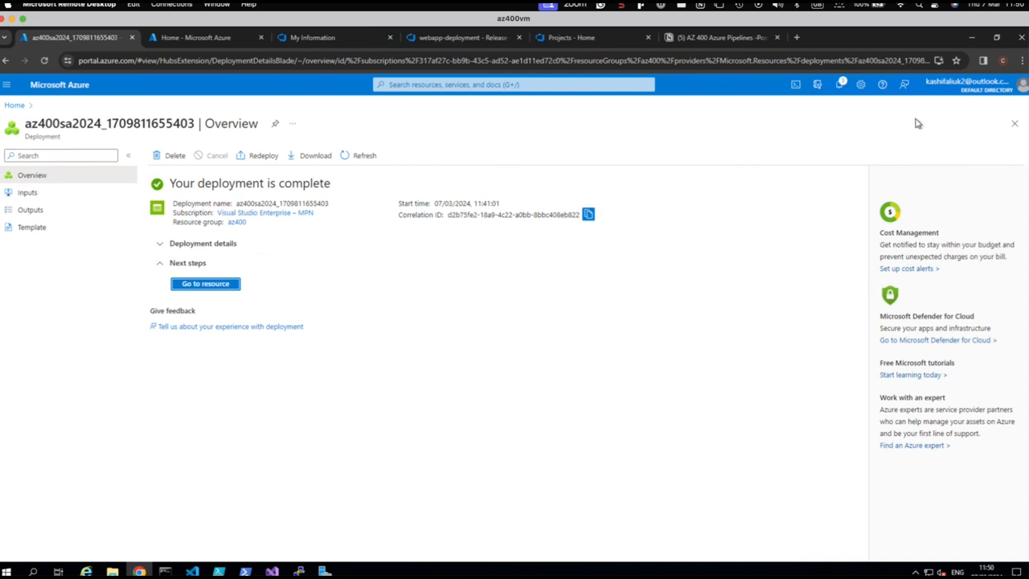
Step: Check the portal notifications for the storage account deletion, and return to Release-15's Testing Env gate status in Azure DevOps
left_click(841, 88)
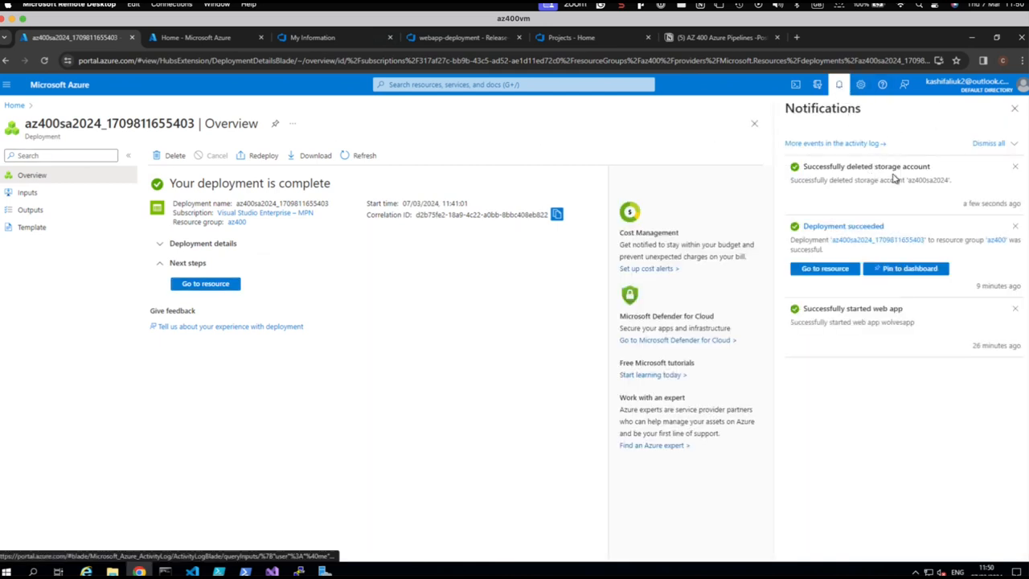
left_click(187, 39)
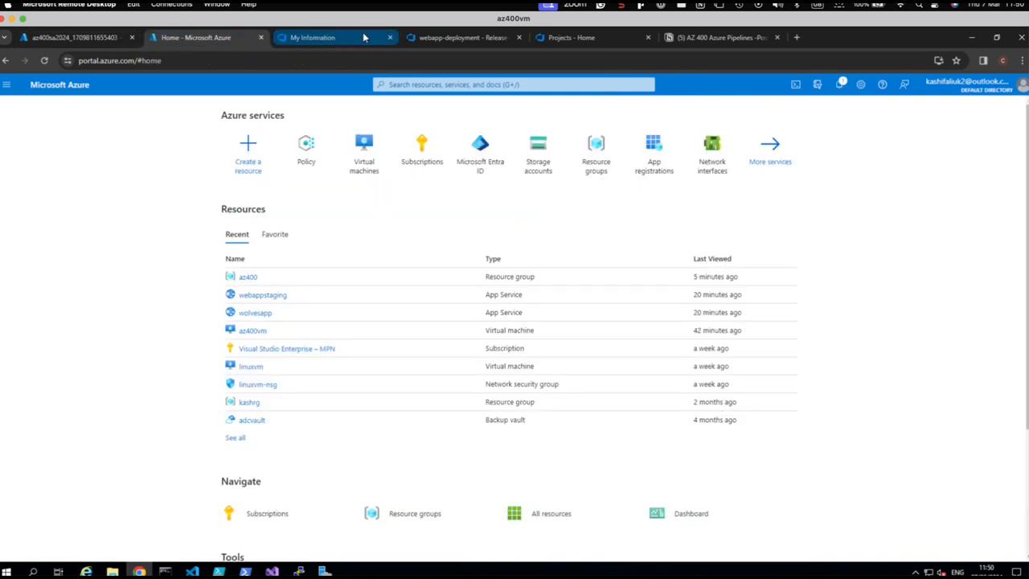
left_click(431, 39)
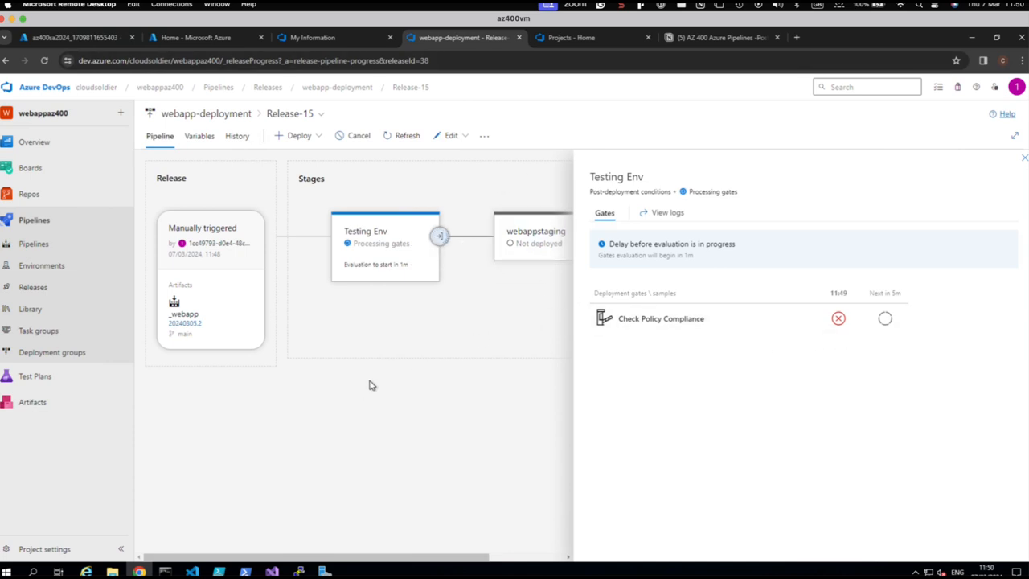
mouse_move(406, 275)
mouse_move(837, 333)
mouse_move(355, 559)
Step: Remove the bullet "take about 10-15 minutes to take effect" from the Notion notes, leaving no blank line
left_click(716, 37)
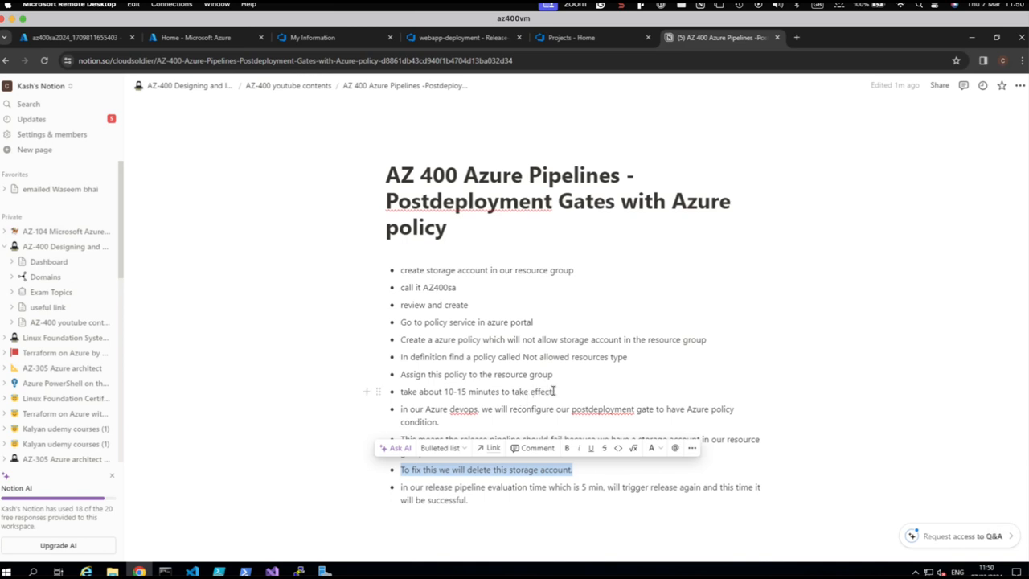
left_click_drag(553, 391, 396, 391)
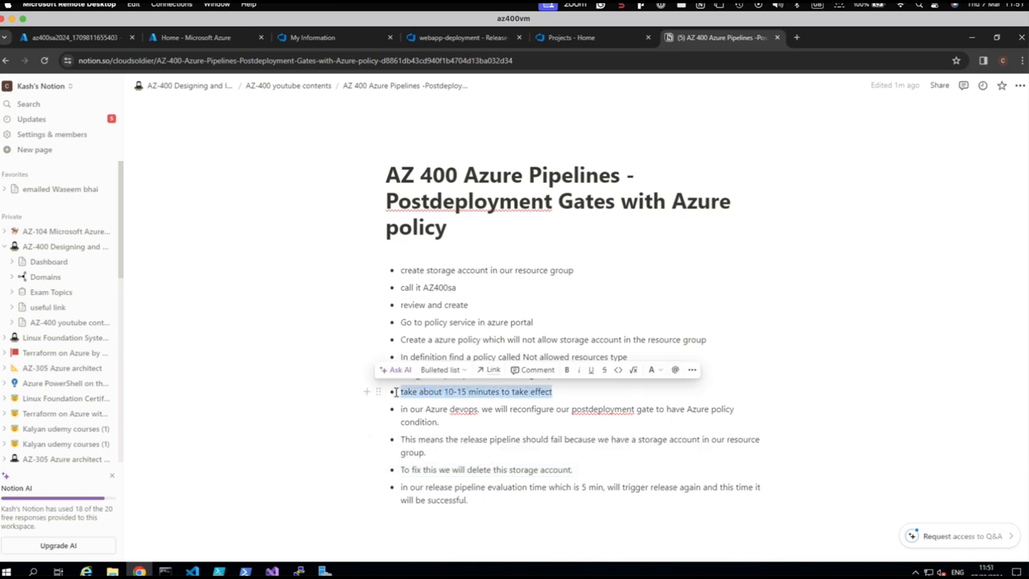
key("BackSpace")
key("BackSpace")
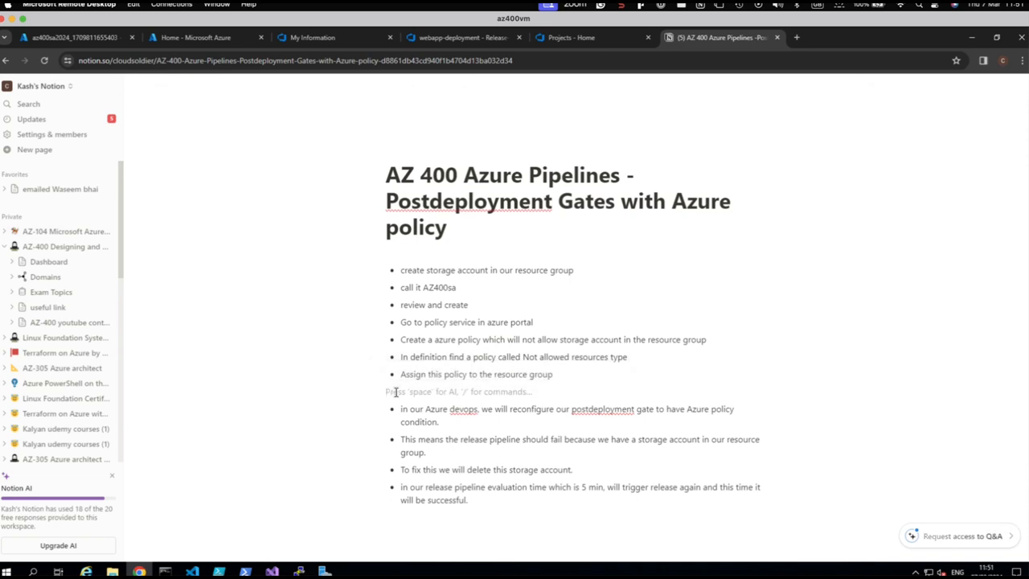
left_click(607, 372)
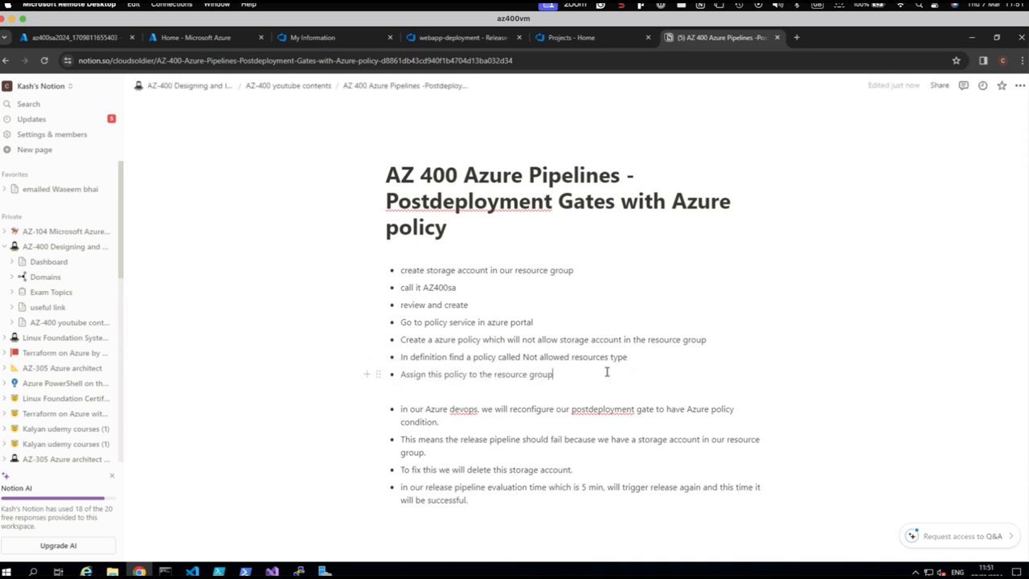
key("Delete")
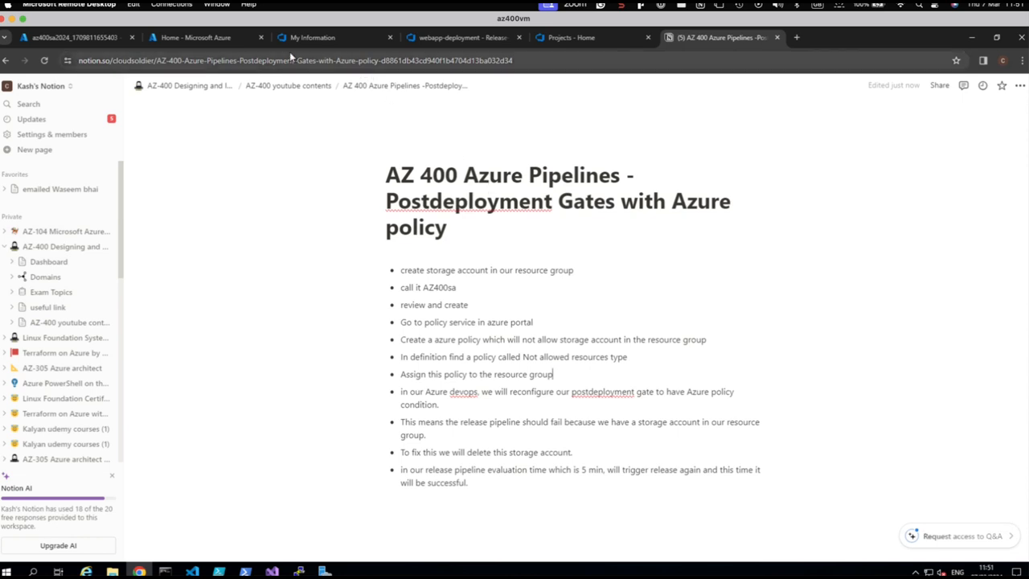
Step: Return to Release-15 in Azure DevOps and monitor the Testing Env policy compliance gate until its next sample
left_click(213, 39)
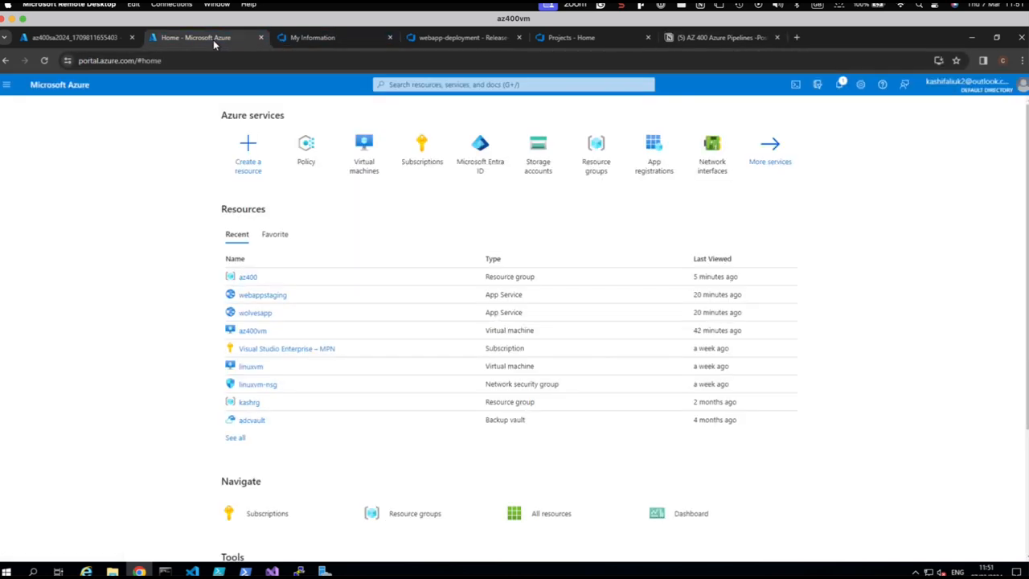
left_click(427, 37)
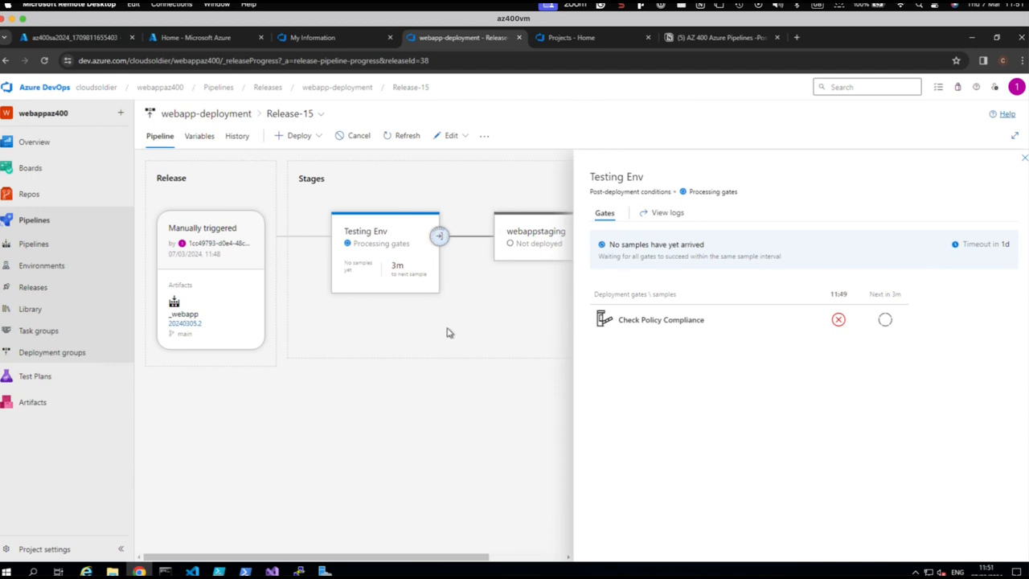
mouse_move(420, 304)
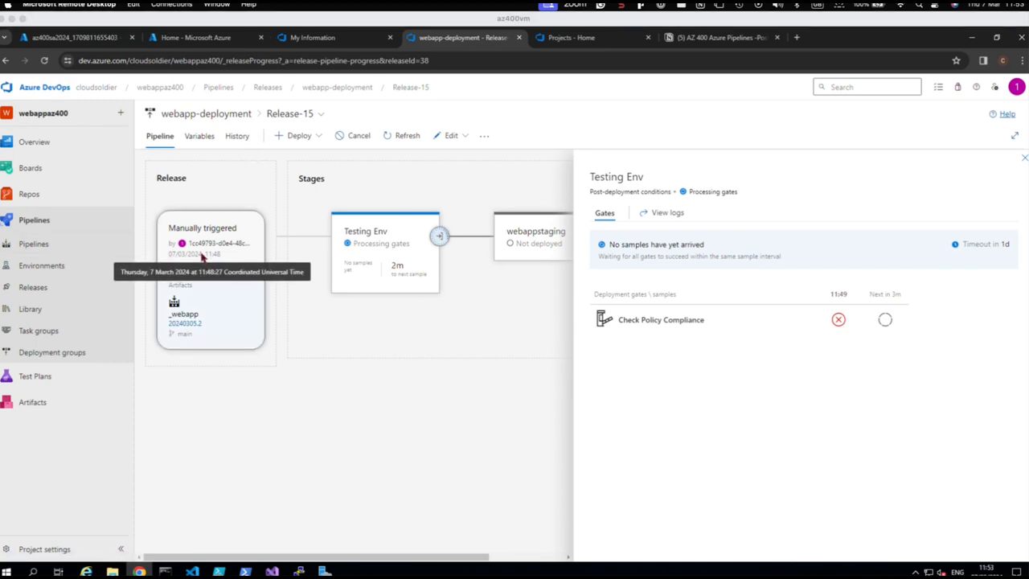
mouse_move(413, 272)
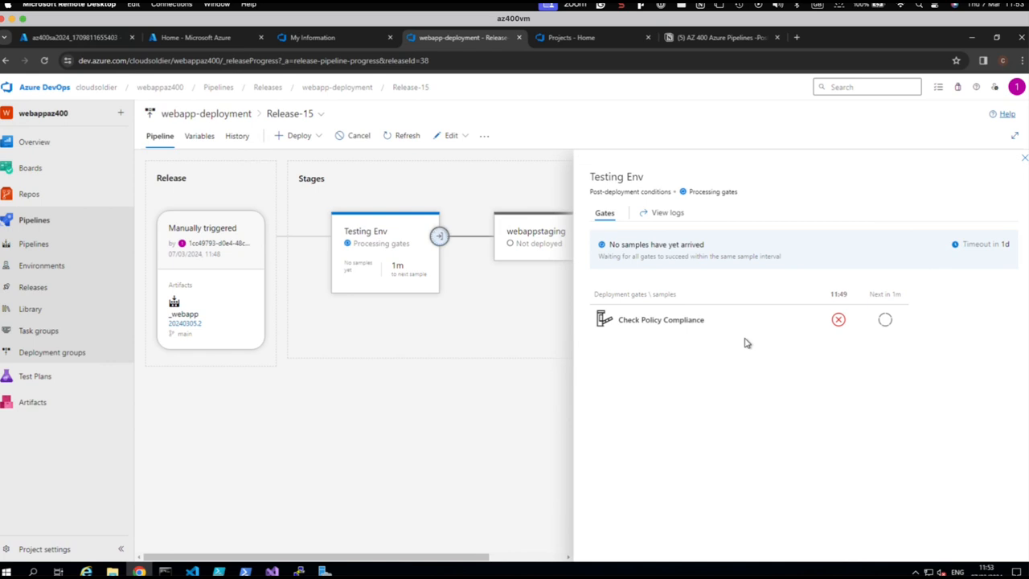
mouse_move(398, 294)
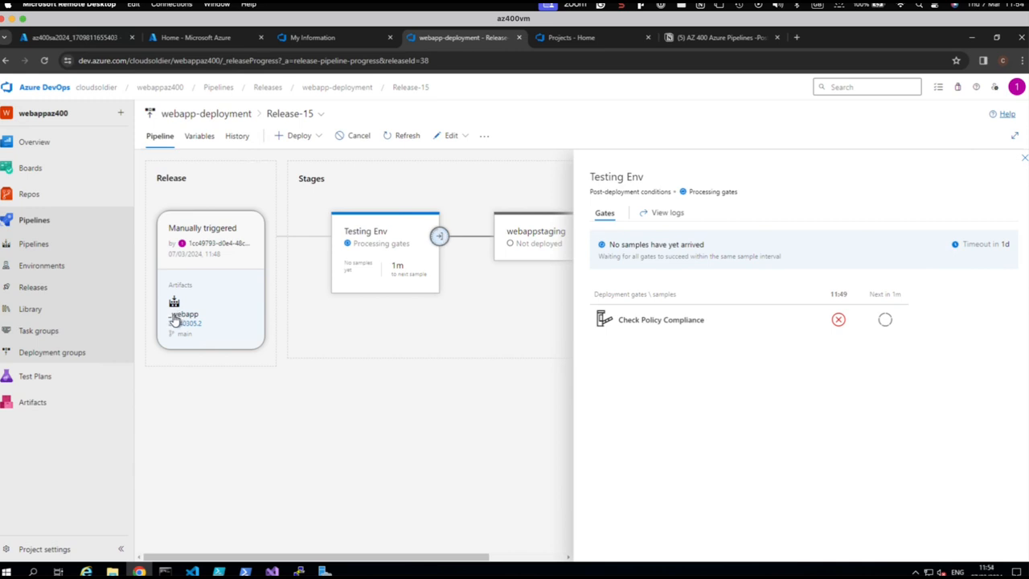
mouse_move(349, 249)
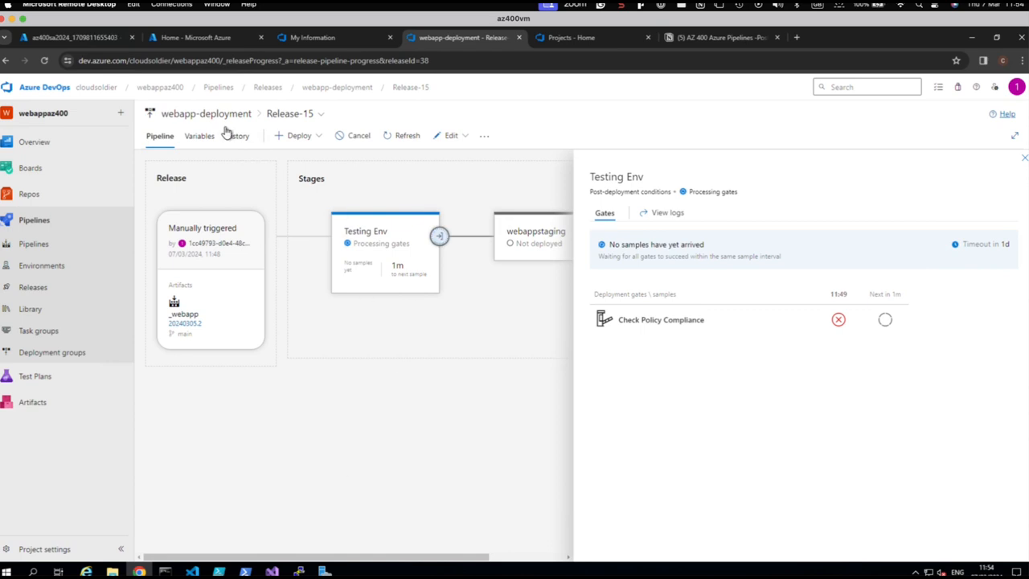
Step: Open the az400 resource group in the Azure portal, group its resources by type, and check for any storage account
left_click(66, 38)
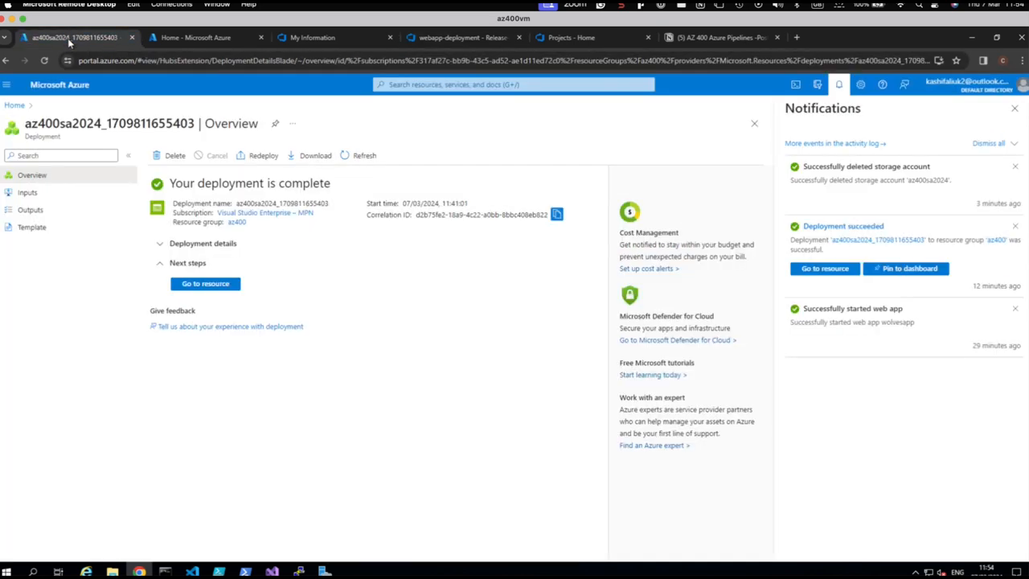
left_click(14, 105)
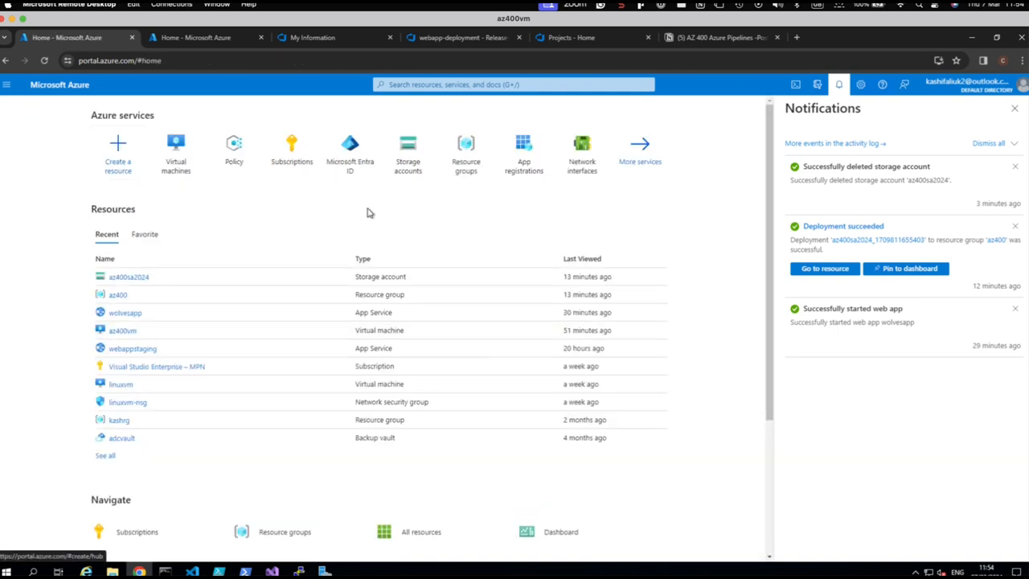
left_click(116, 296)
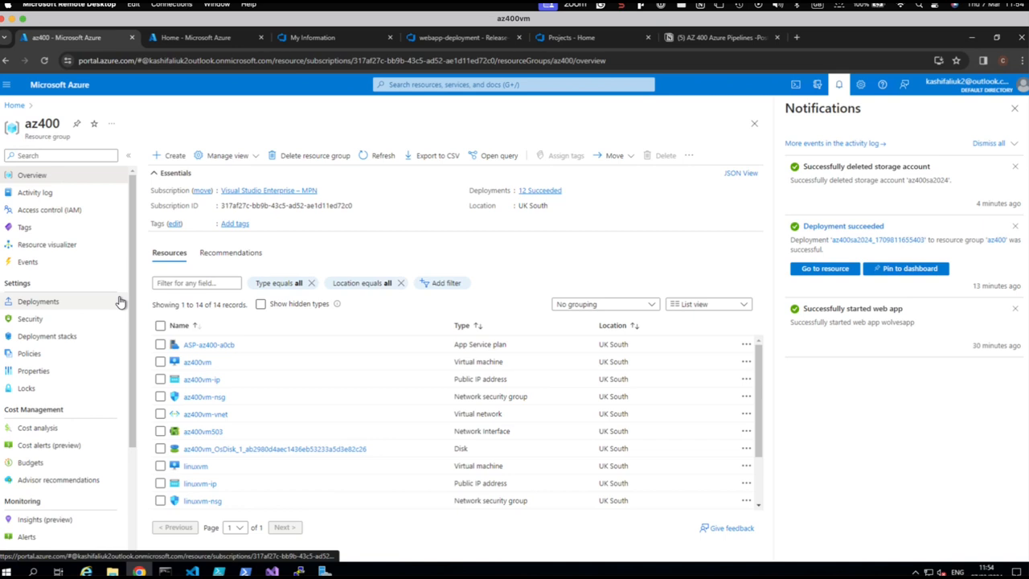
left_click(1015, 110)
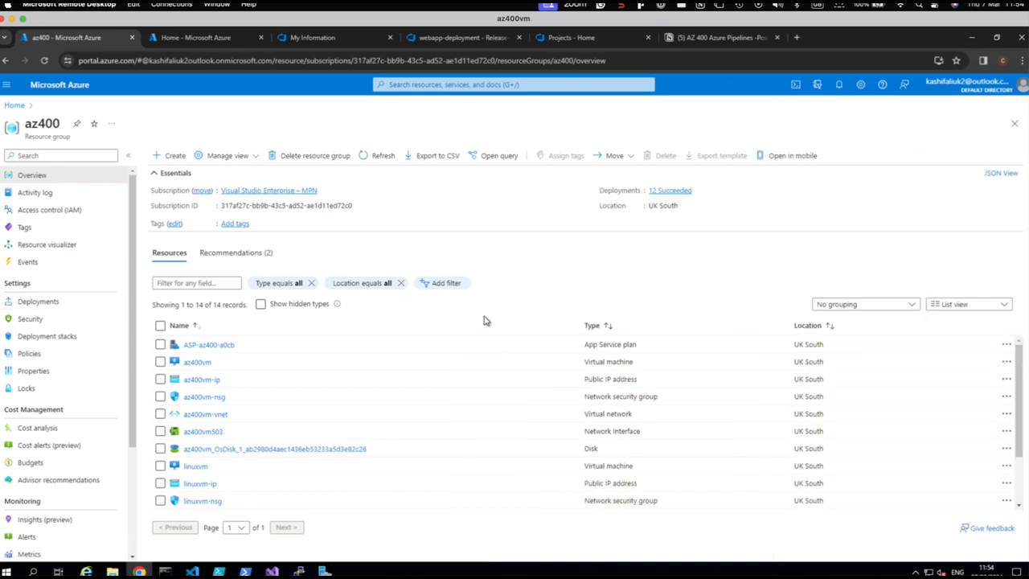
left_click(912, 309)
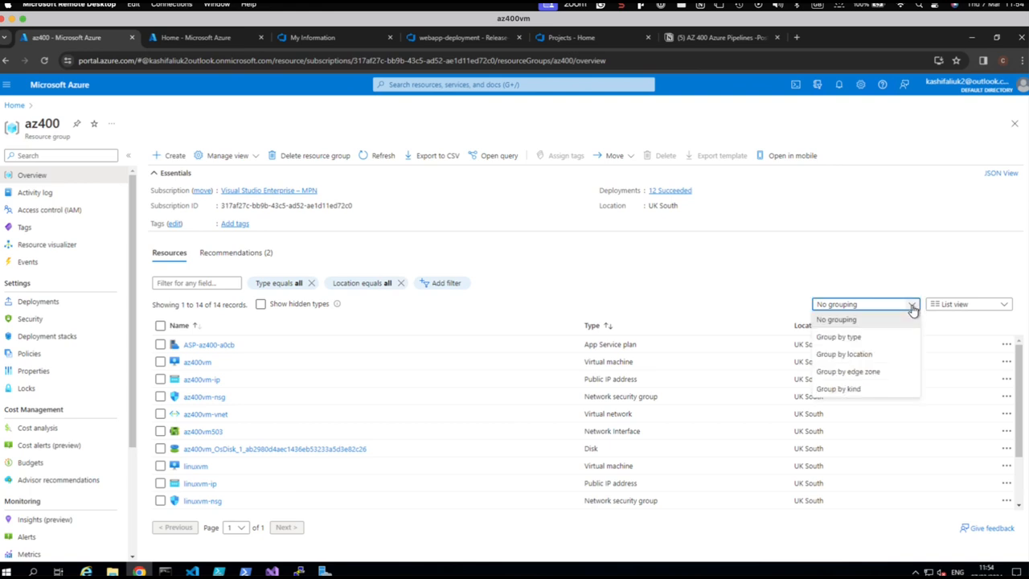
left_click(836, 339)
scroll(591, 378, "down", 5)
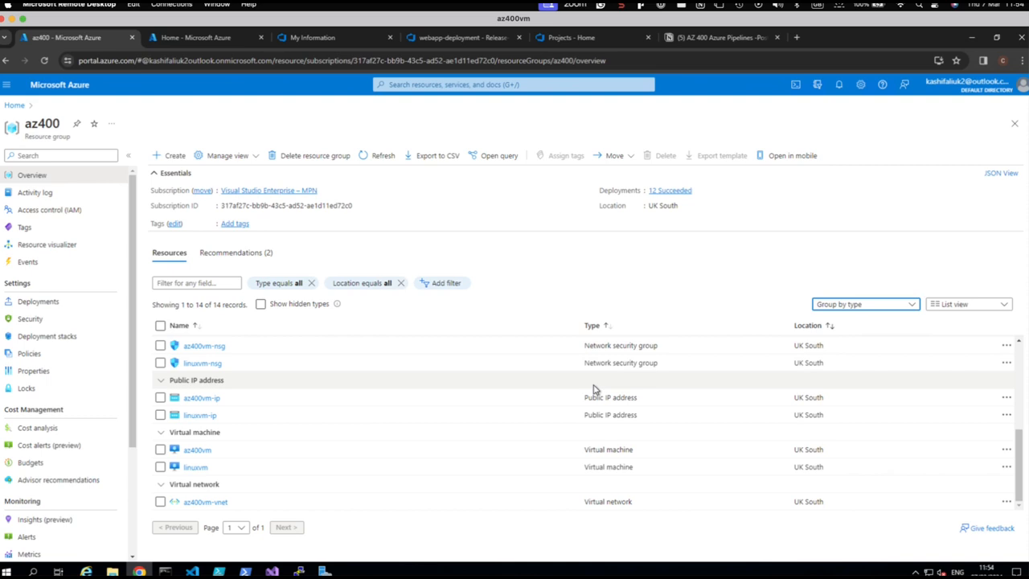
scroll(595, 390, "up", 5)
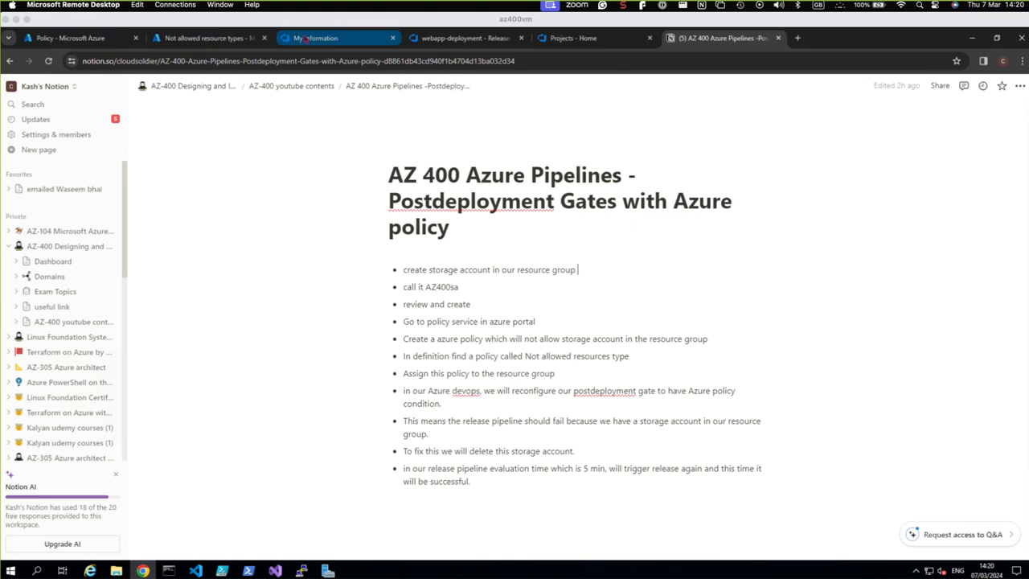
Step: Review the Testing Env gate result and stage statuses of Release-20 in Azure DevOps, and return to the Notion notes
mouse_move(306, 38)
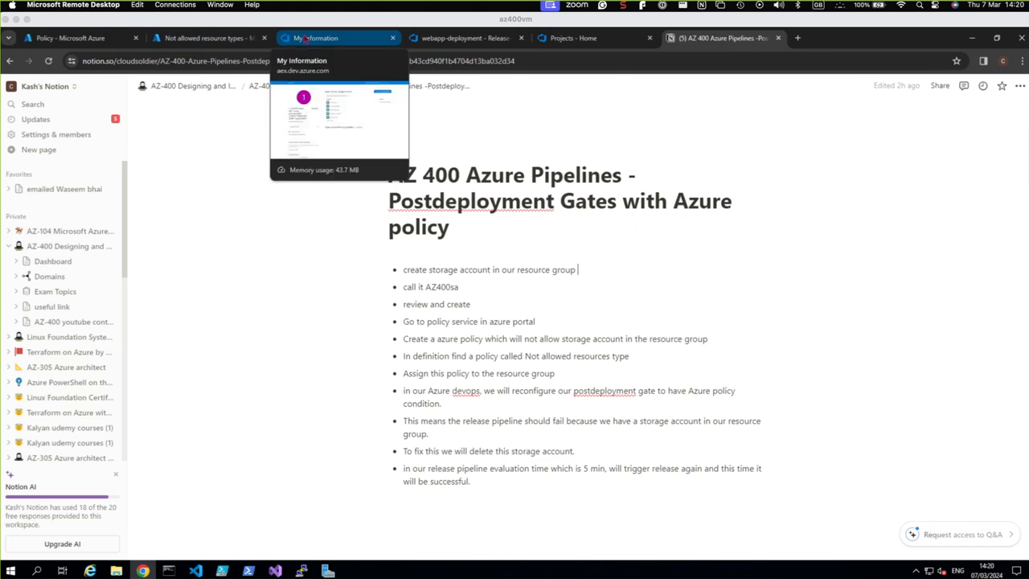
left_click(444, 36)
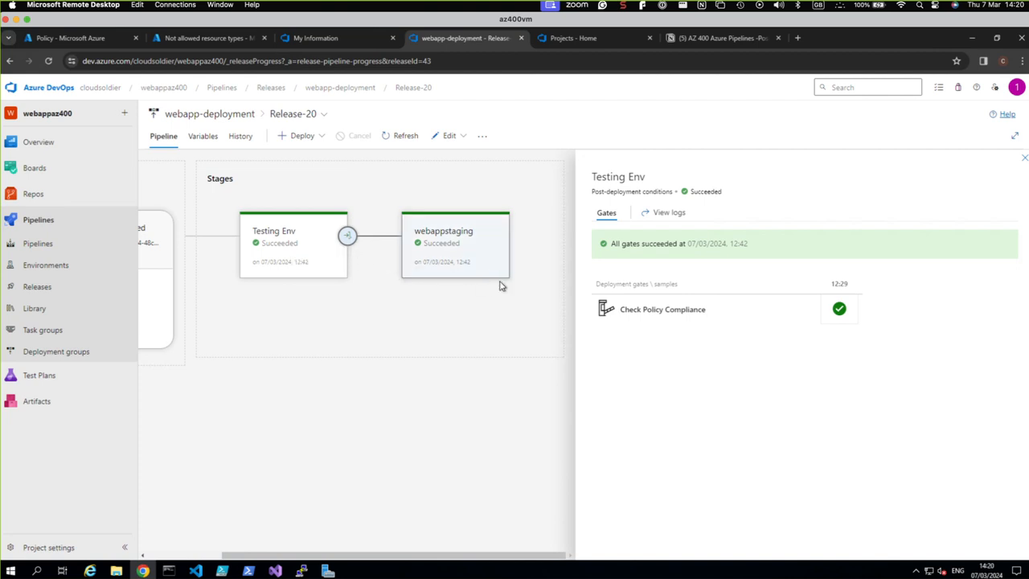
mouse_move(402, 271)
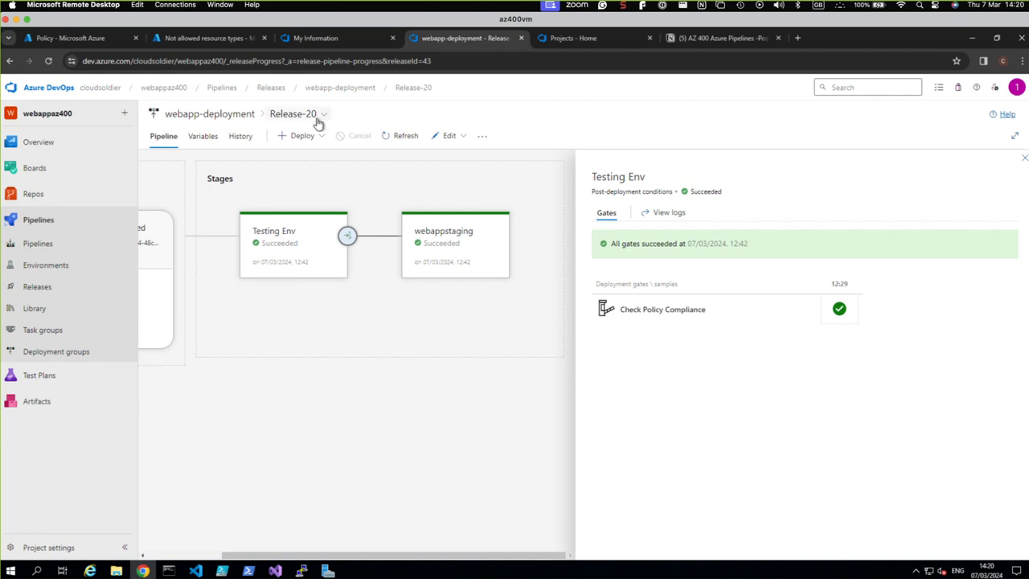
left_click(672, 46)
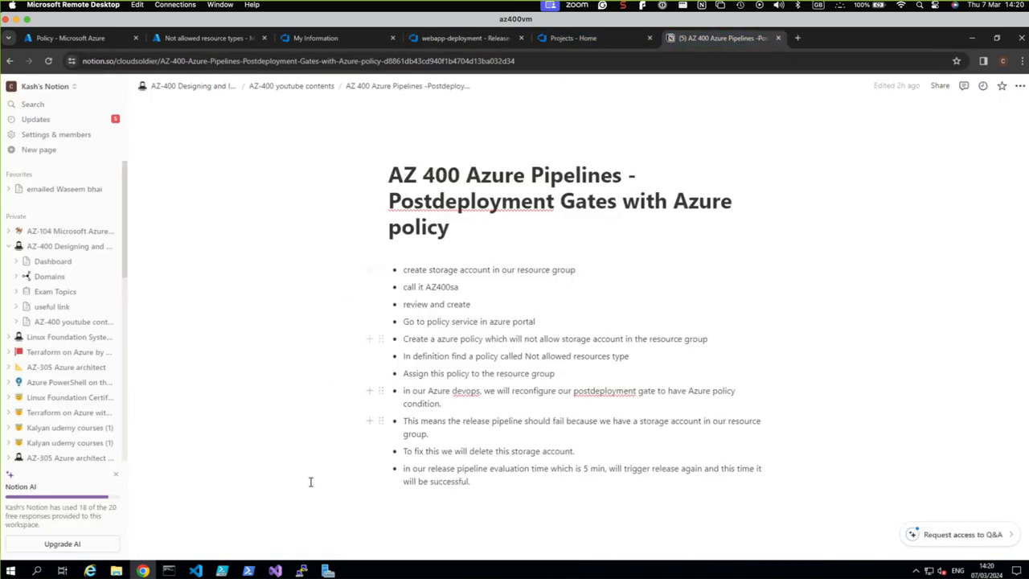
Step: Add the bullet "It will 15- 30 minutes" below "Assign this policy to the resource group" in the Notion notes
left_click(558, 373)
key("Return")
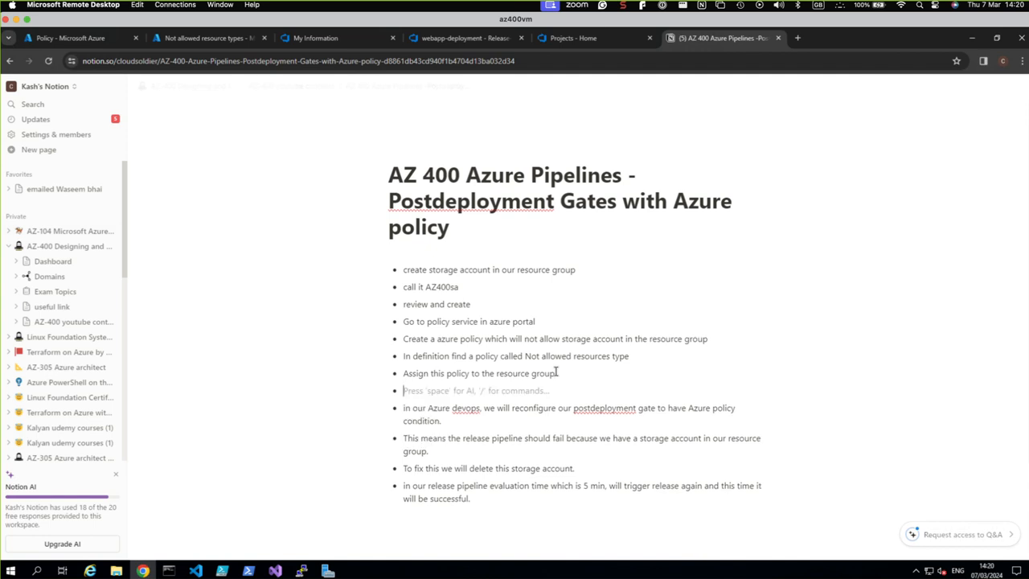
type("(")
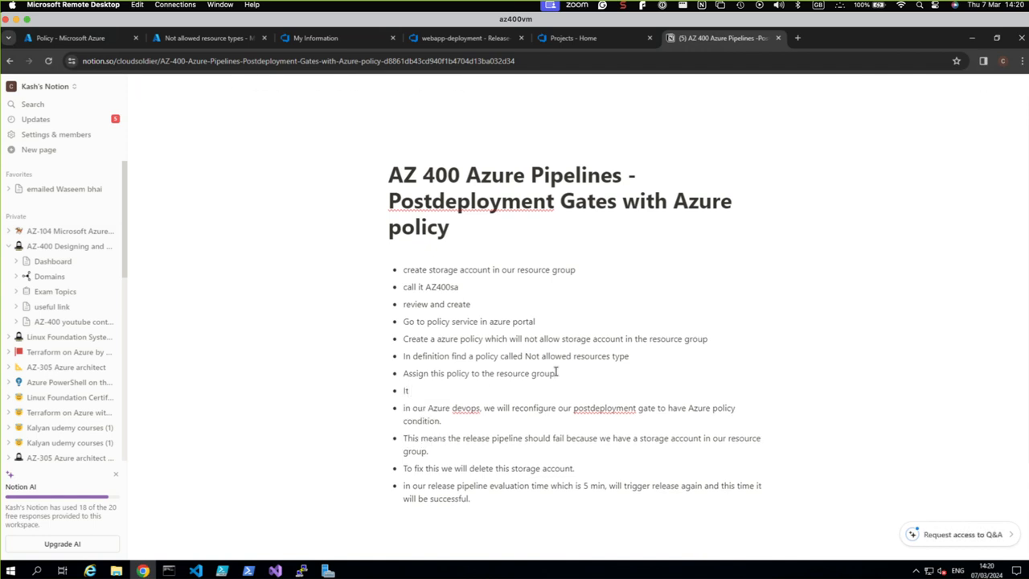
type(" will15- 30 min")
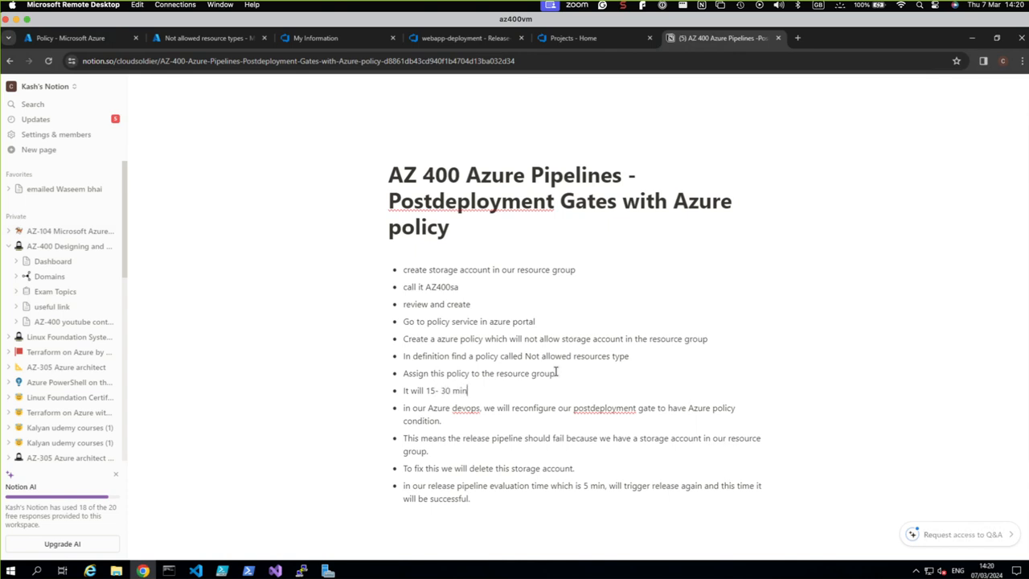
type("utes")
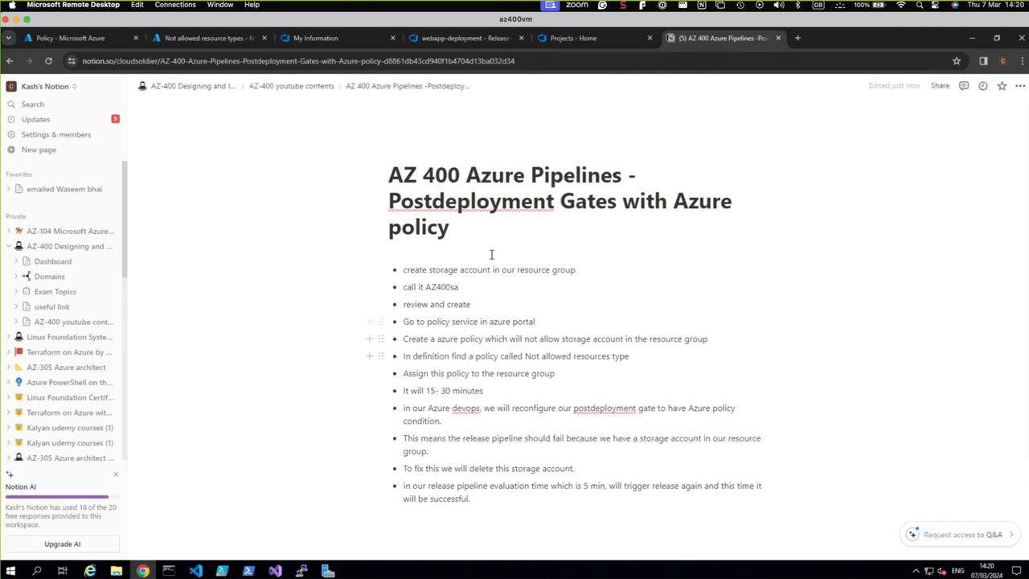
Step: Review the Release-20 gate result in Azure DevOps and the policy assignments in the Azure portal
left_click(441, 42)
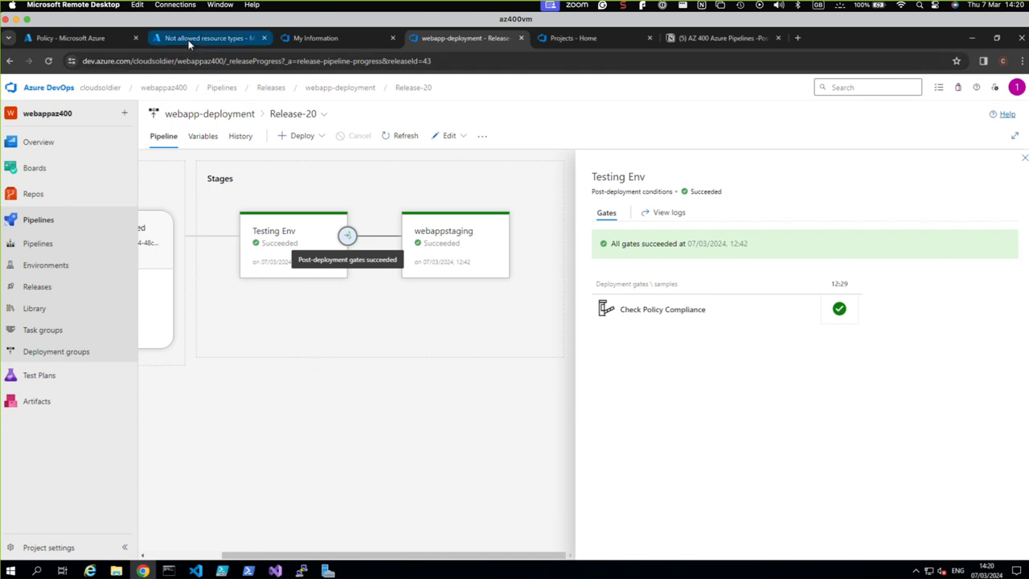
left_click(77, 37)
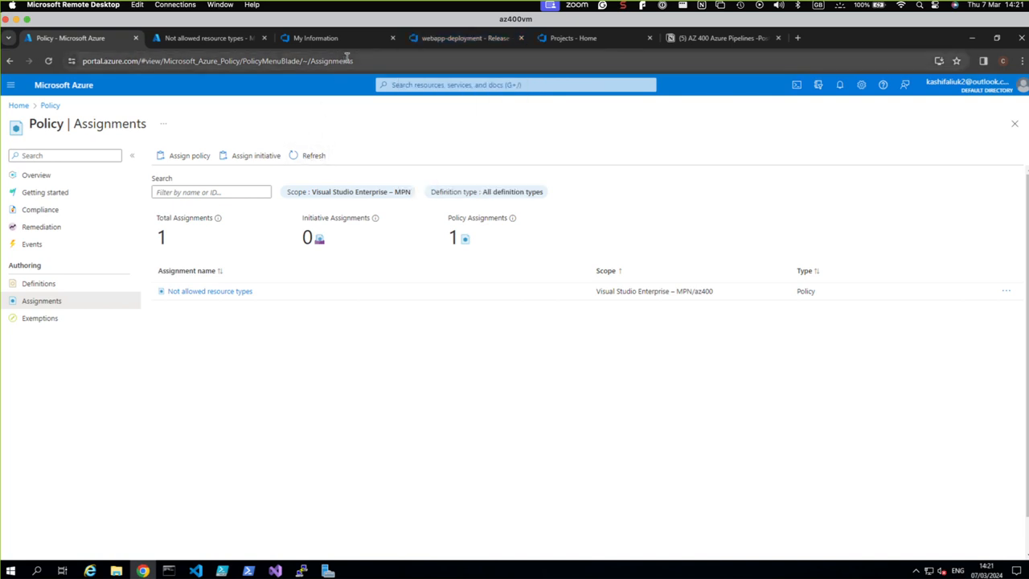
left_click(417, 37)
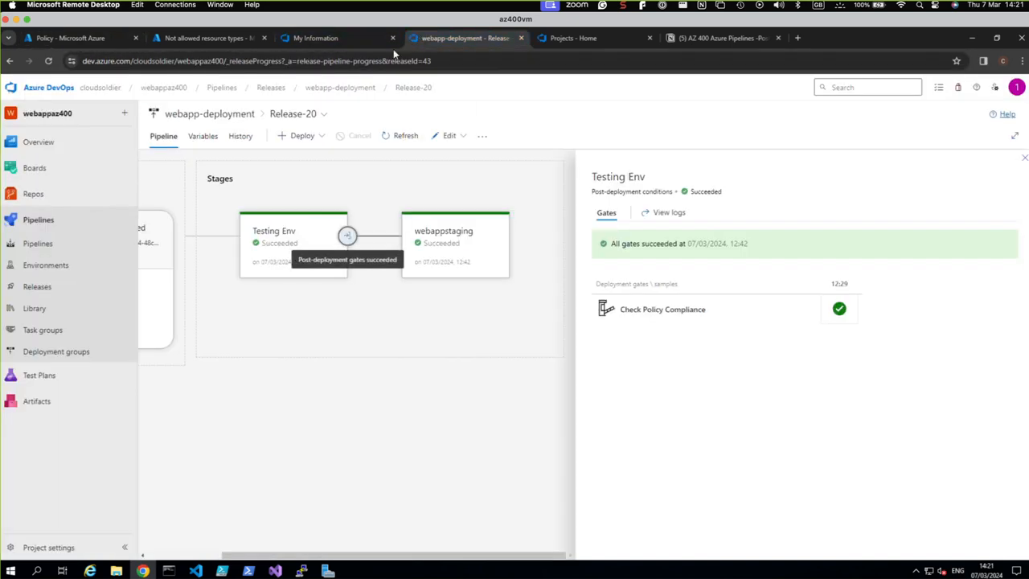
Step: Open the webapp-deployment pipeline for editing and inspect the Testing Env post-deployment gates
left_click(39, 287)
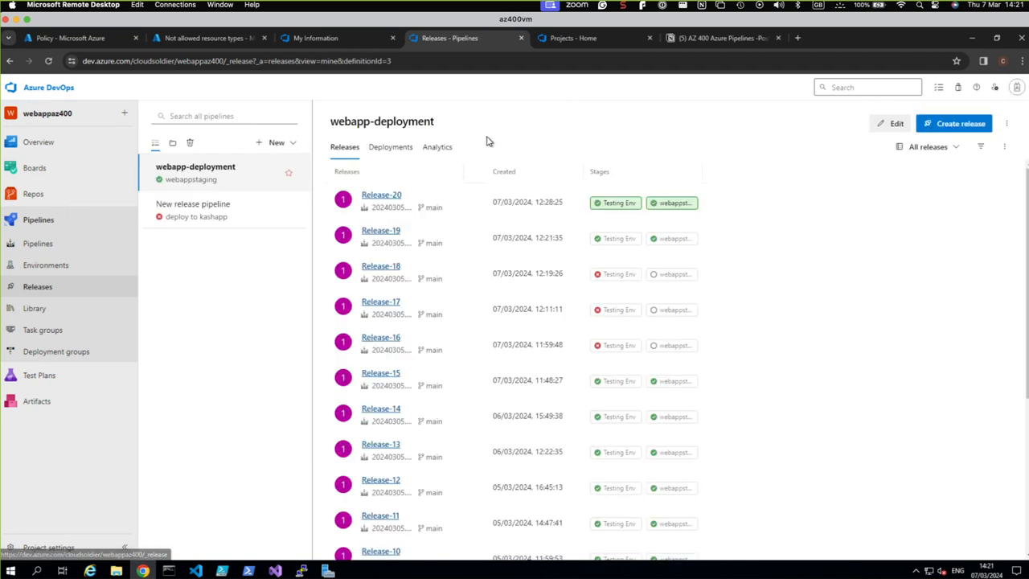
left_click(893, 123)
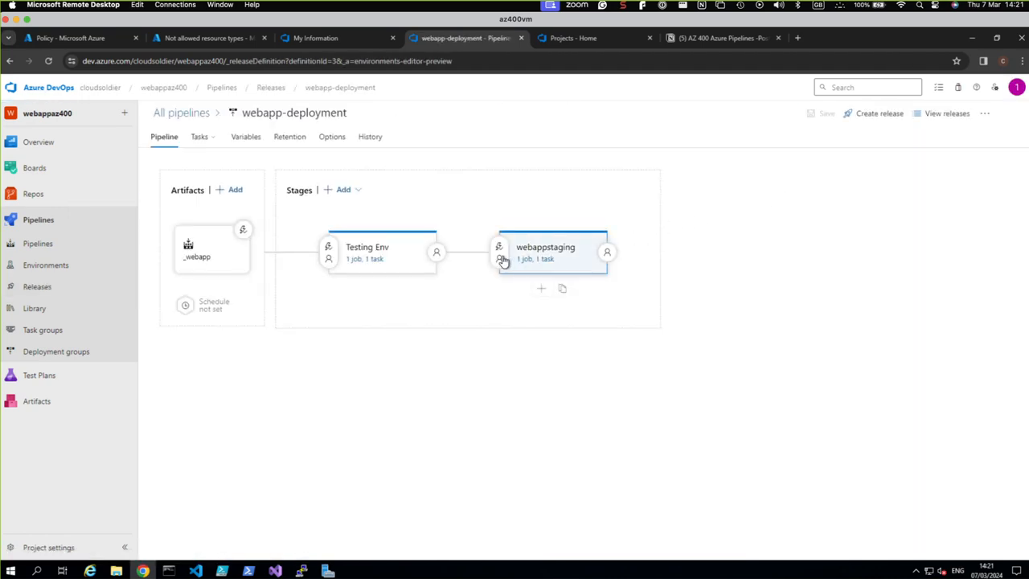
left_click(436, 252)
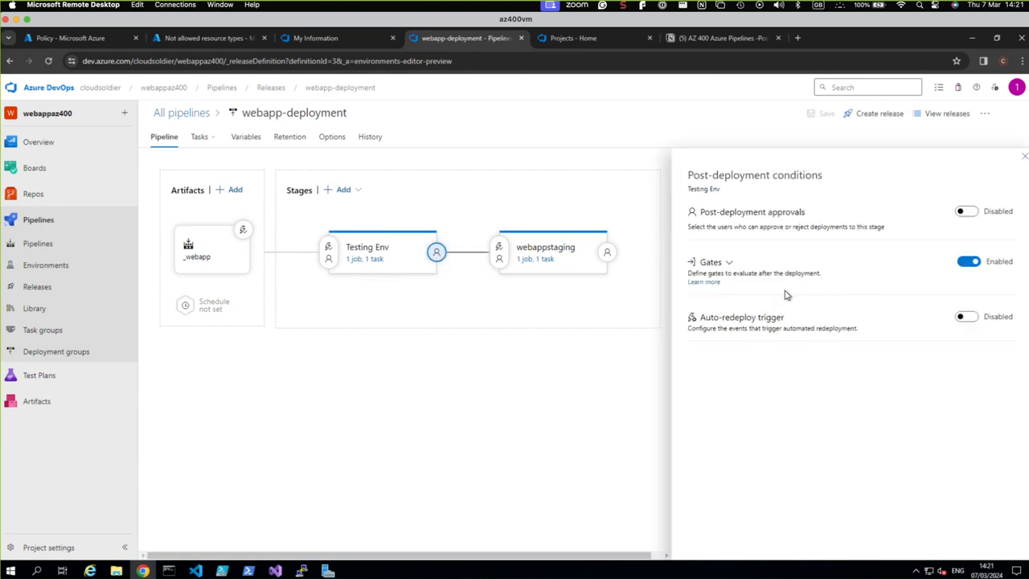
left_click(725, 265)
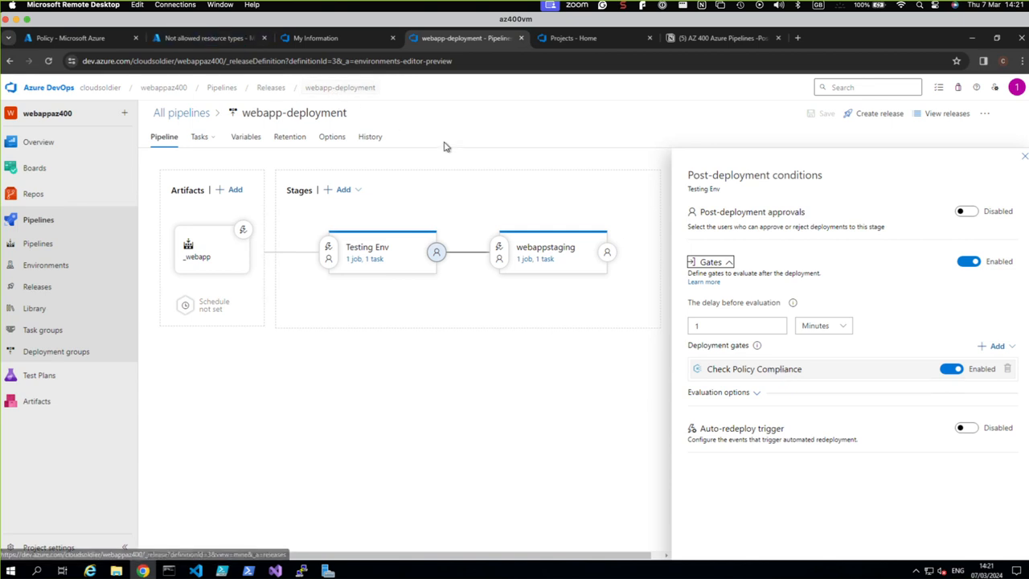
left_click(591, 364)
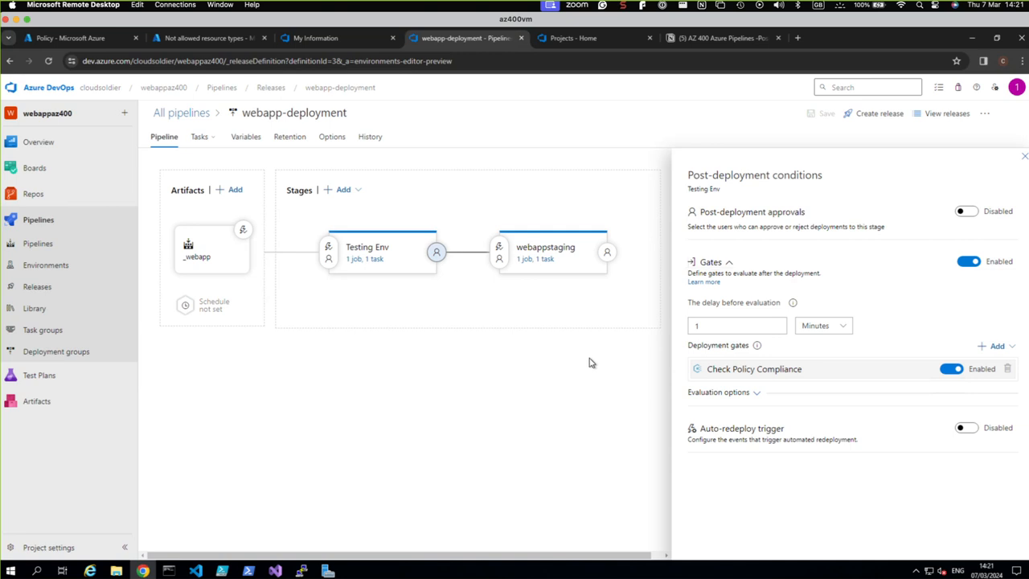
Step: Reopen Release-20 from the releases list and check its Testing Env and webappstaging stages
left_click(34, 287)
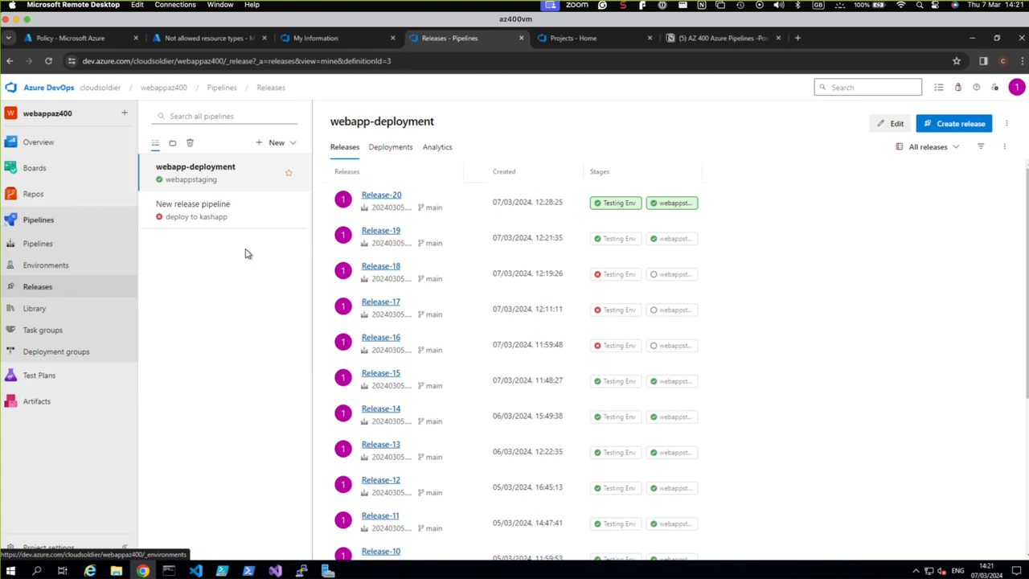
left_click(391, 198)
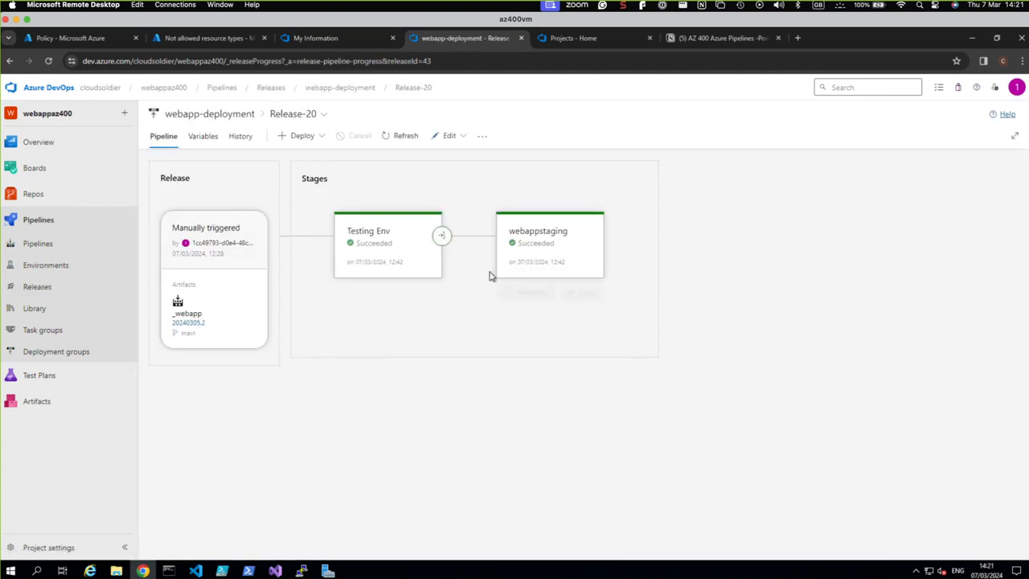
mouse_move(391, 250)
mouse_move(537, 248)
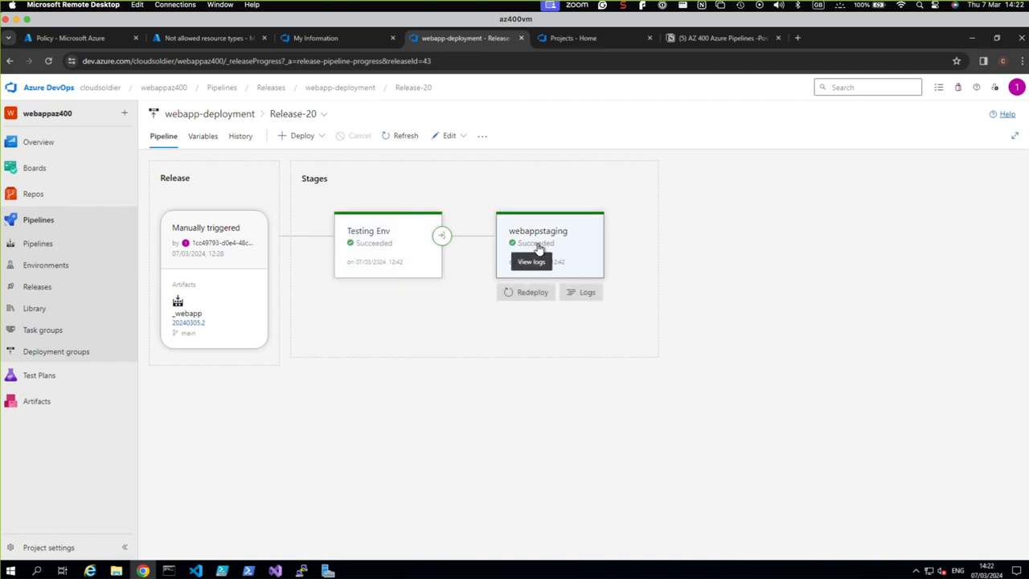
Step: Open the wolvesapp web app's overview from the Azure portal home and try to open its default domain
left_click(170, 41)
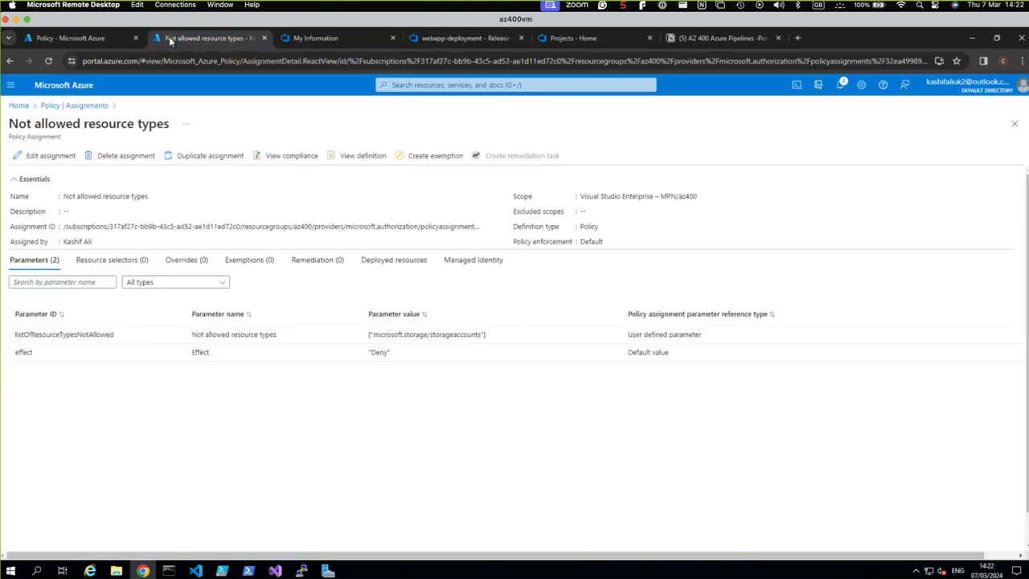
left_click(74, 40)
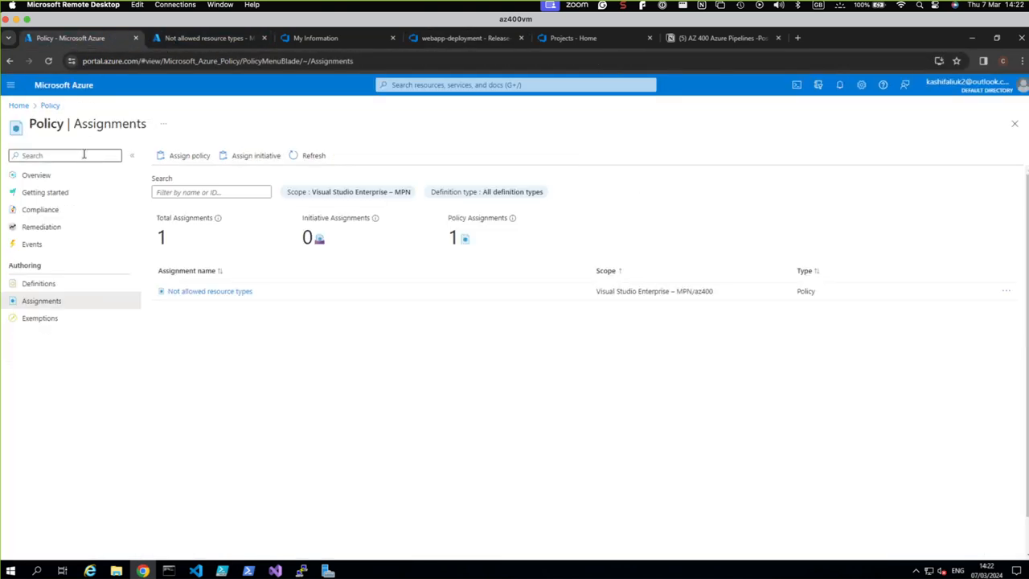
left_click(18, 105)
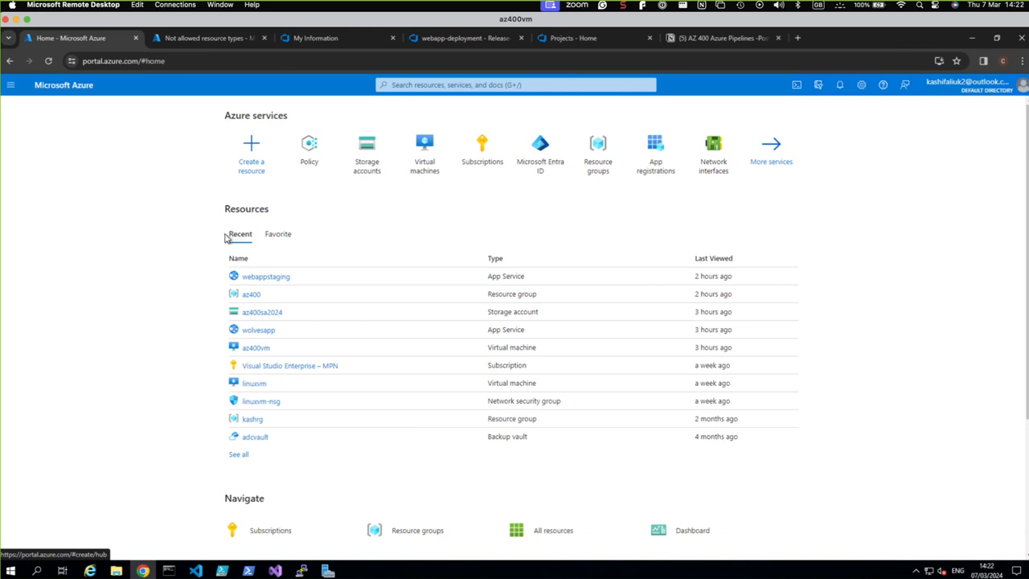
left_click(258, 330)
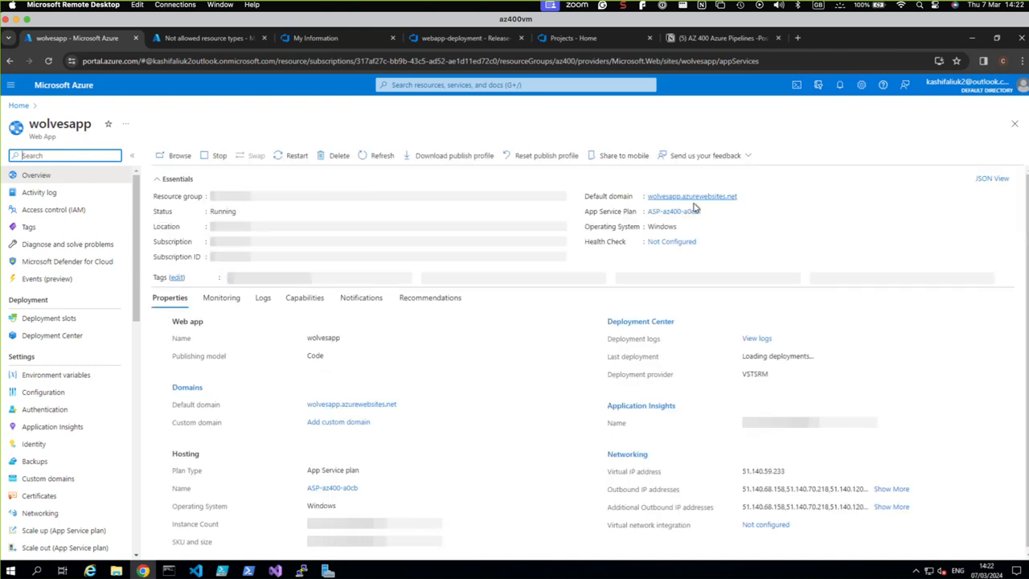
left_click(694, 202)
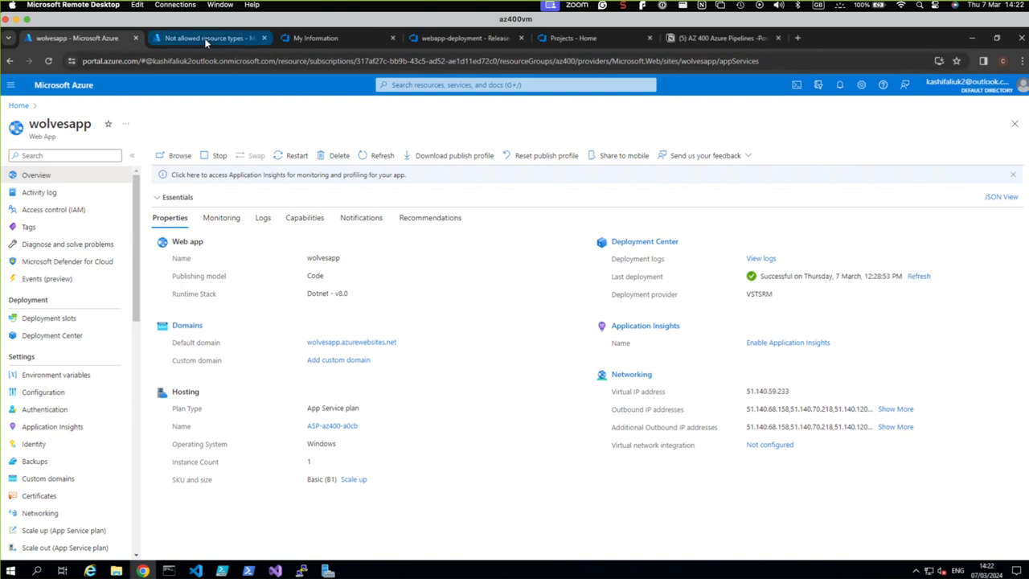
mouse_move(204, 37)
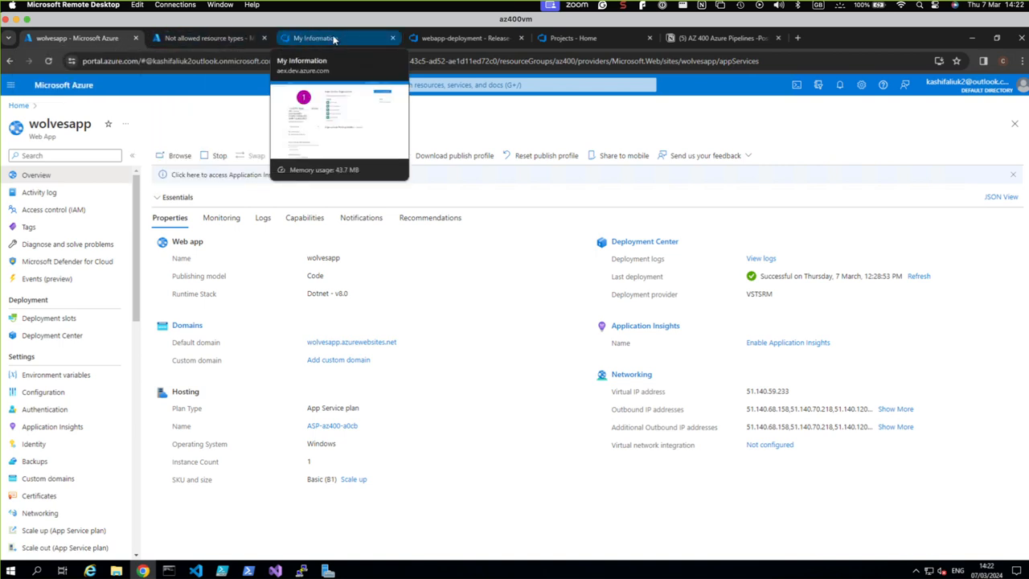
Step: Switch to Azure DevOps and open Index.cshtml from the webapp/Pages folder of the webapp repository
left_click(429, 39)
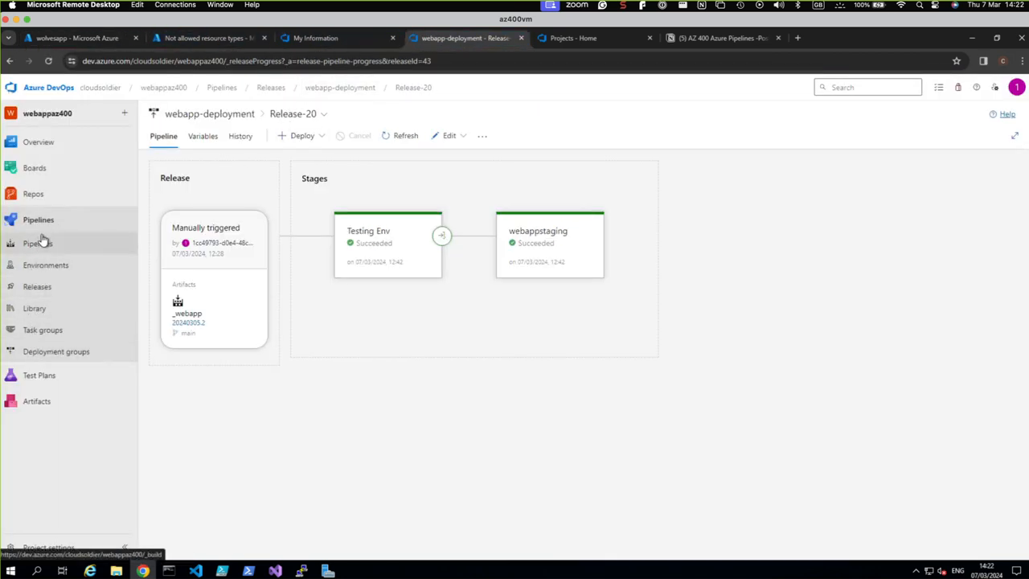
left_click(35, 202)
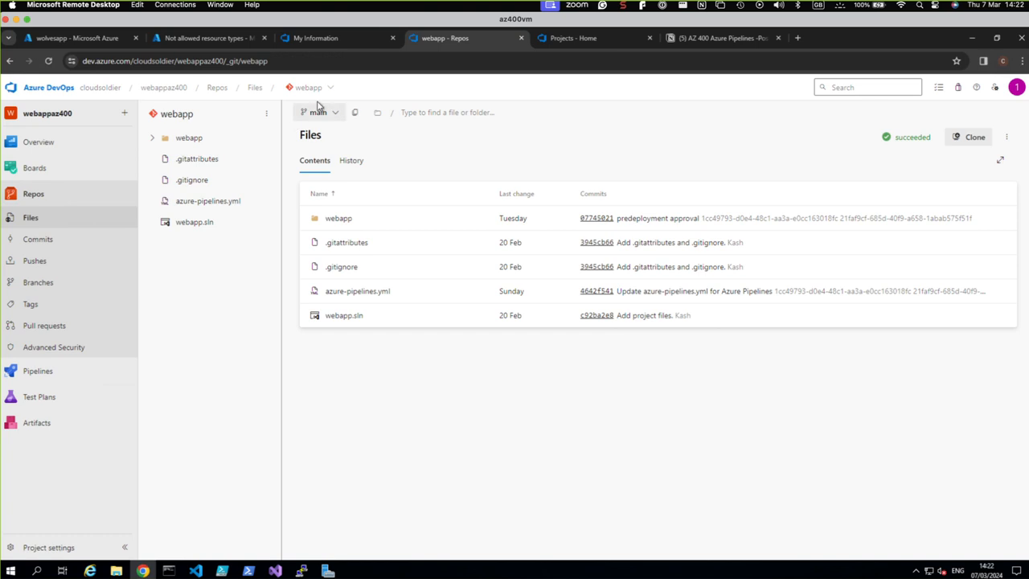
left_click(152, 140)
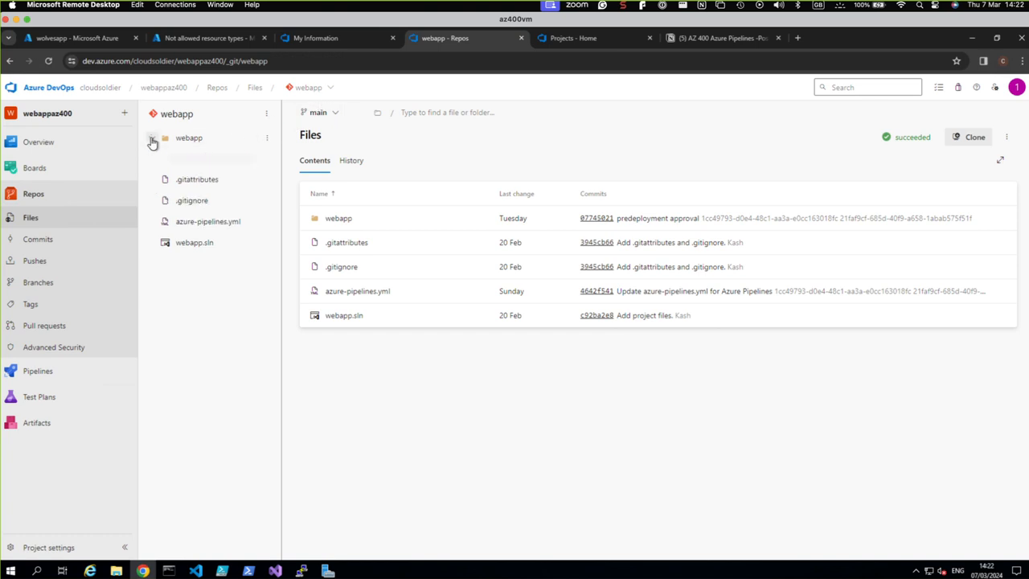
left_click(161, 180)
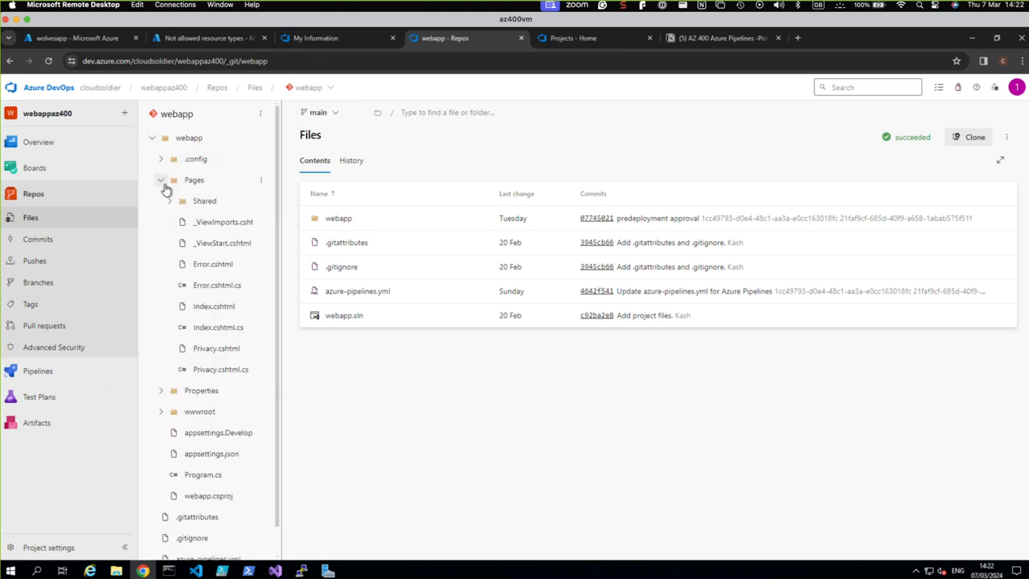
left_click(199, 335)
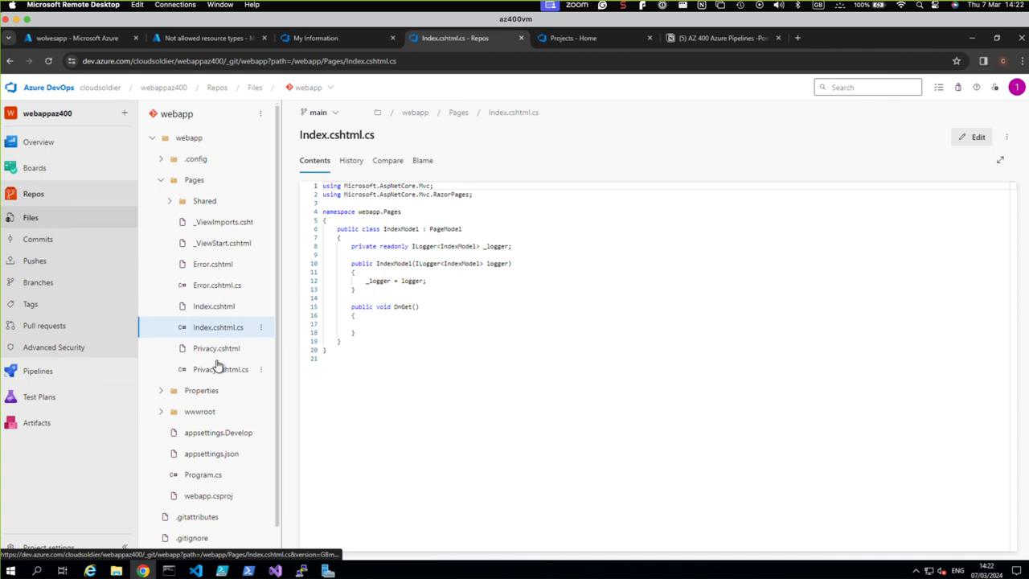
left_click(210, 286)
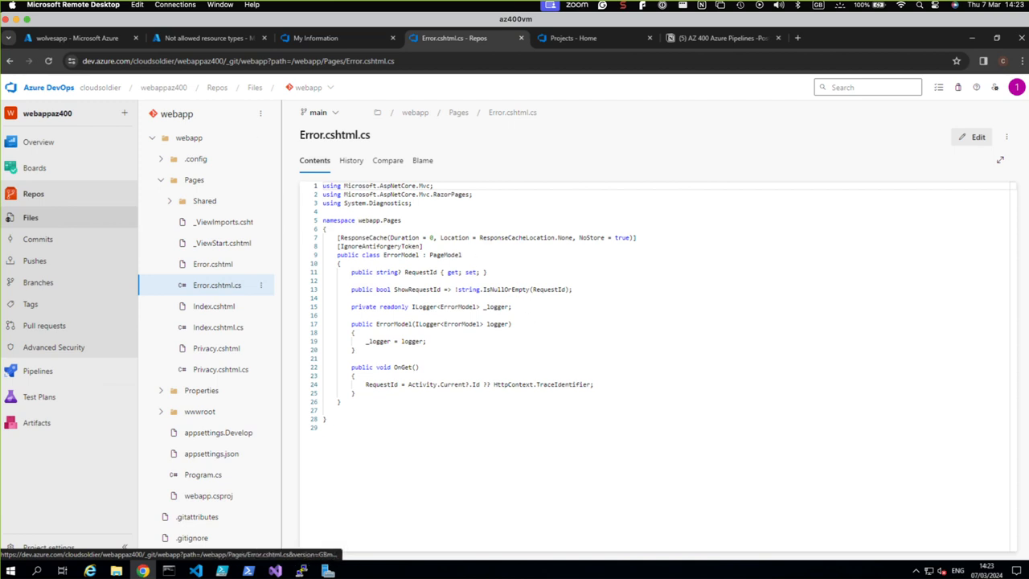
left_click(214, 306)
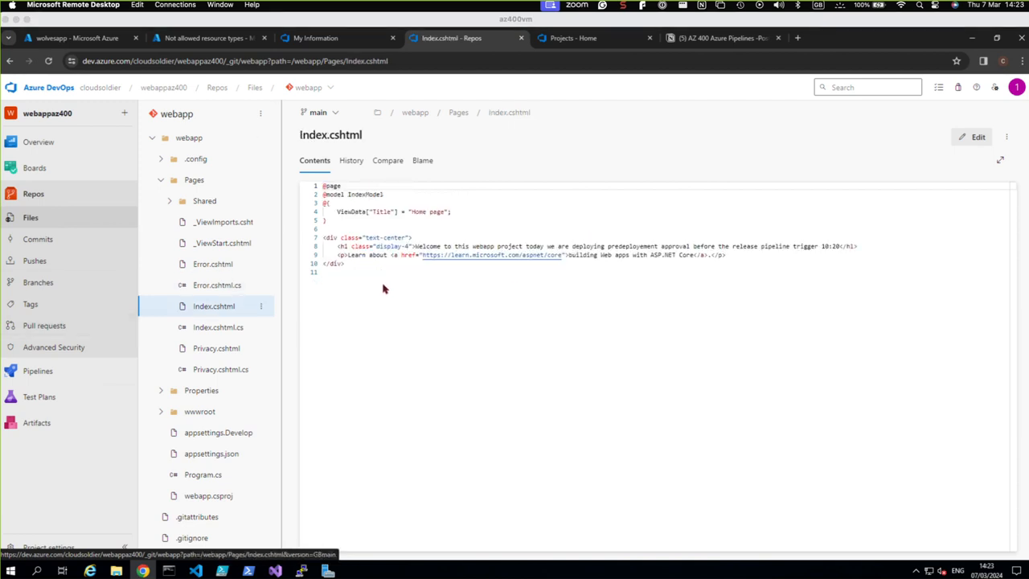
Step: Try to delete "pre" from "predeployement" in the Index.cshtml heading without entering edit mode
left_click(456, 246)
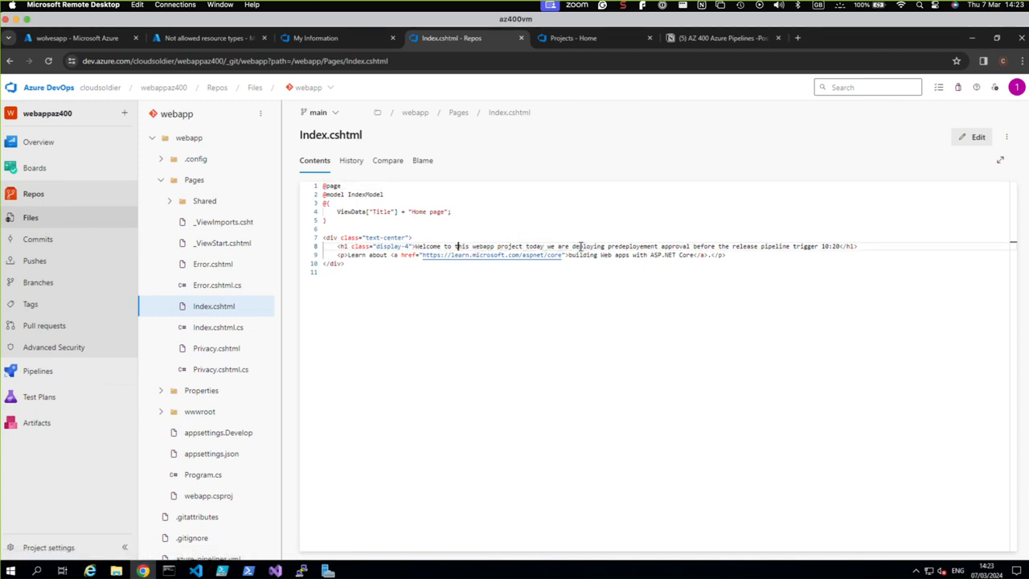
left_click_drag(572, 246, 733, 246)
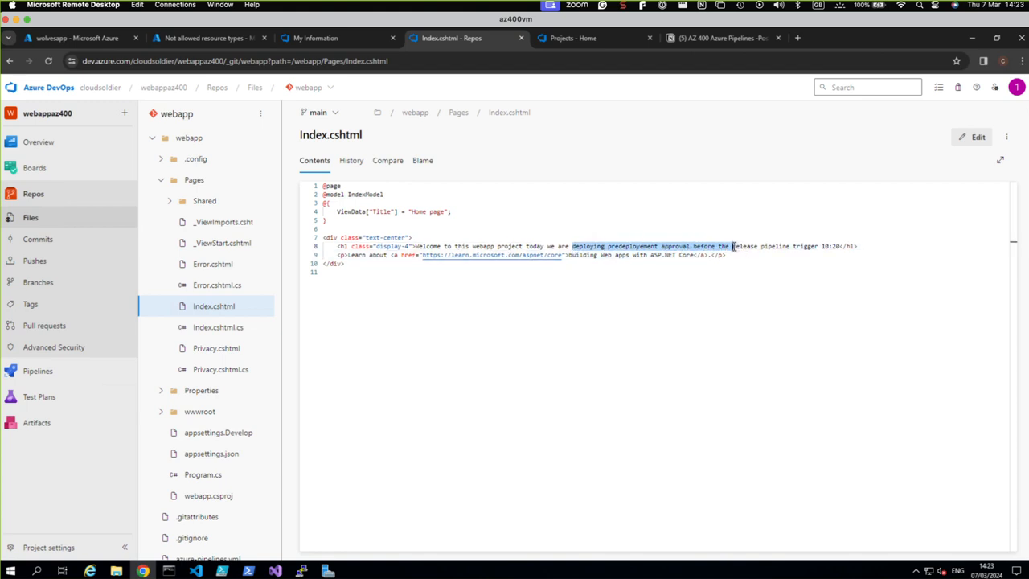
left_click(693, 302)
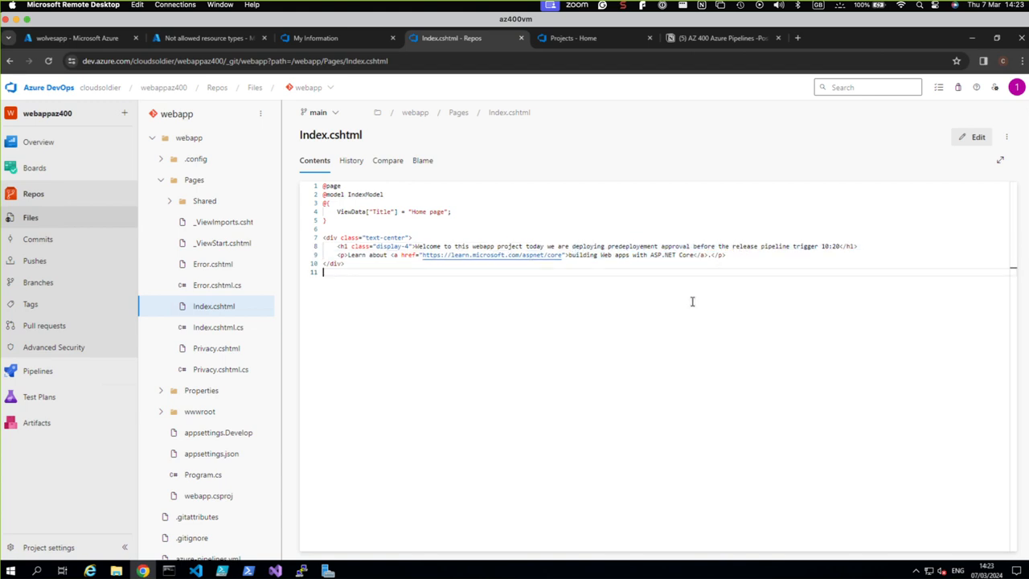
left_click(618, 246)
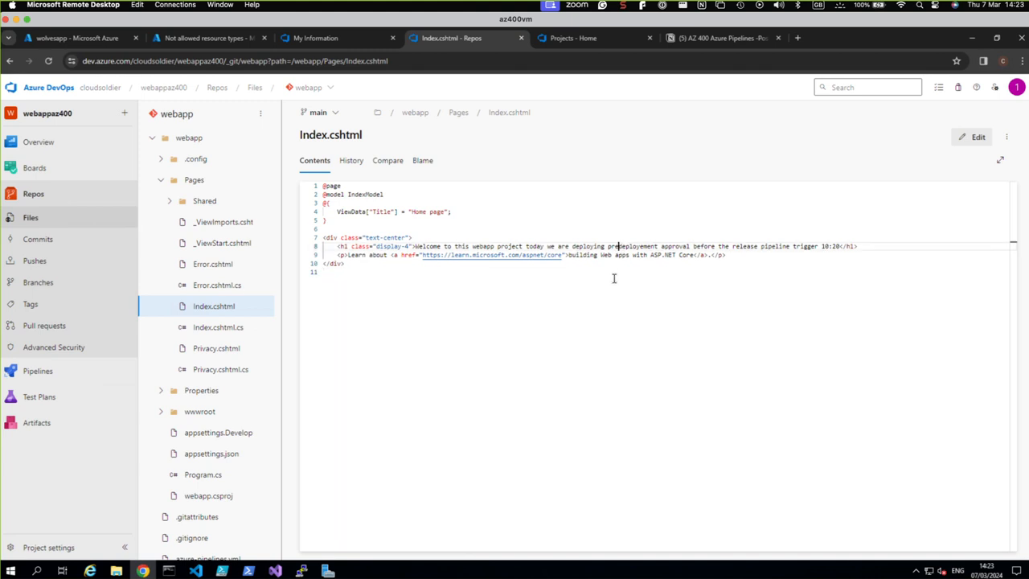
key("BackSpace")
key("BackSpace")
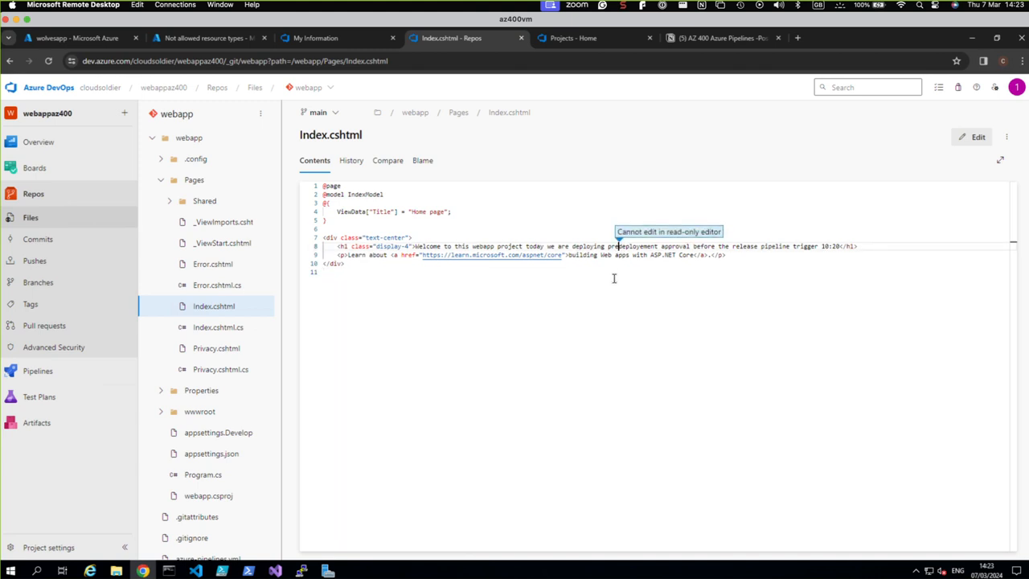
Step: Start editing Index.cshtml and change "predeployement" to "postdeployement" in the h1 heading
left_click(976, 143)
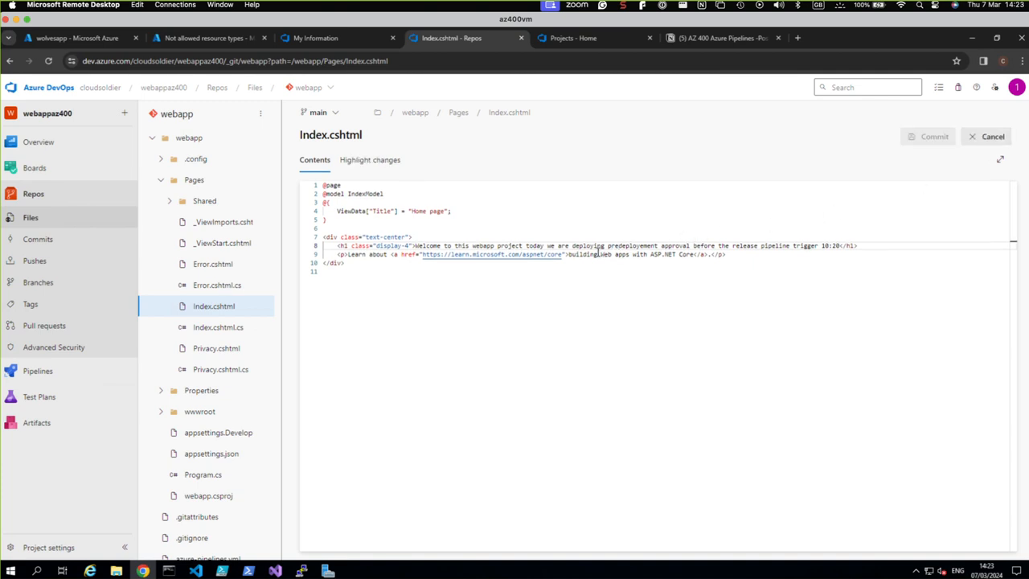
key("BackSpace")
key("BackSpace")
key("BackSpace")
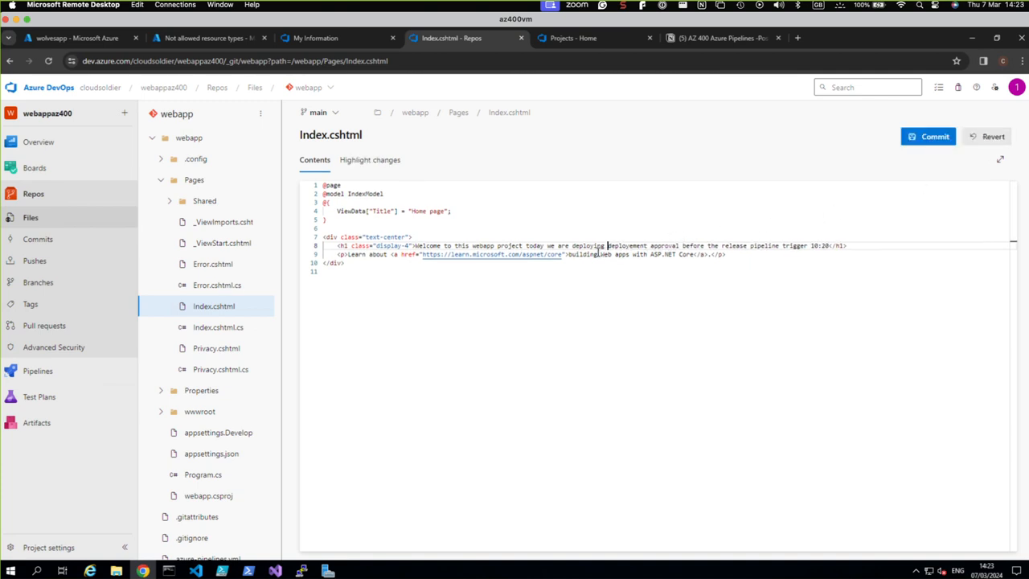
type("post")
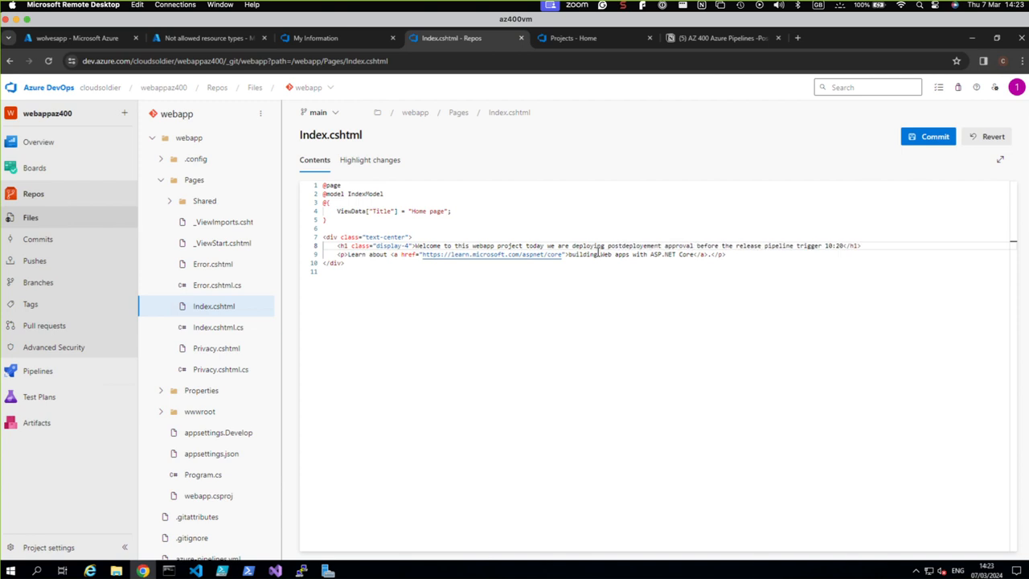
Step: Replace "approval" with "Gate" after "postdeployement" in the Index.cshtml heading
left_click(695, 245)
key("BackSpace")
key("BackSpace")
key("BackSpace")
key("BackSpace")
key("BackSpace")
key("BackSpace")
key("BackSpace")
key("BackSpace")
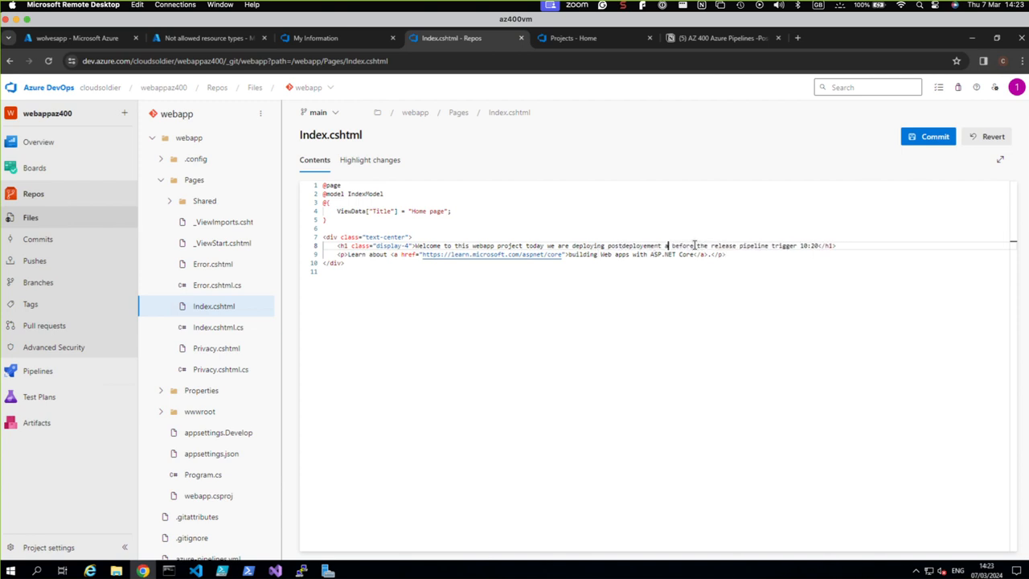
type("Gate")
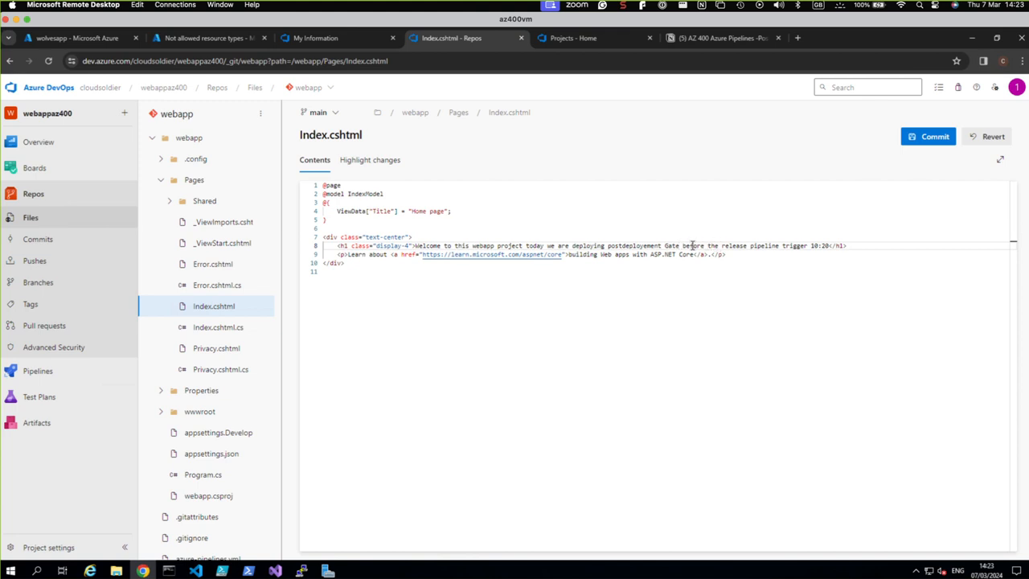
Step: Replace "before the release pipeline trigger" with "with a condition of Azure policy" in the heading, keeping the 10:20 at its end
key("Delete")
key("Delete")
key("Delete")
key("Delete")
key("Delete")
key("Delete")
key("Delete")
key("Delete")
key("Delete")
key("Delete")
key("Delete")
key("Delete")
key("Delete")
key("Delete")
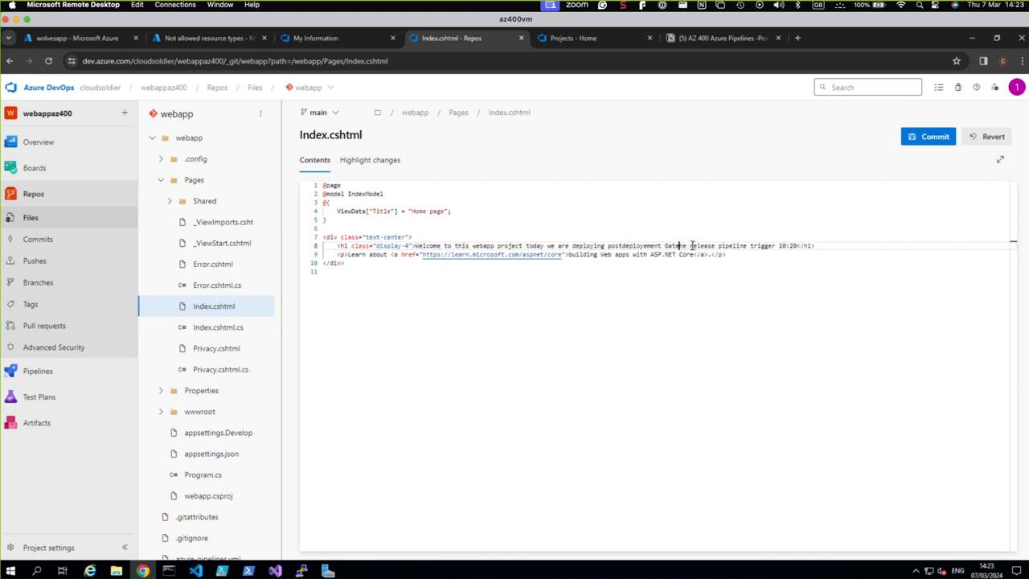
key("Delete")
key("Delete")
key("Delete")
key("Delete")
key("Delete")
key("Delete")
key("Delete")
key("Delete")
key("Delete")
key("Delete")
key("Delete")
key("Delete")
key("Delete")
key("Delete")
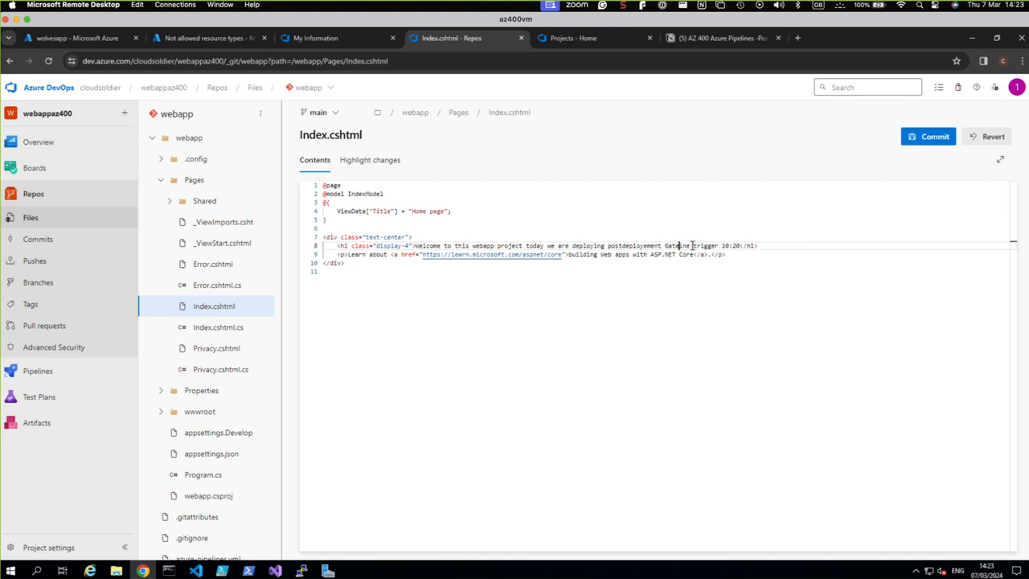
key("Delete")
key("Delete")
key("Delete")
key("Delete")
key("Delete")
key("Delete")
key("Delete")
key("Delete")
key("Delete")
key("Delete")
key("Delete")
type("with a")
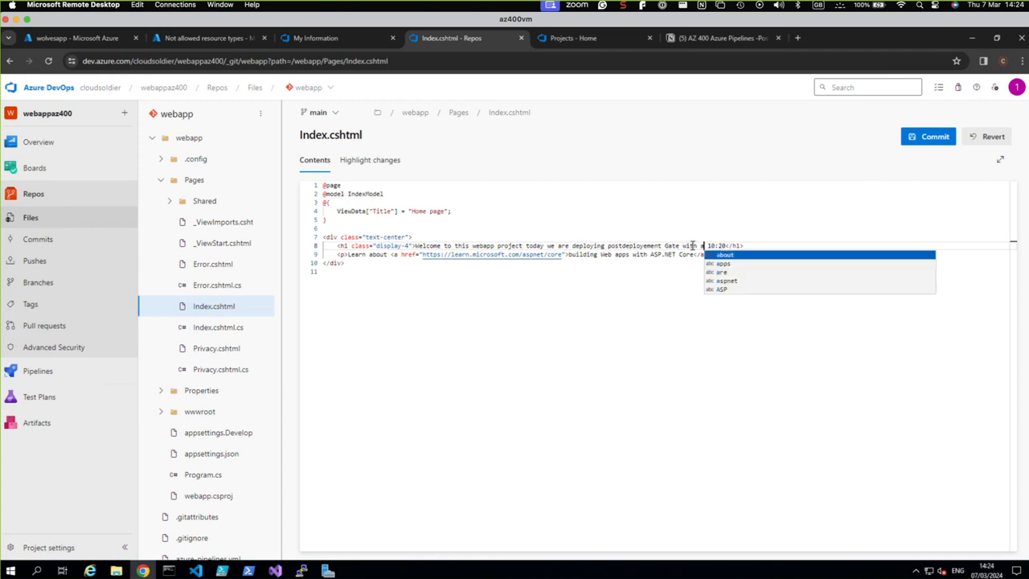
type(" conditi ")
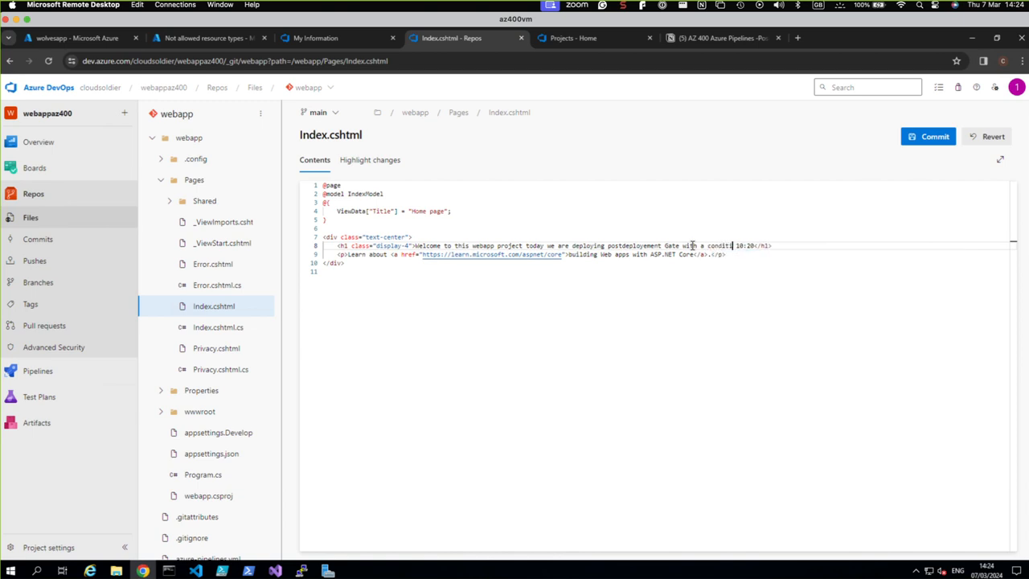
type("on of Azure policy an dt")
key("BackSpace")
key("BackSpace")
key("BackSpace")
key("BackSpace")
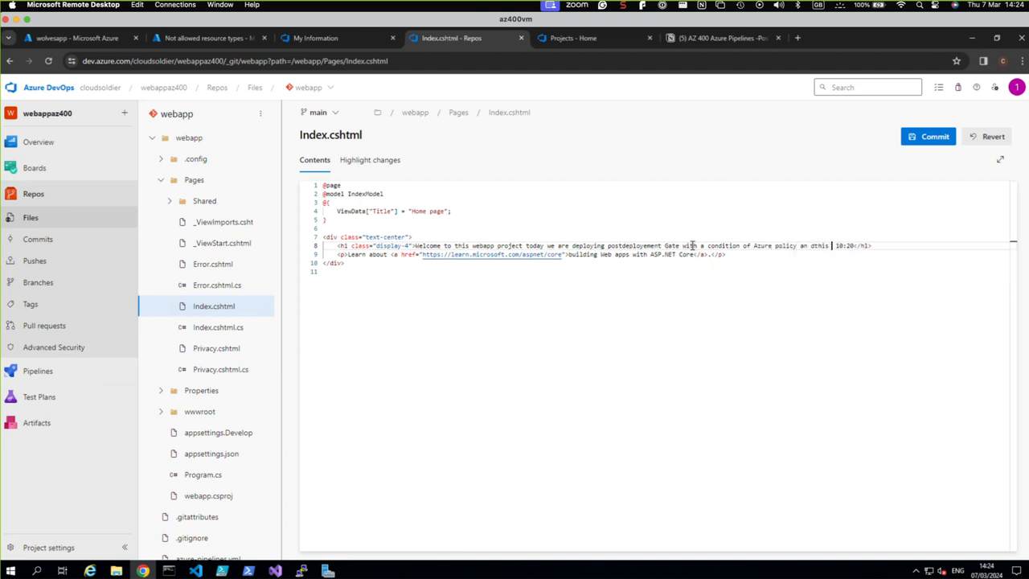
Step: Extend the heading with "and this policy makes sure that there is no storage account" and commit Index.cshtml to the main branch
type("d this po")
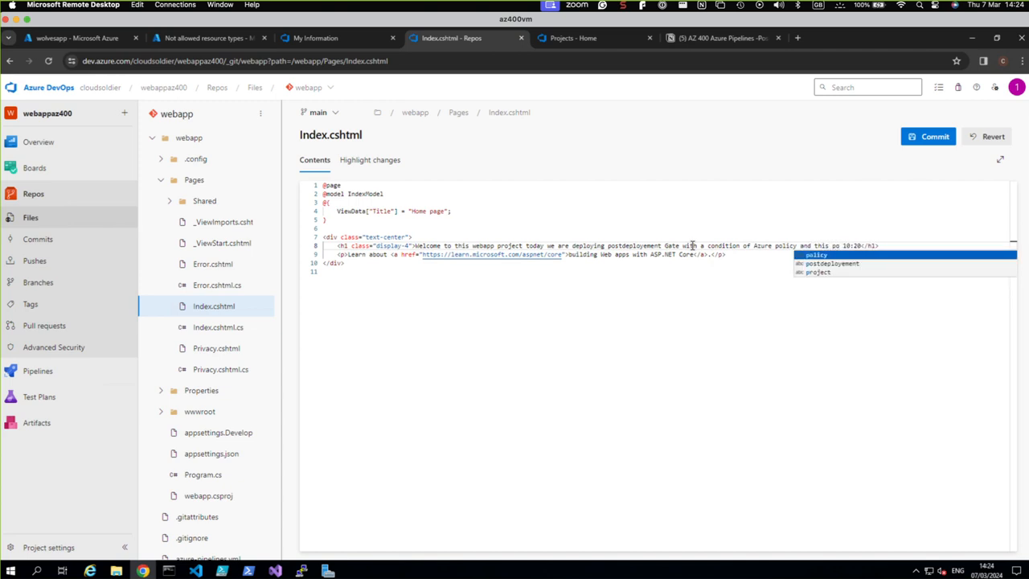
type("licy make")
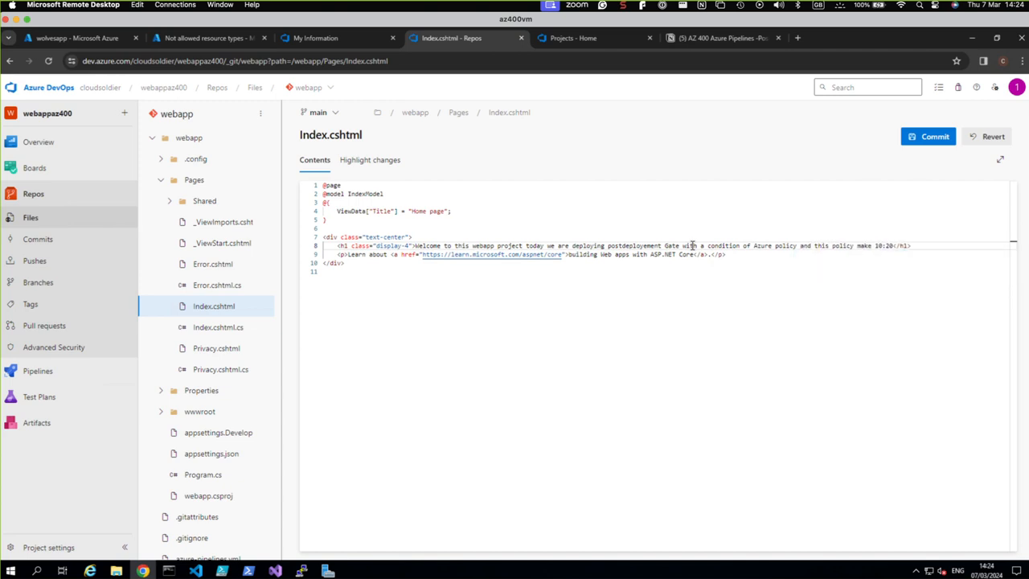
type("s sure ther")
key("BackSpace")
key("BackSpace")
key("BackSpace")
key("BackSpace")
type("that there is no st")
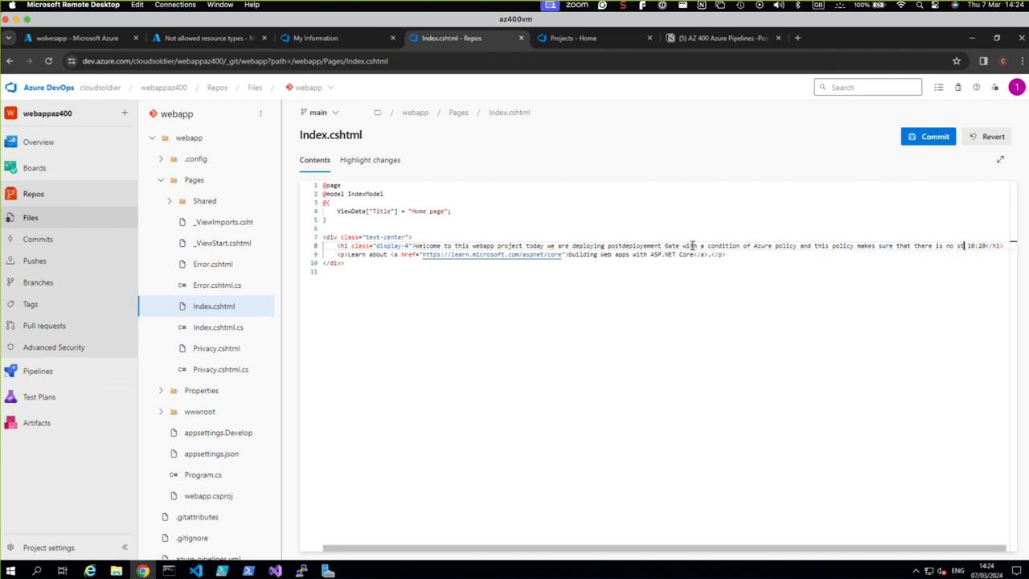
type("orage acc")
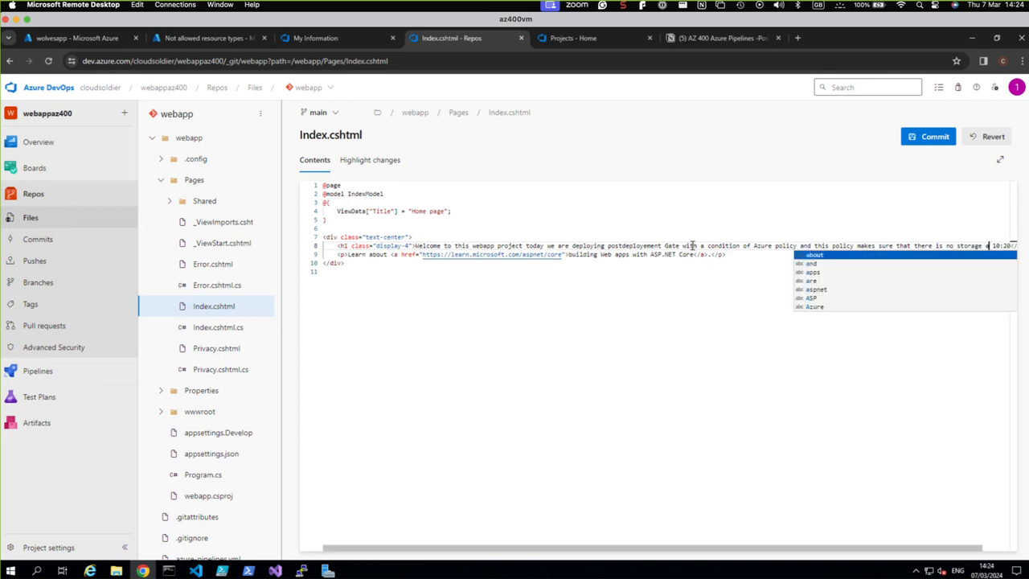
type("ount")
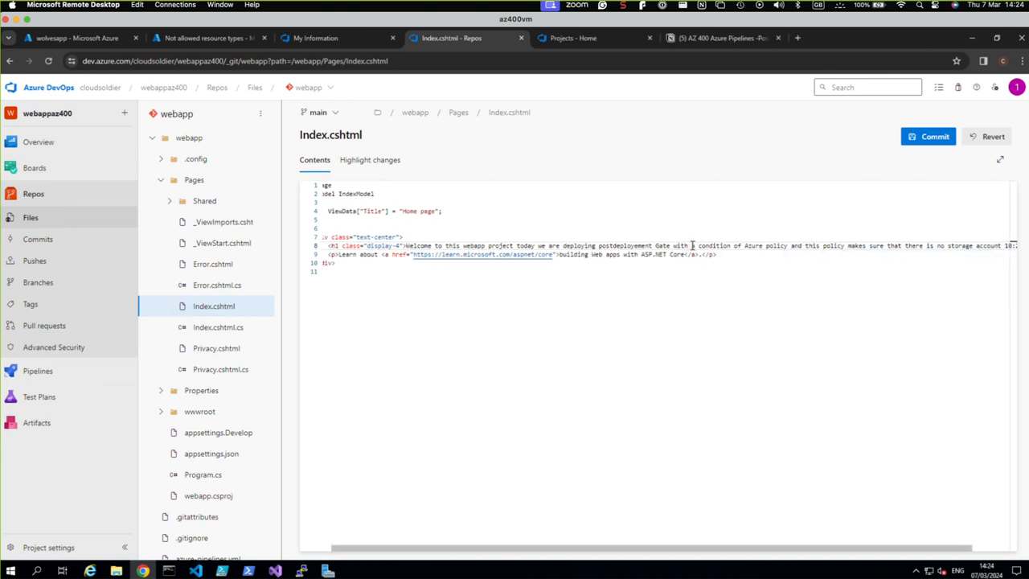
left_click(917, 145)
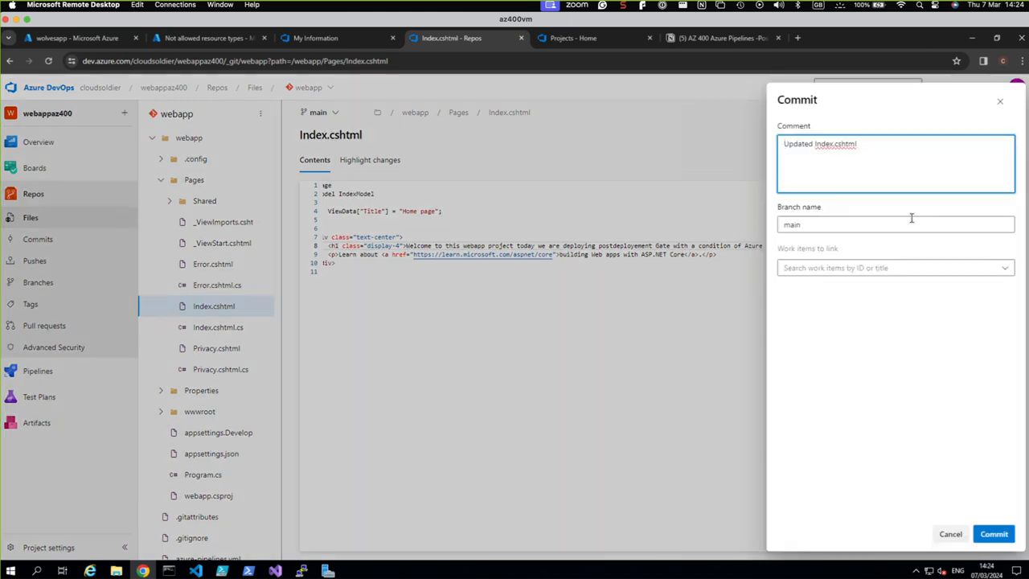
left_click(990, 542)
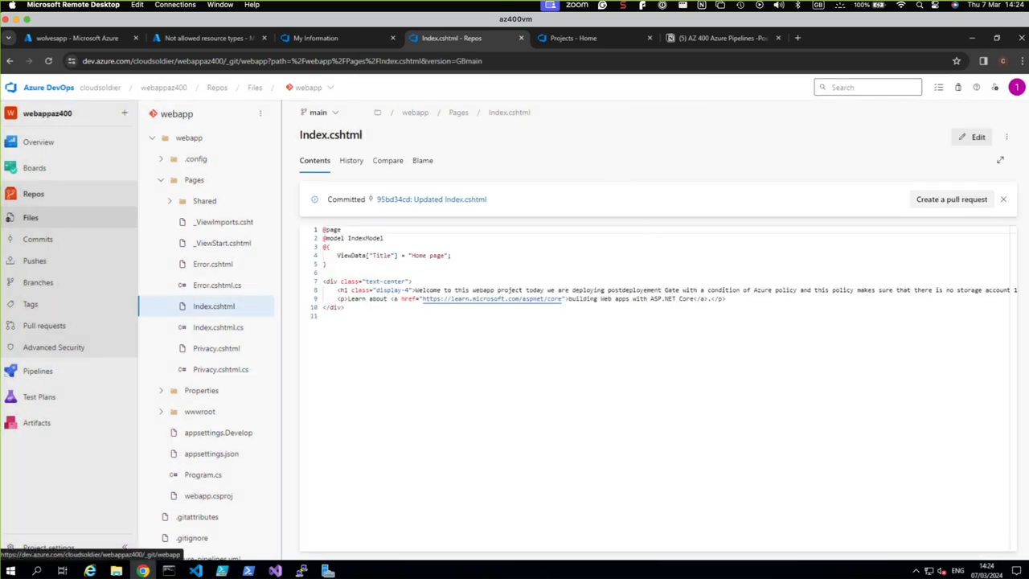
Step: Open the webapp pipeline's run #20240307.1 and follow its job's build log
mouse_move(40, 370)
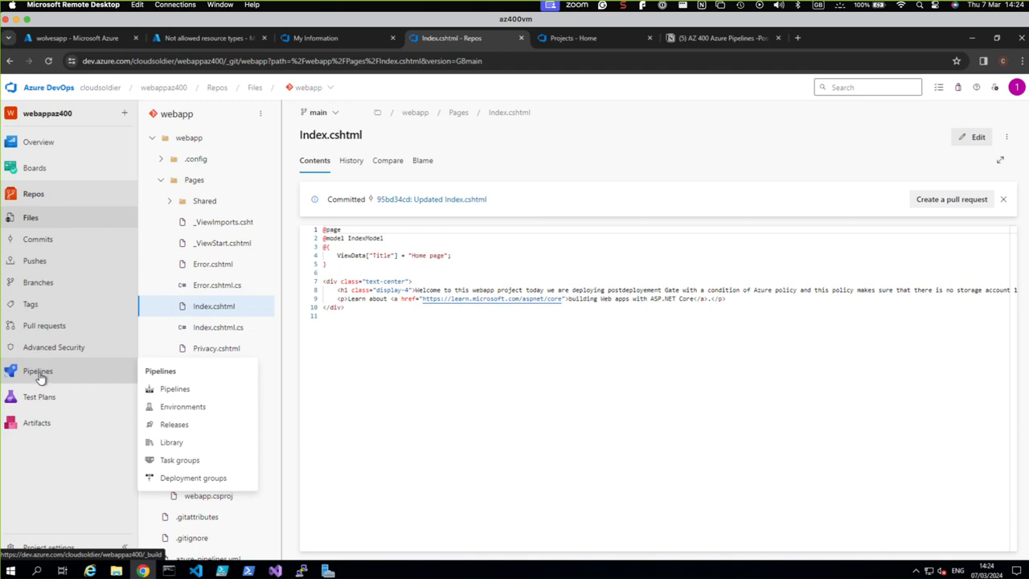
left_click(38, 372)
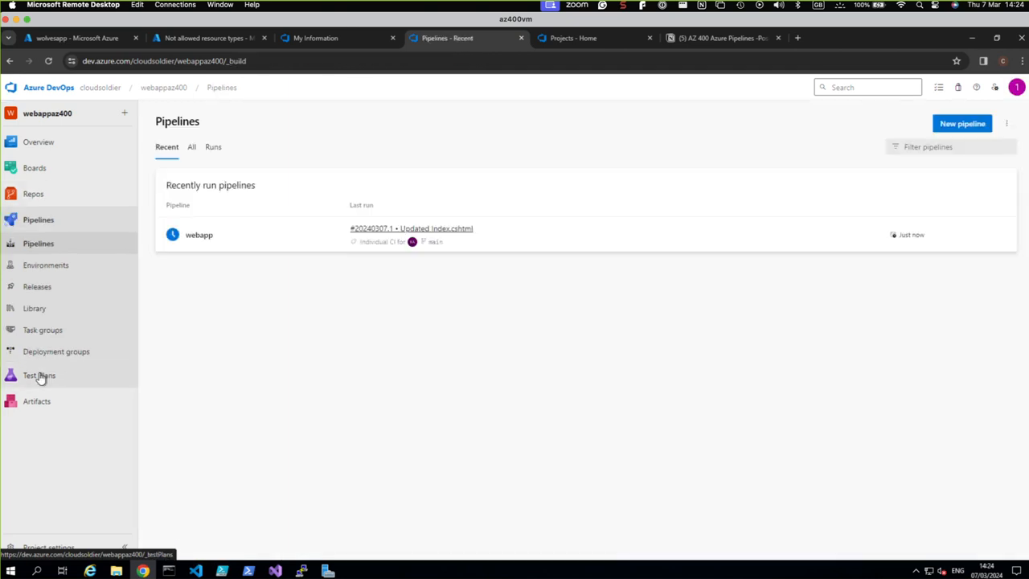
left_click(196, 239)
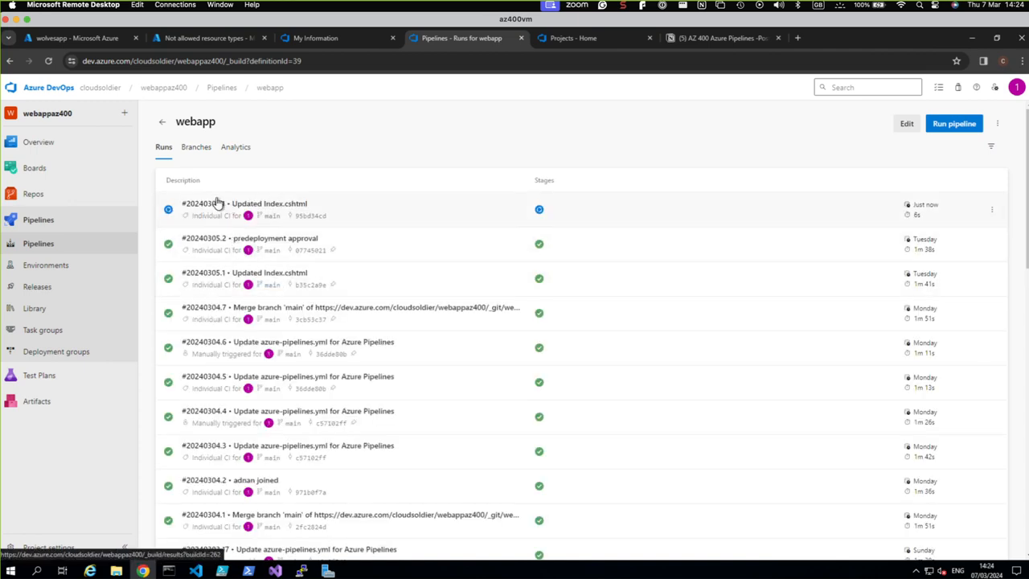
left_click(221, 208)
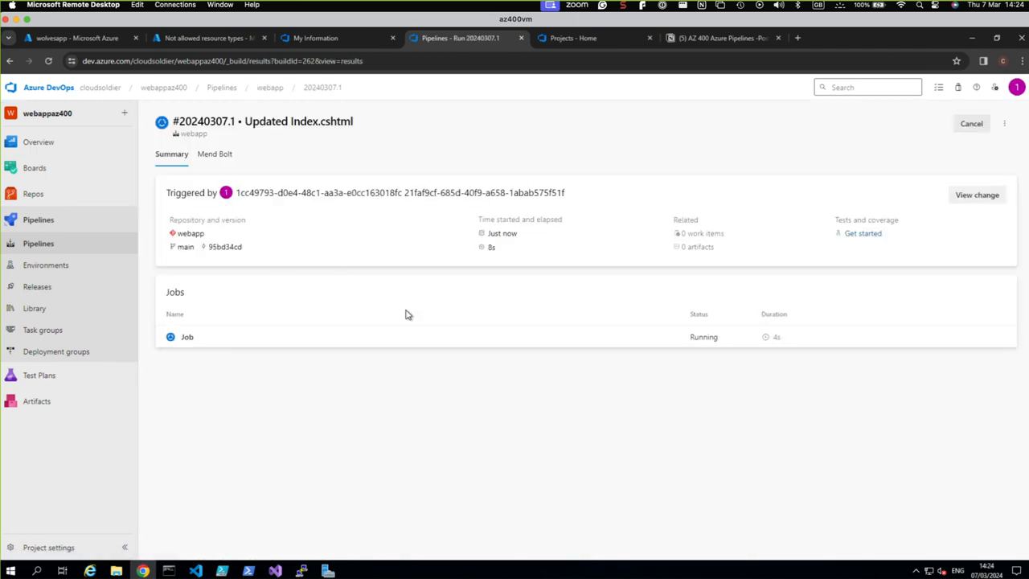
left_click(191, 344)
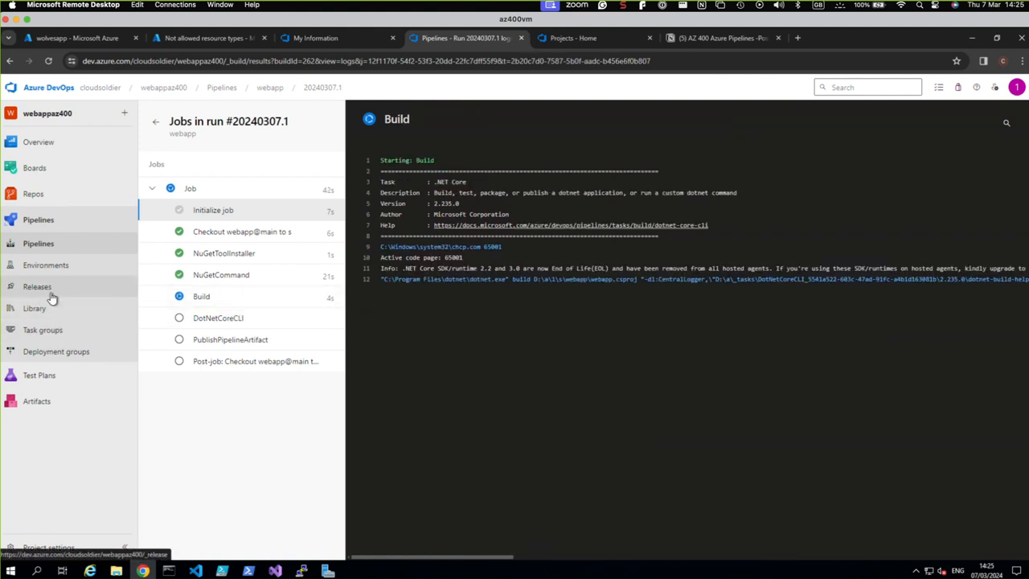
Step: Check the webapp-deployment releases list and open Release-20
left_click(41, 292)
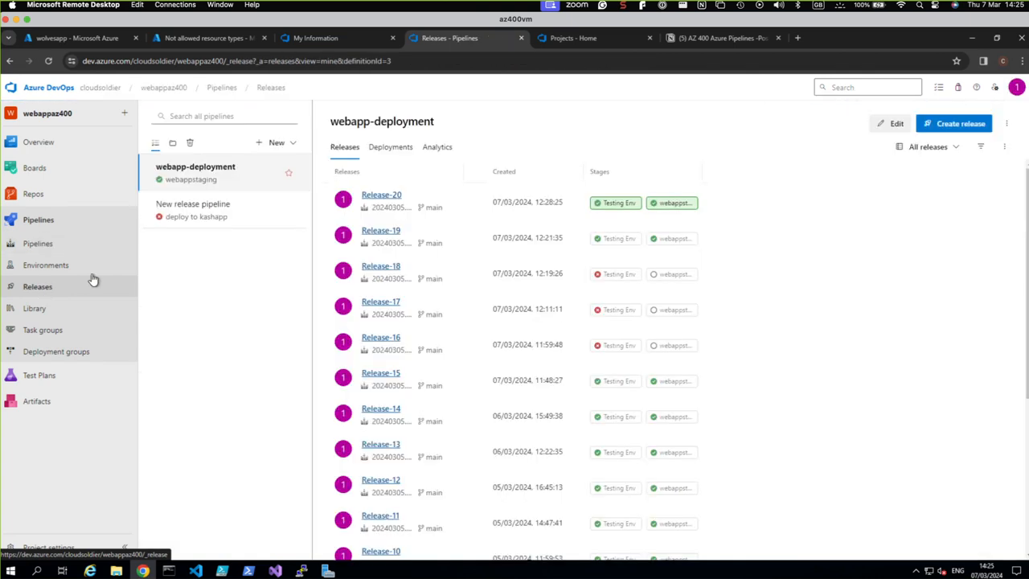
left_click(394, 201)
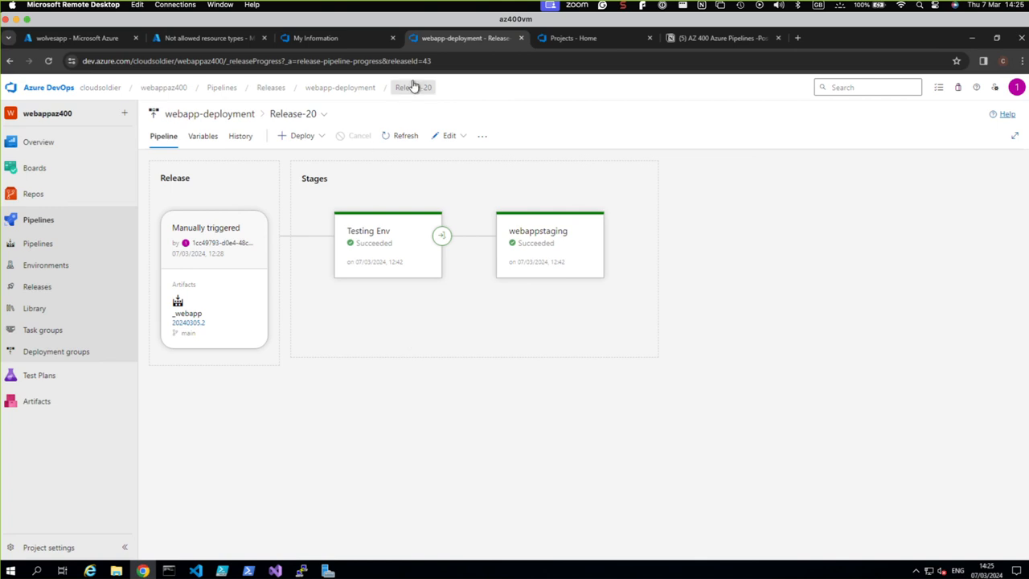
Step: Close the My Information browser tab and duplicate the tab showing Release-20
left_click(341, 37)
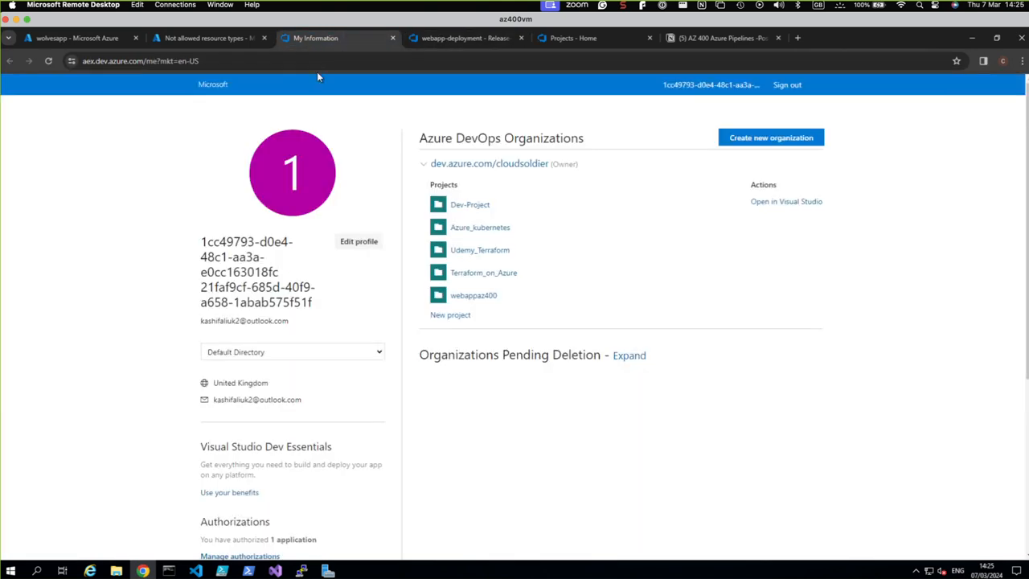
left_click(392, 37)
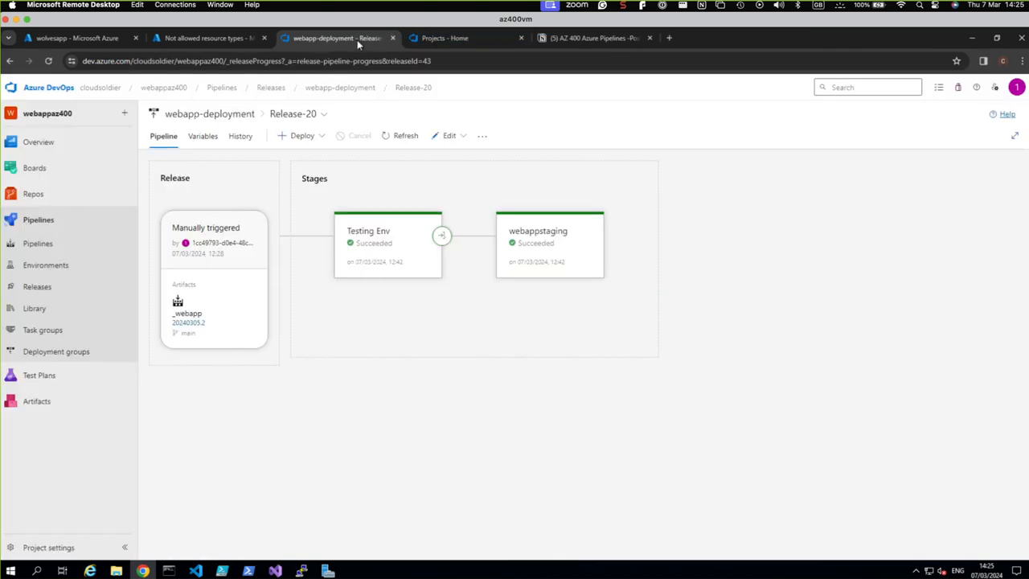
right_click(357, 40)
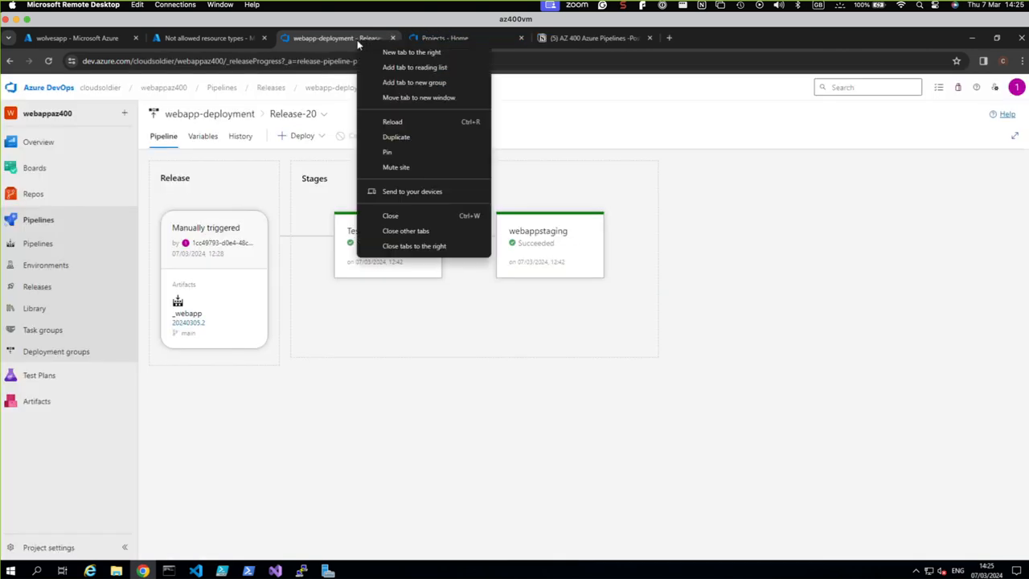
left_click(393, 137)
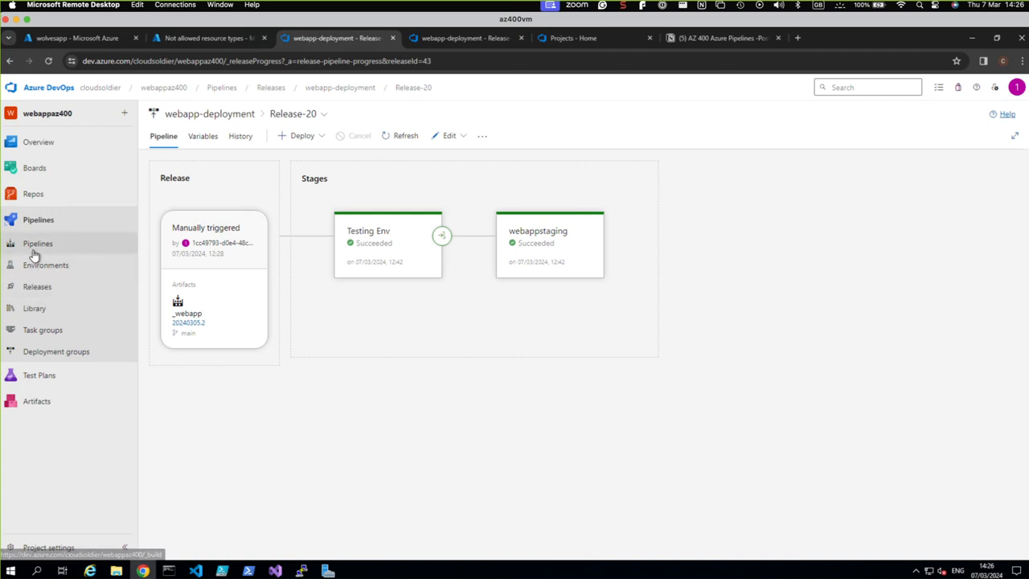
Step: Reopen the webapp pipeline's run #20240307.1 in one of the two release tabs and check its job progress
left_click(41, 221)
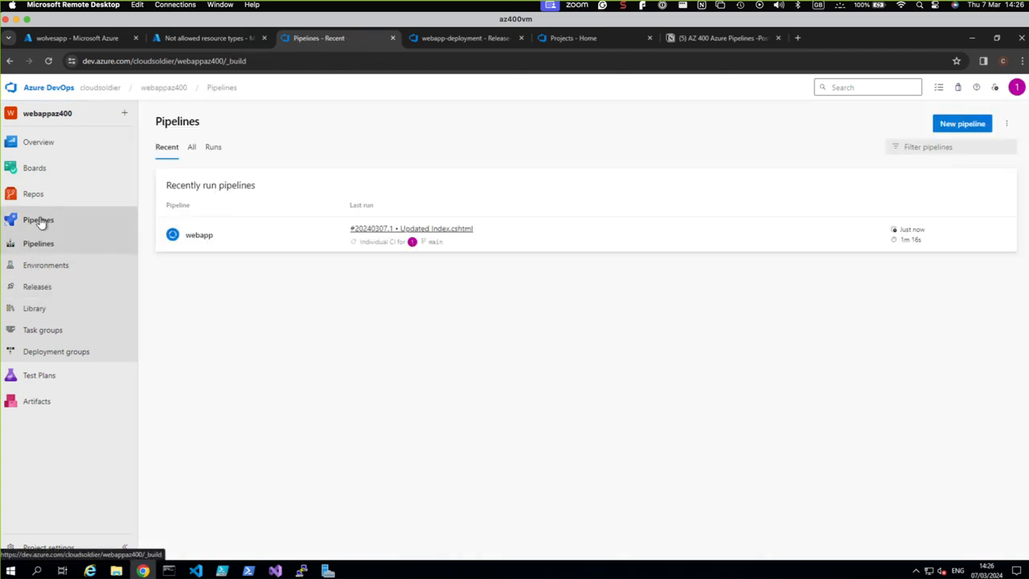
left_click(200, 244)
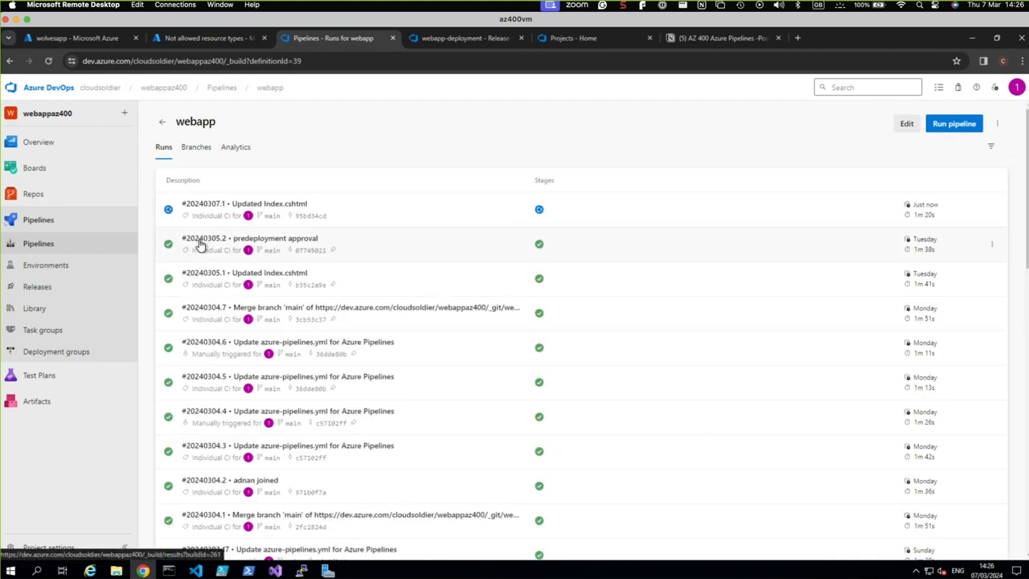
left_click(201, 208)
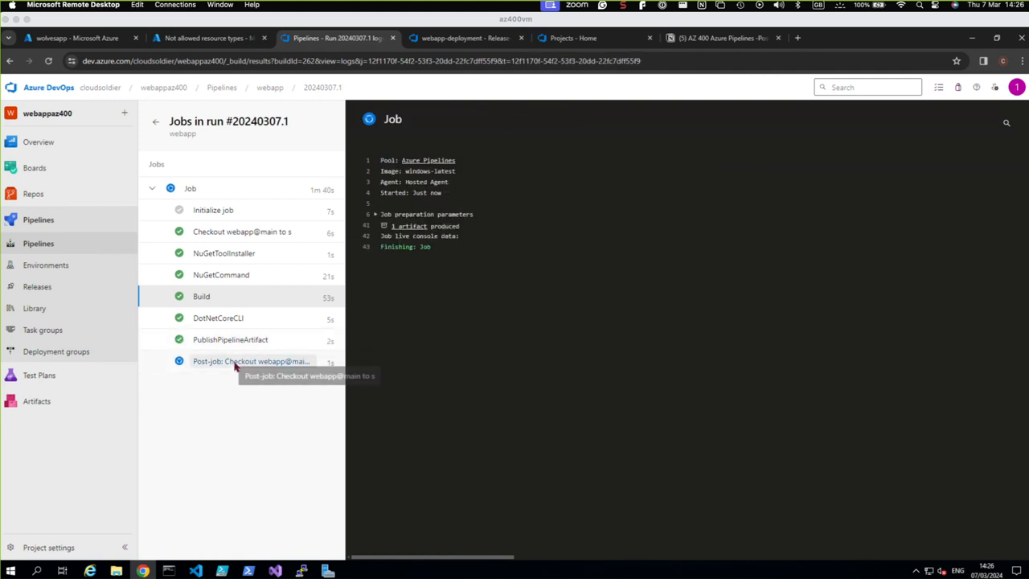
Step: Return to the tab showing Release-20, refresh it, and open Release-21 from the releases list to check its stages
left_click(419, 38)
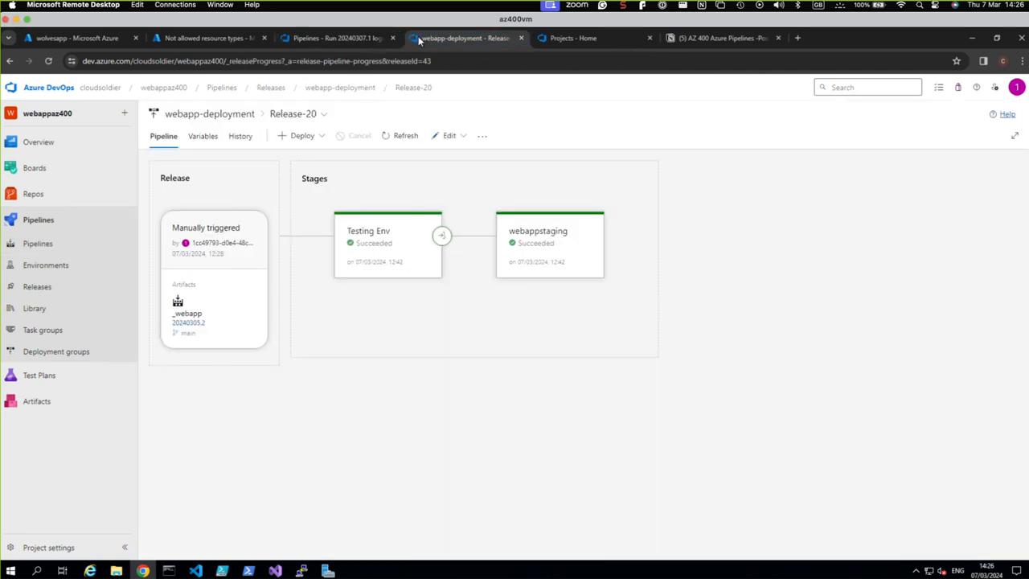
left_click(401, 138)
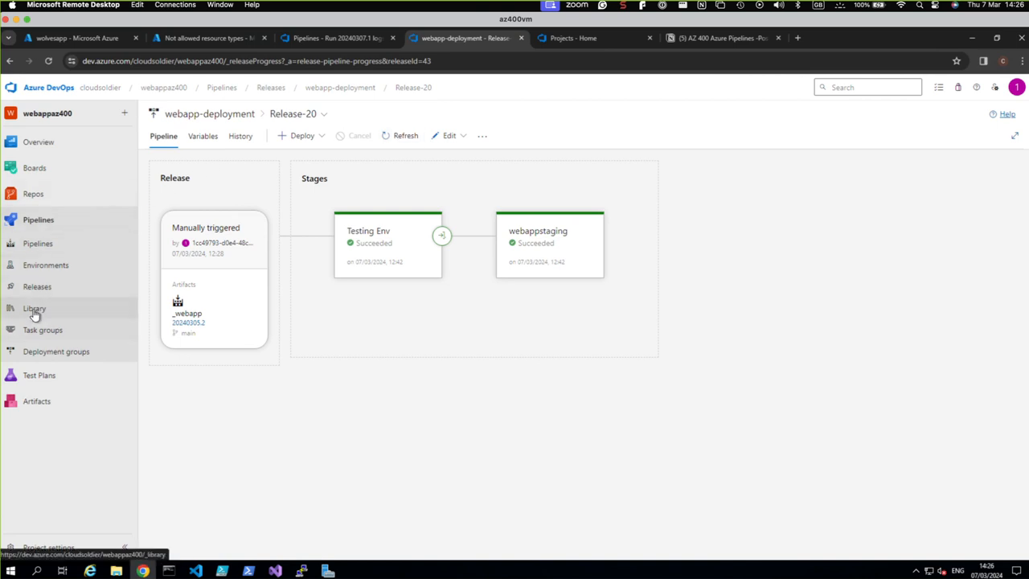
left_click(36, 289)
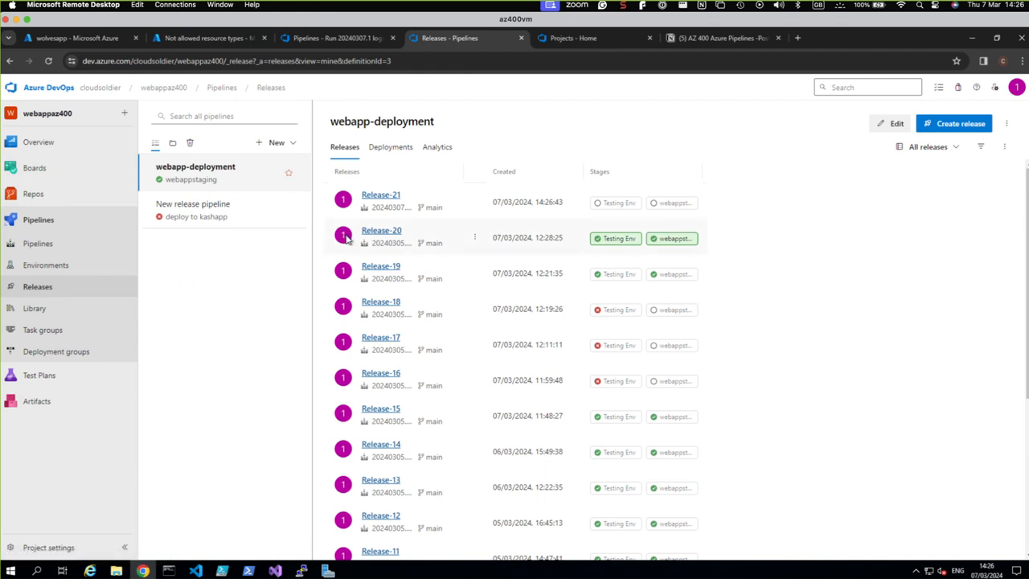
left_click(384, 197)
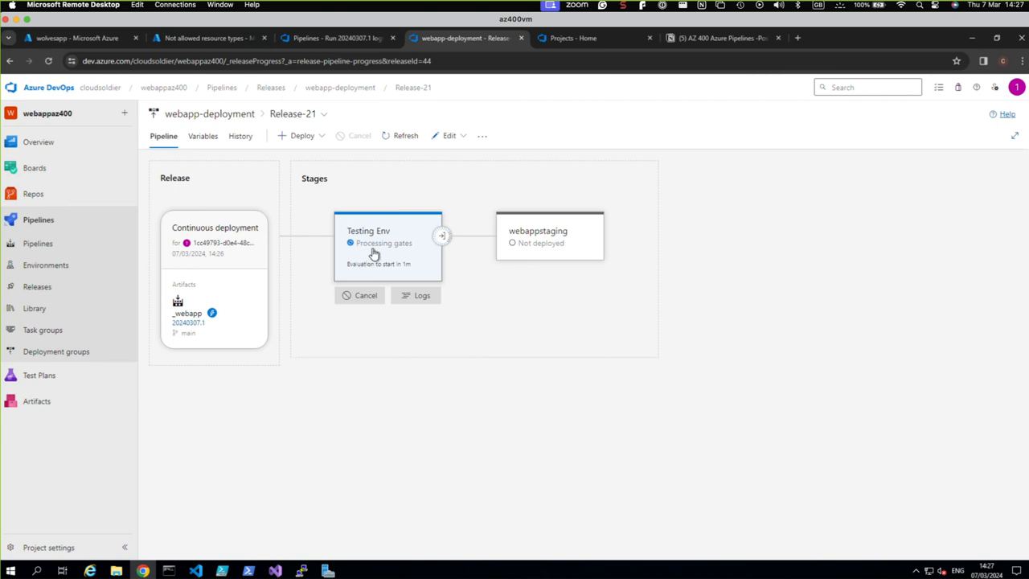
Step: Open the Testing Env post-deployment gates in Release-21 and check the Check Policy Compliance gate
left_click(442, 238)
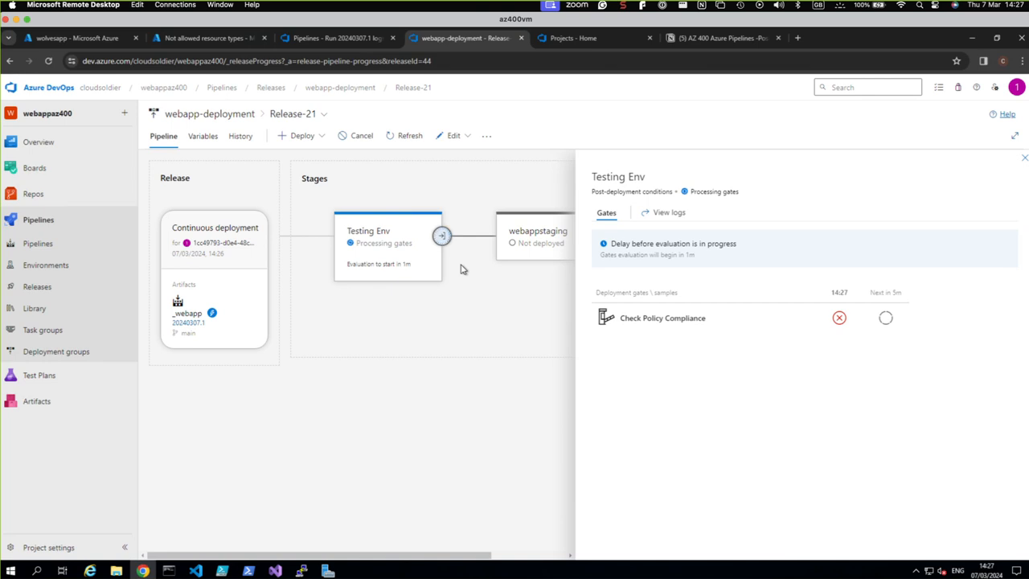
mouse_move(417, 279)
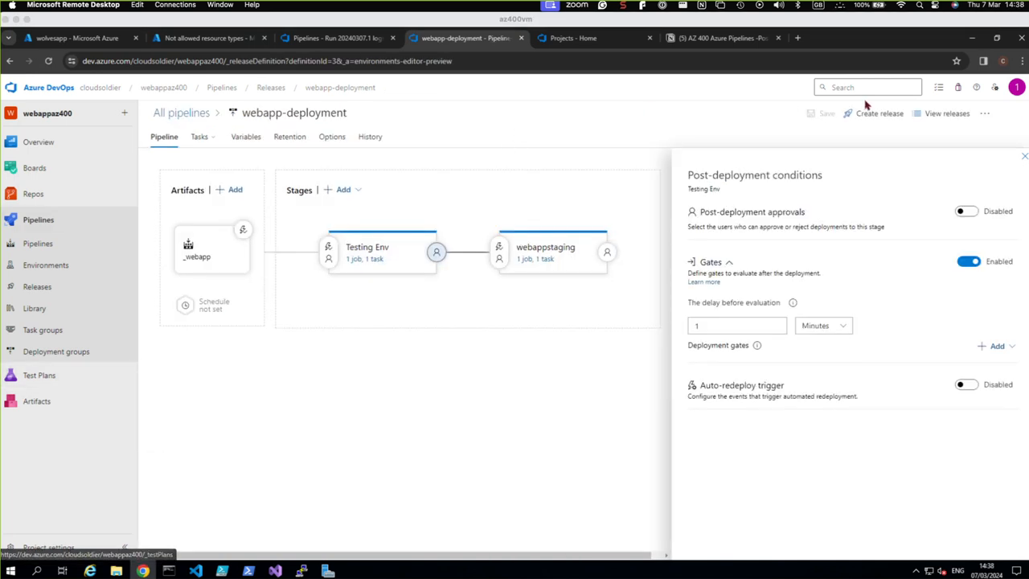
Step: Create a new webapp-deployment release using _webapp version 20240307.1 and open the created release
left_click(877, 114)
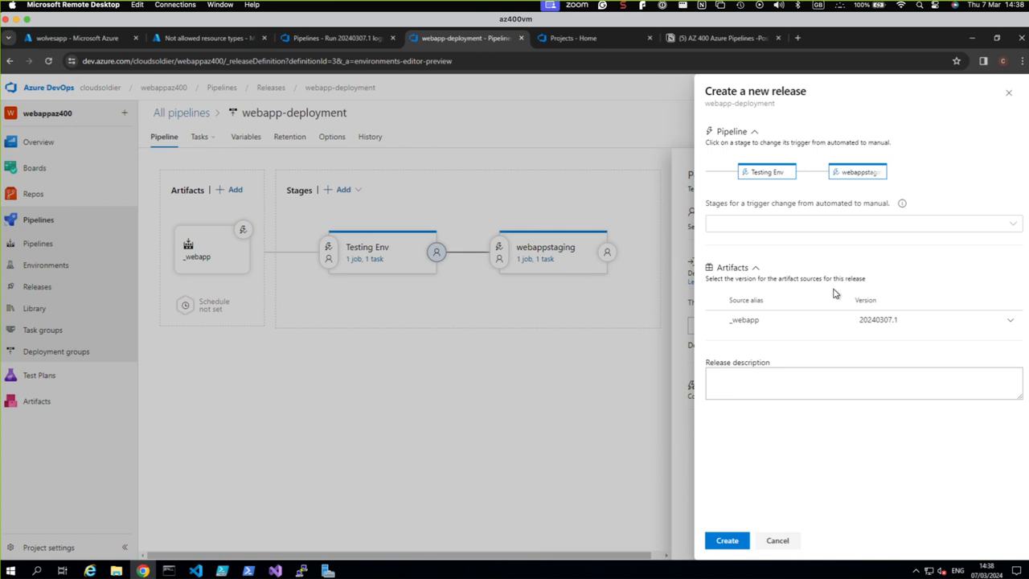
left_click(730, 544)
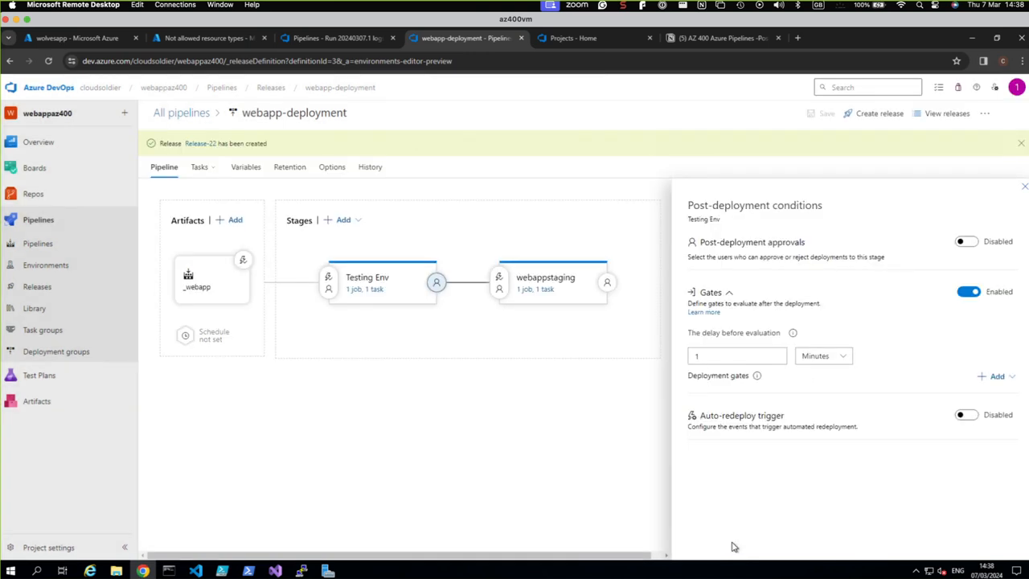
left_click(198, 145)
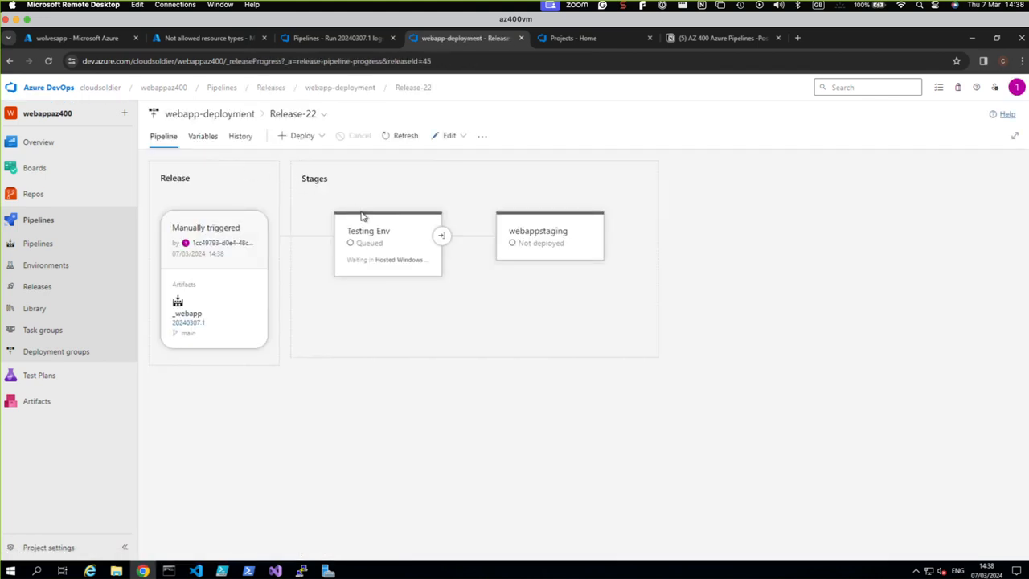
Step: Follow the Testing Env deployment of Release-22, inspect its post-deployment gates, and check the progress of webappstaging
mouse_move(375, 252)
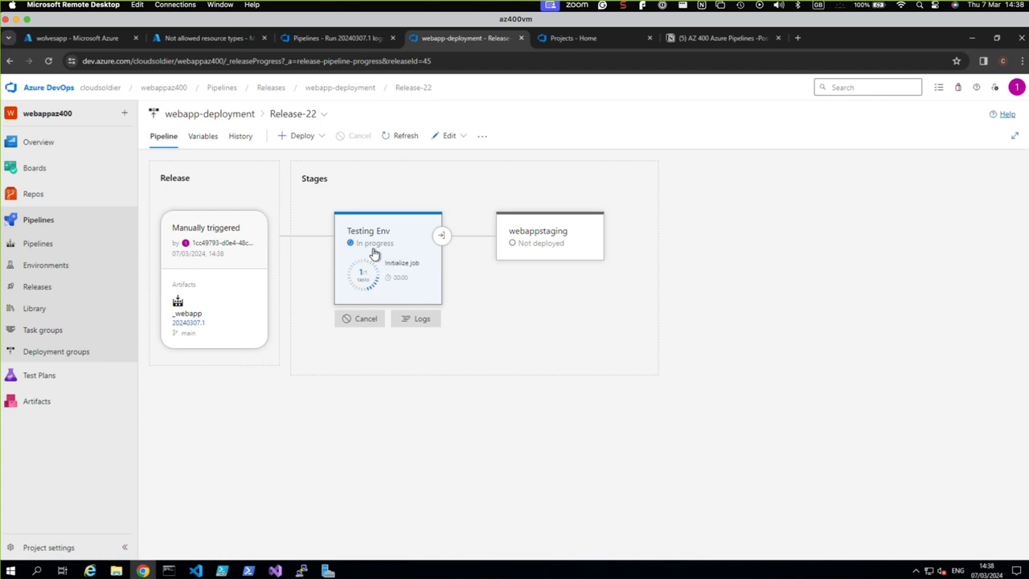
mouse_move(33, 194)
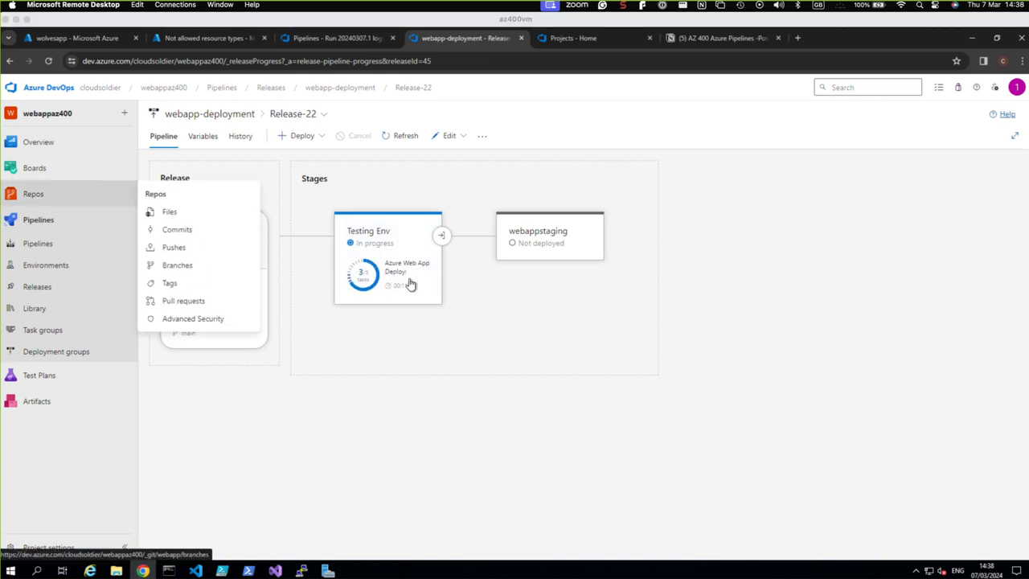
mouse_move(443, 326)
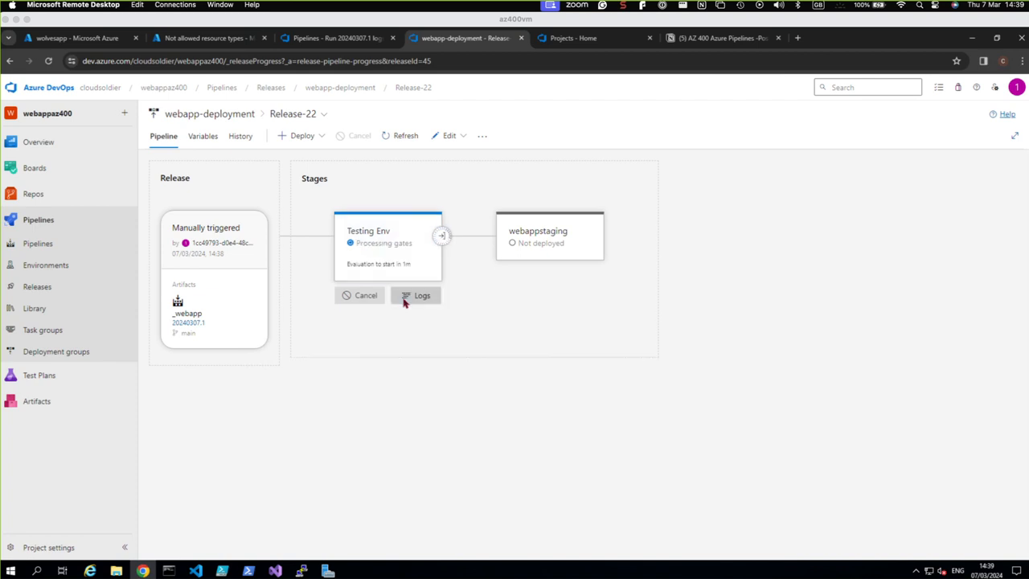
left_click(440, 237)
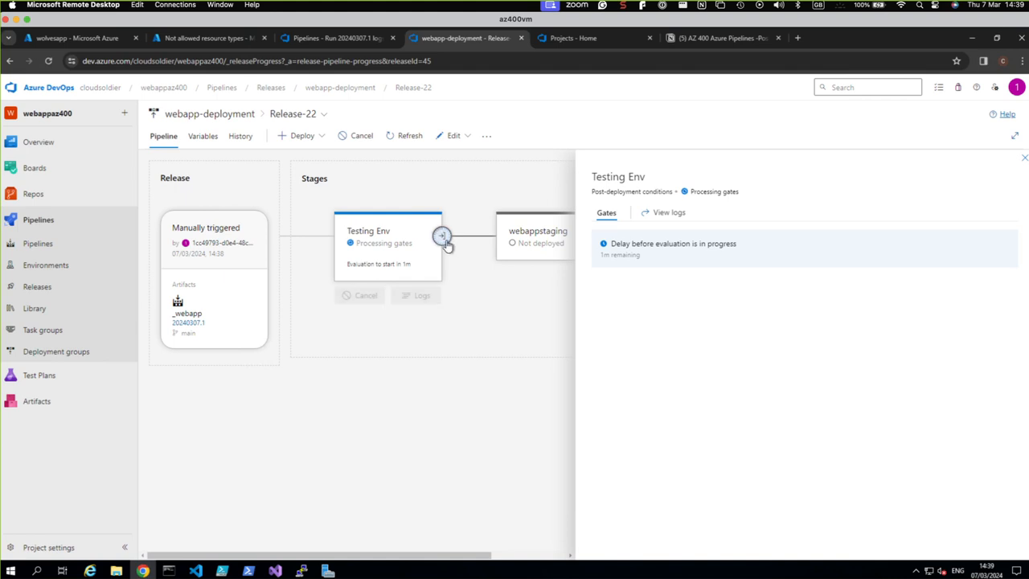
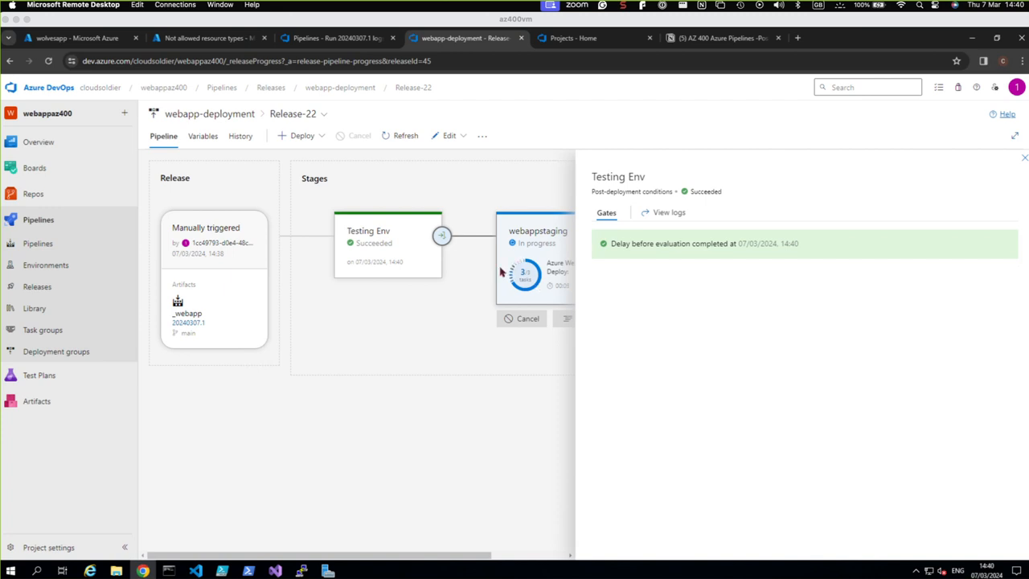
mouse_move(357, 246)
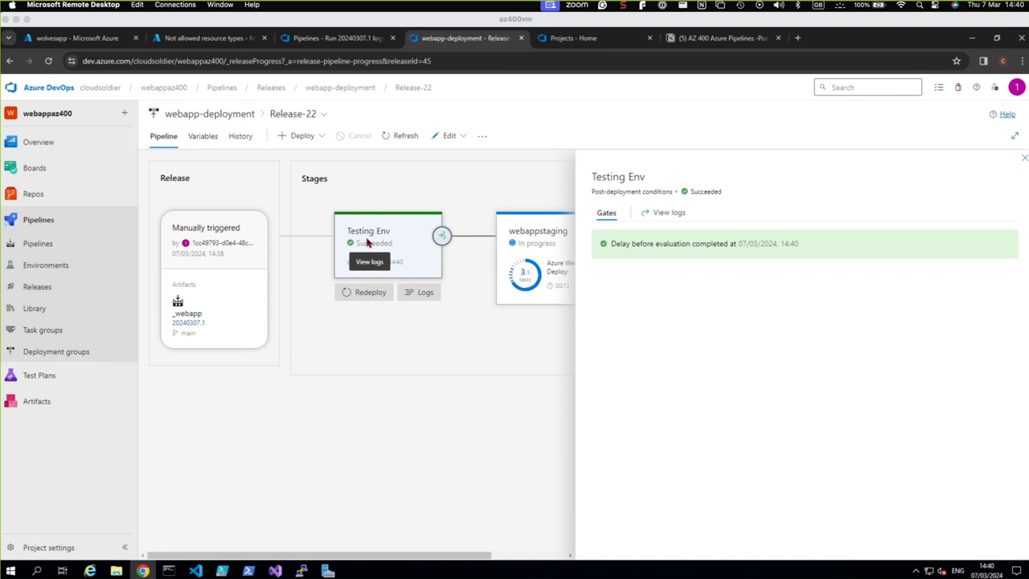
mouse_move(549, 257)
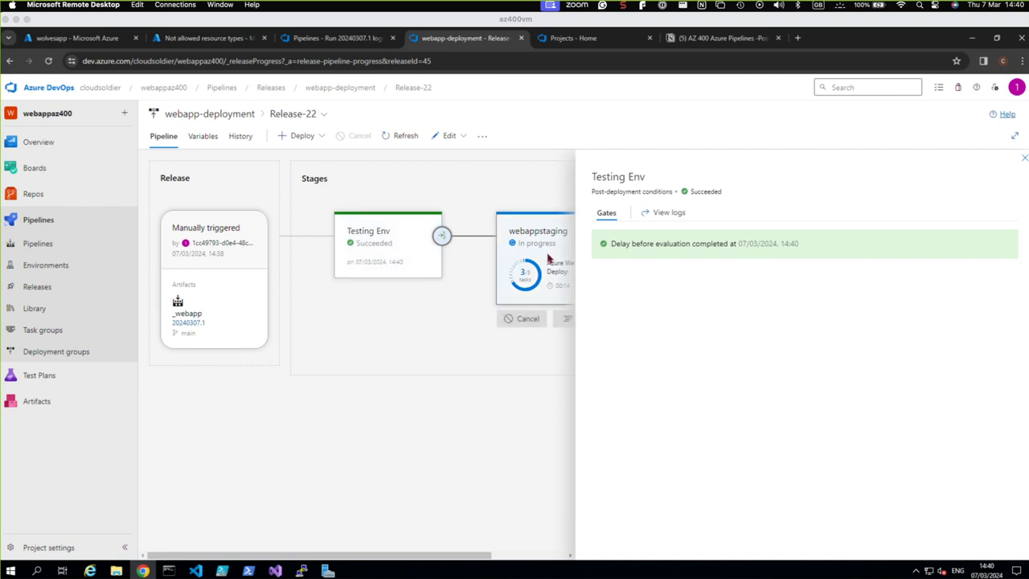
Step: View the webappstaging deployment logs and reopen Release-22 from the webapp-deployment releases list to check both stages
left_click(568, 320)
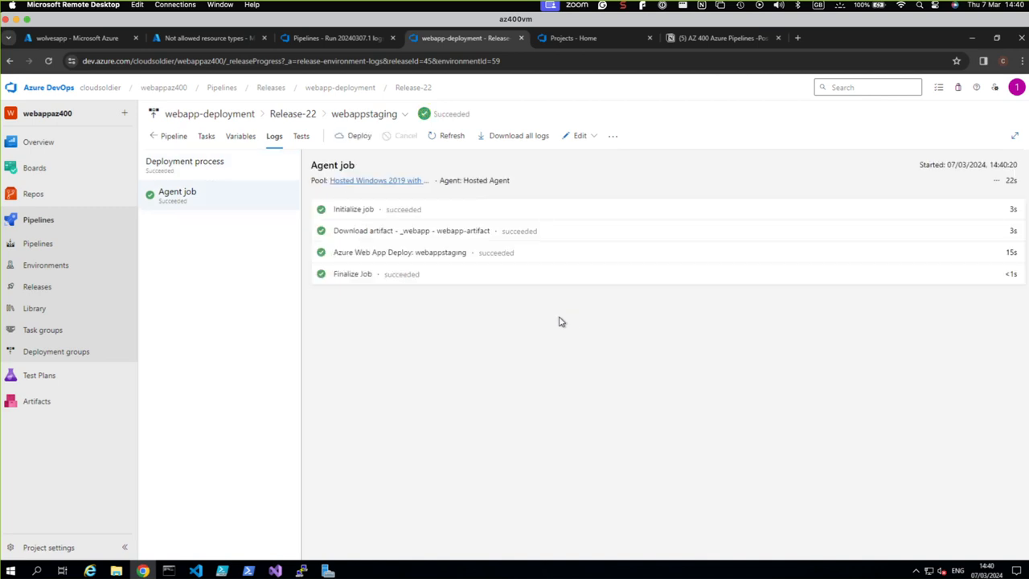
left_click(330, 91)
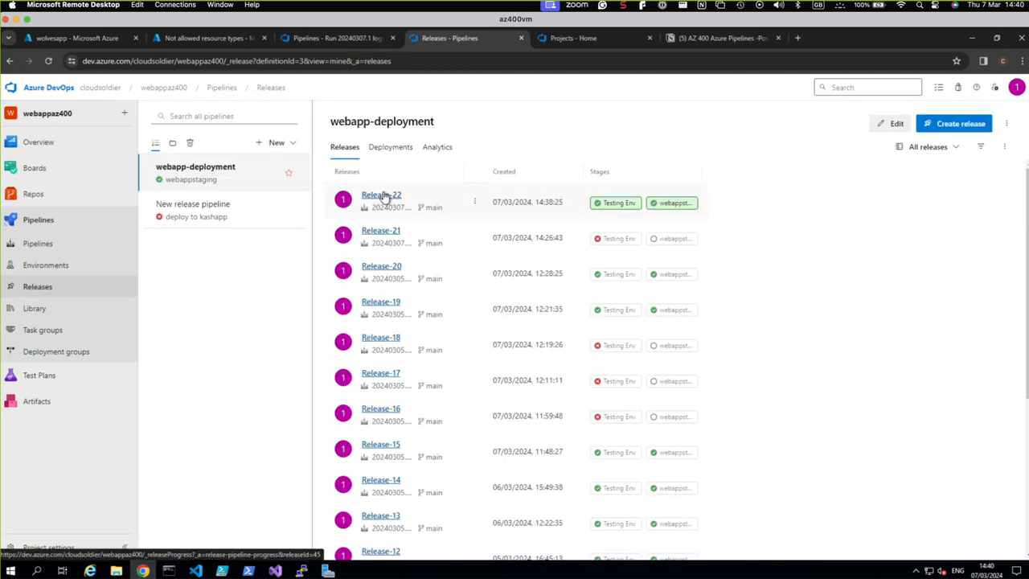
left_click(383, 196)
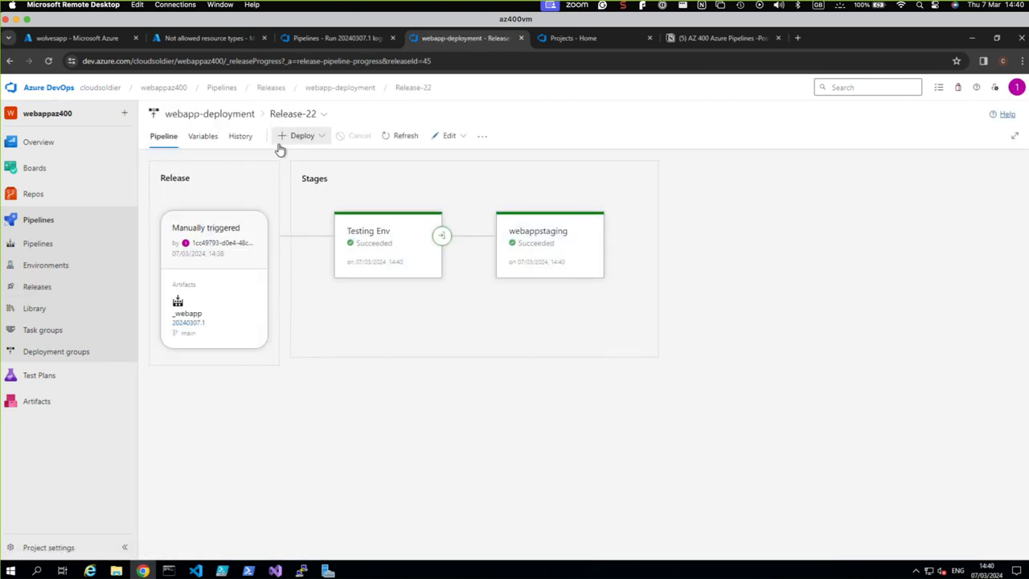
Step: Switch to the wolvesapp web app in the Azure portal, refresh its overview, and open its default domain site
left_click(63, 38)
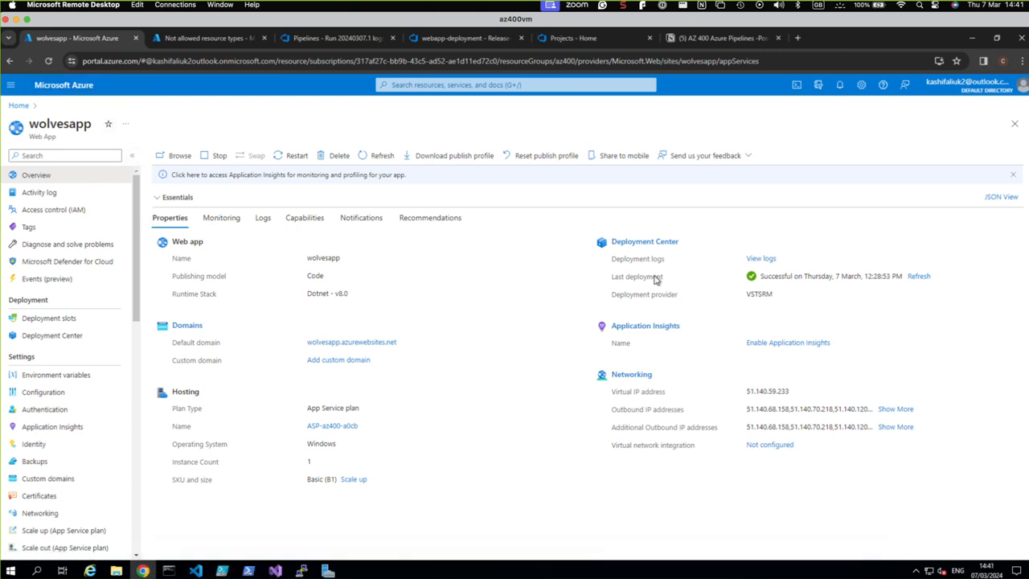
left_click(50, 61)
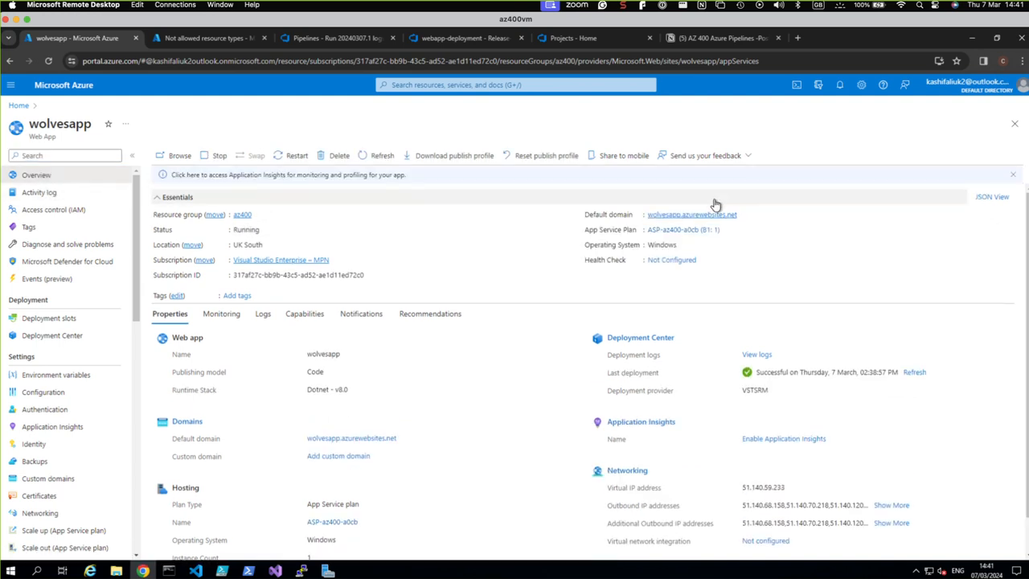
left_click(715, 215)
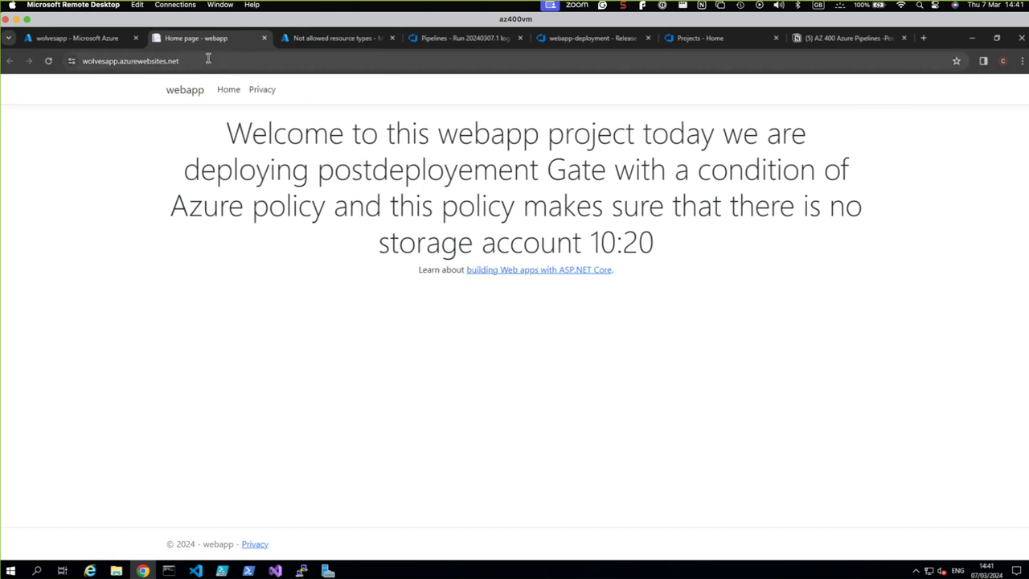
Step: Open the webappstaging web app from the Azure portal's recent resources, check its last deployment, and open its default domain site
left_click(99, 37)
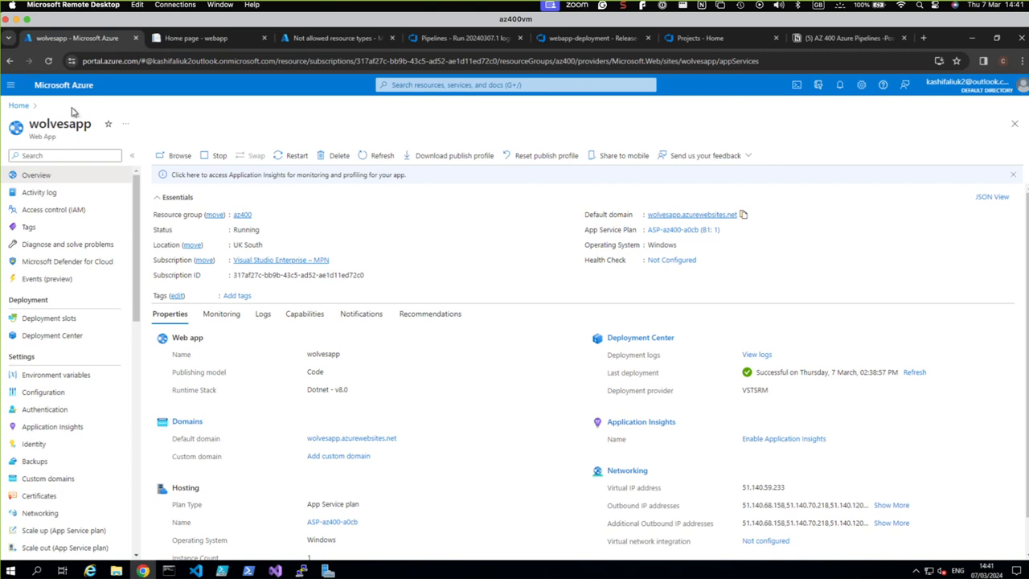
left_click(21, 104)
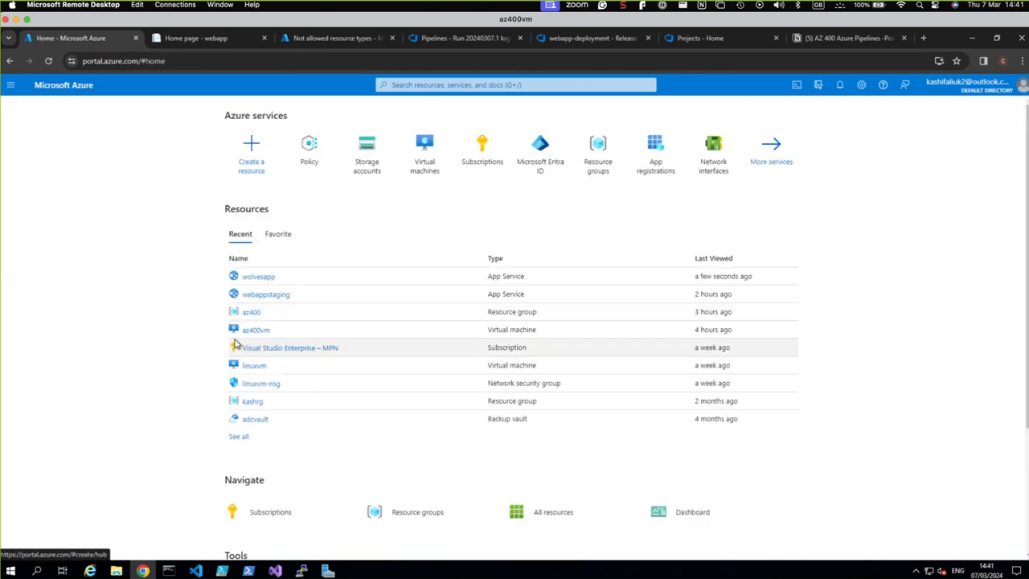
left_click(257, 294)
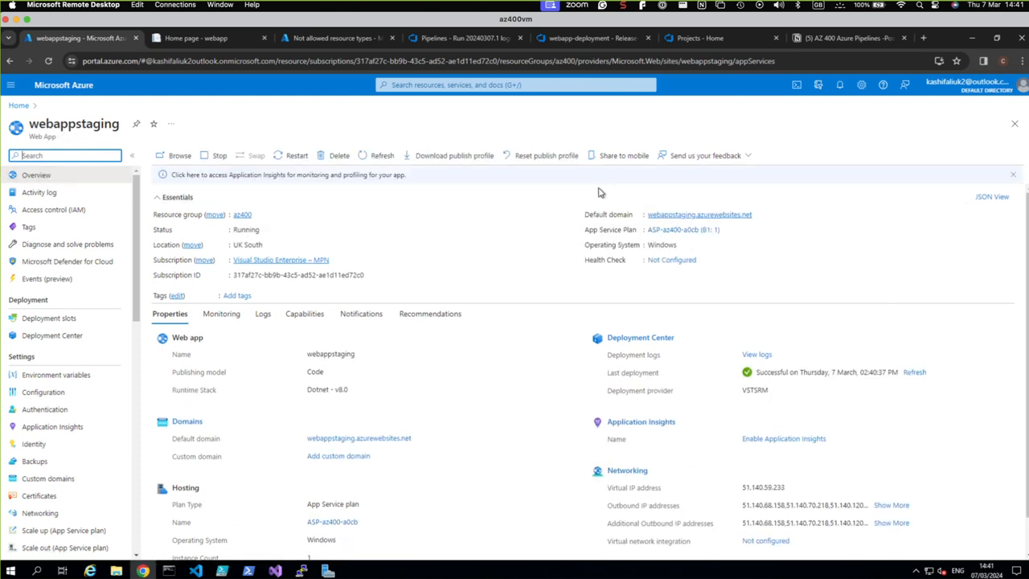
left_click(655, 214)
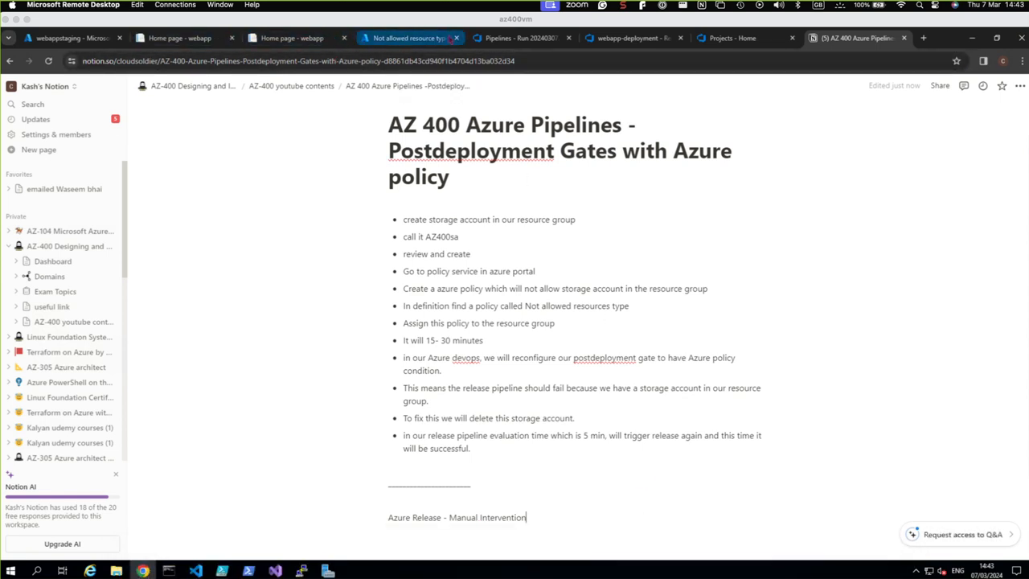
Step: Return to the Azure DevOps tab showing run #20240307.1, go to Release-22, and open its webapp-deployment release pipeline for editing
left_click(532, 39)
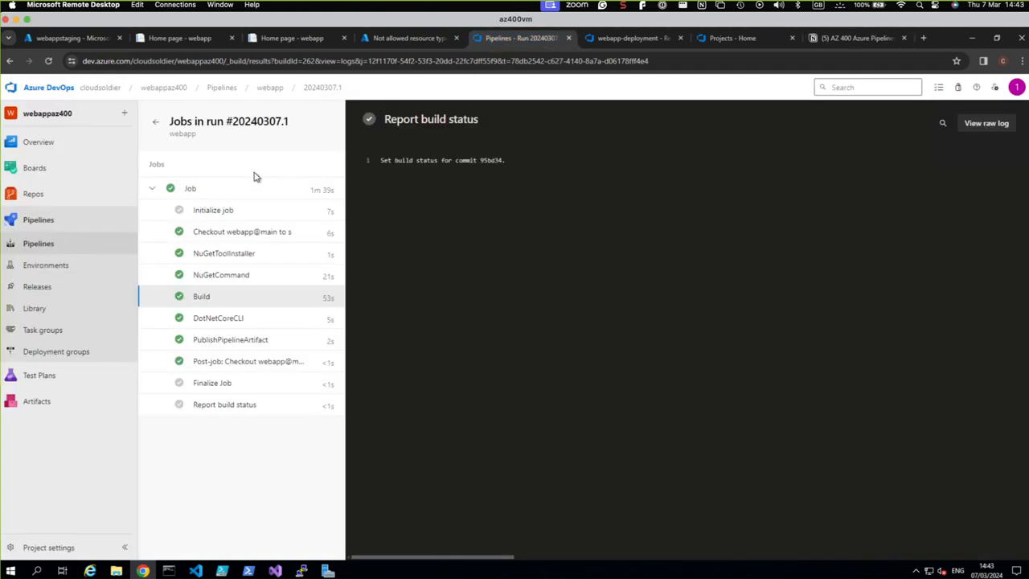
left_click(232, 88)
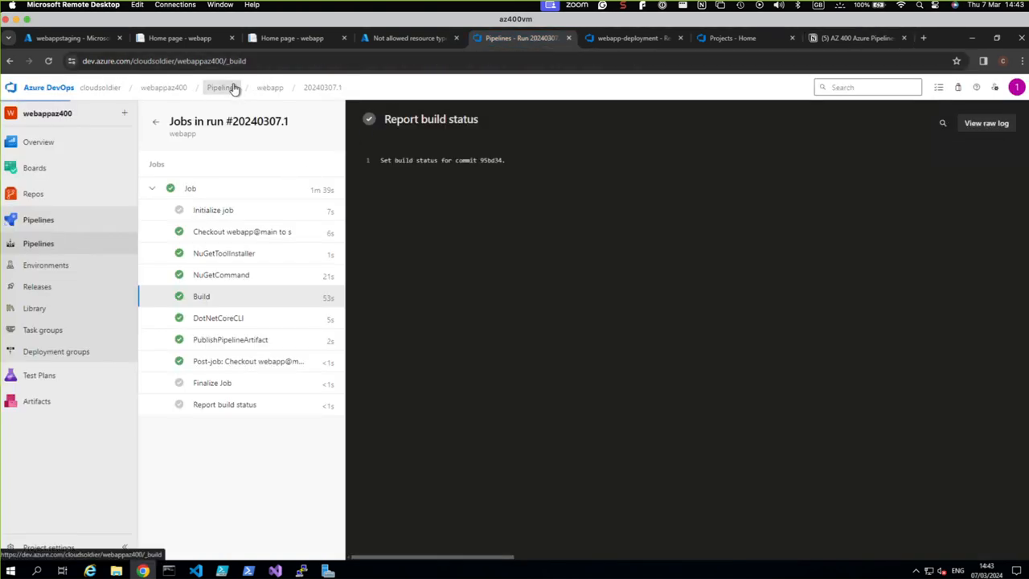
mouse_move(48, 141)
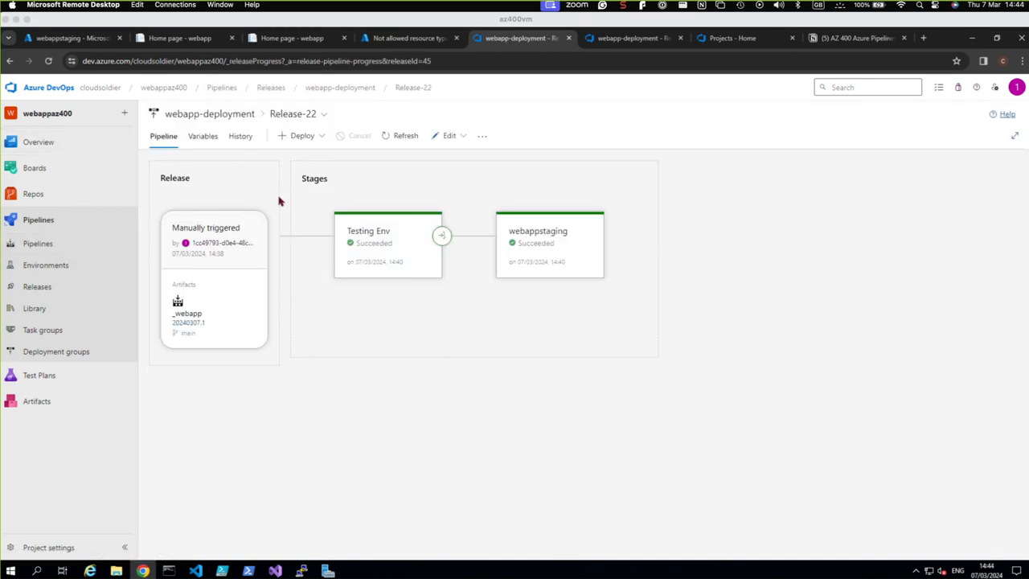
left_click(462, 138)
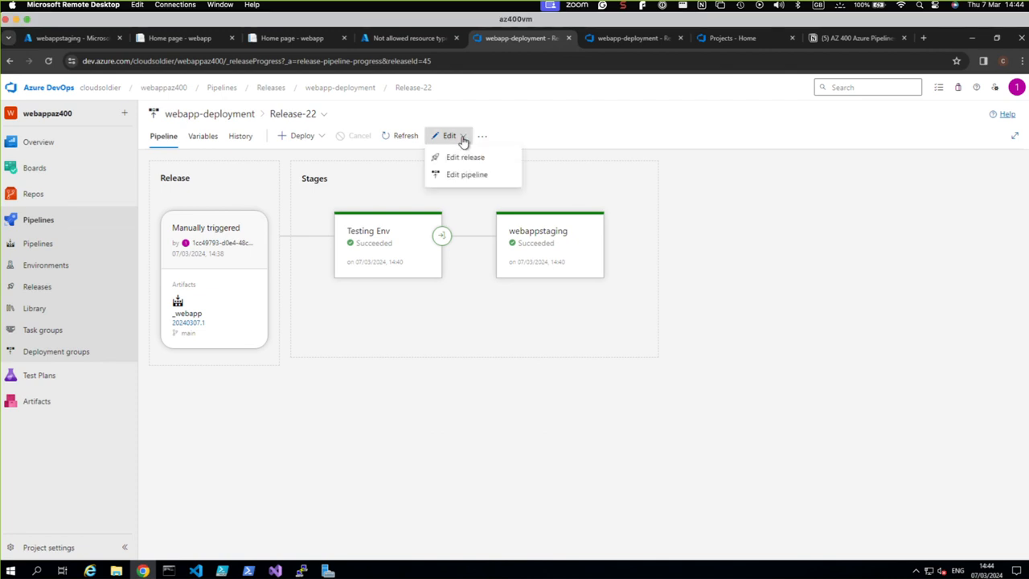
left_click(462, 173)
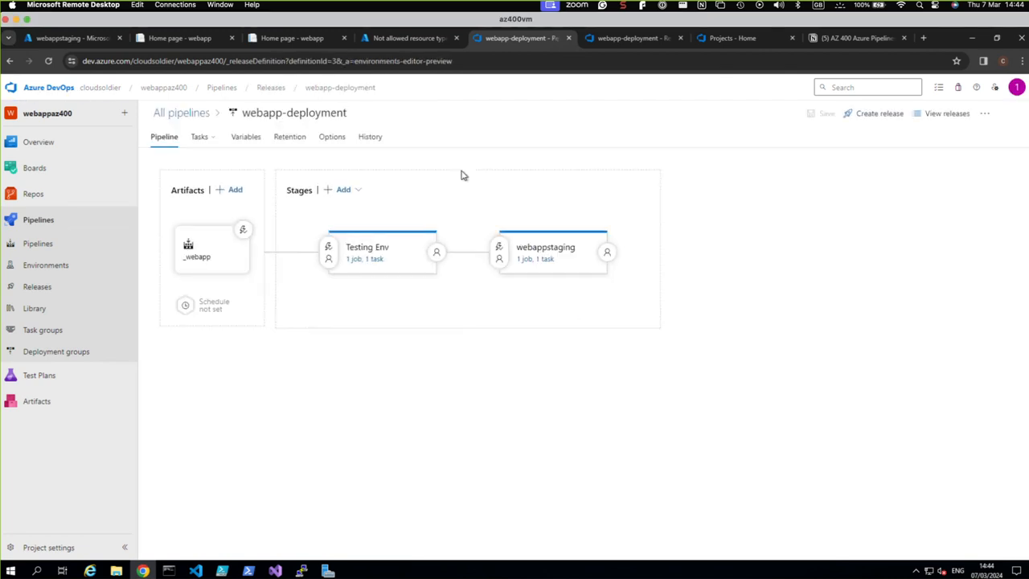
Step: Disable the post-deployment gates on the Testing Env stage and save the release pipeline without a comment
left_click(436, 254)
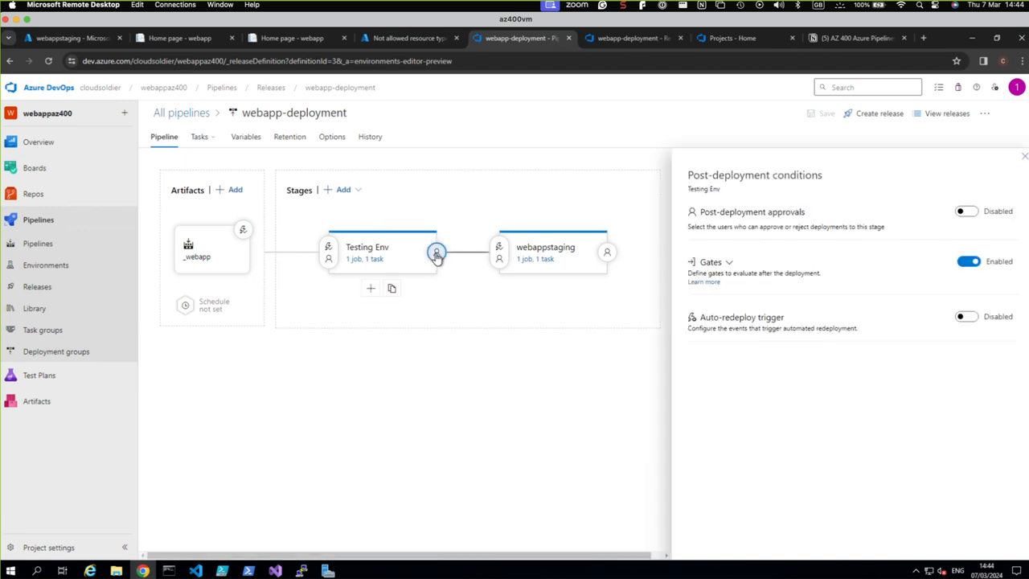
left_click(967, 267)
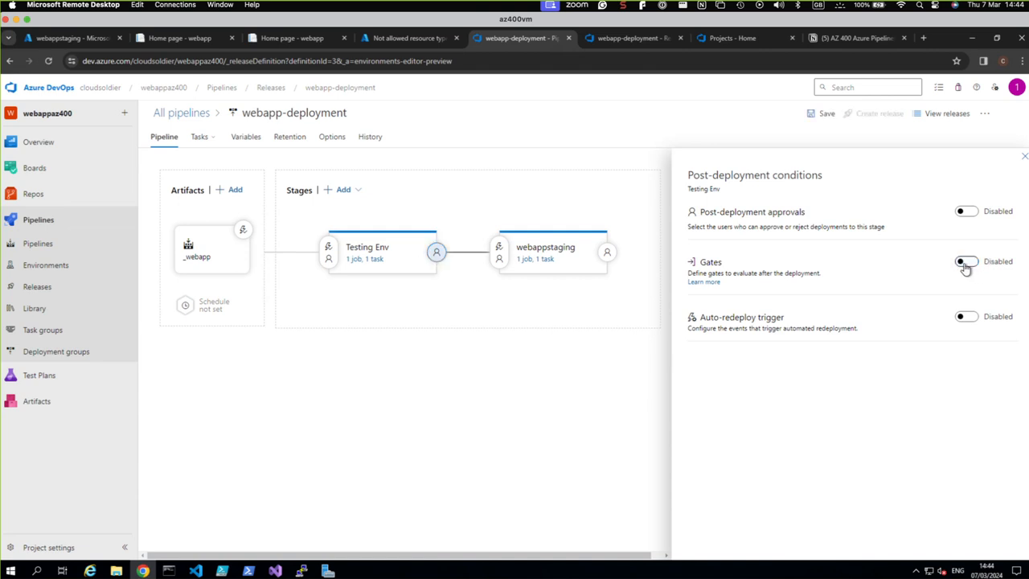
left_click(824, 117)
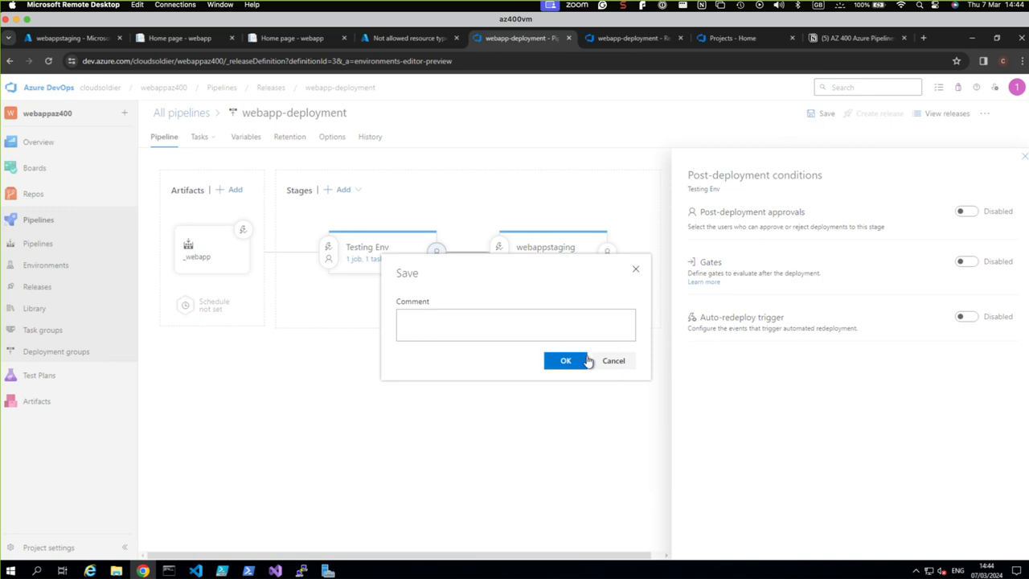
left_click(585, 361)
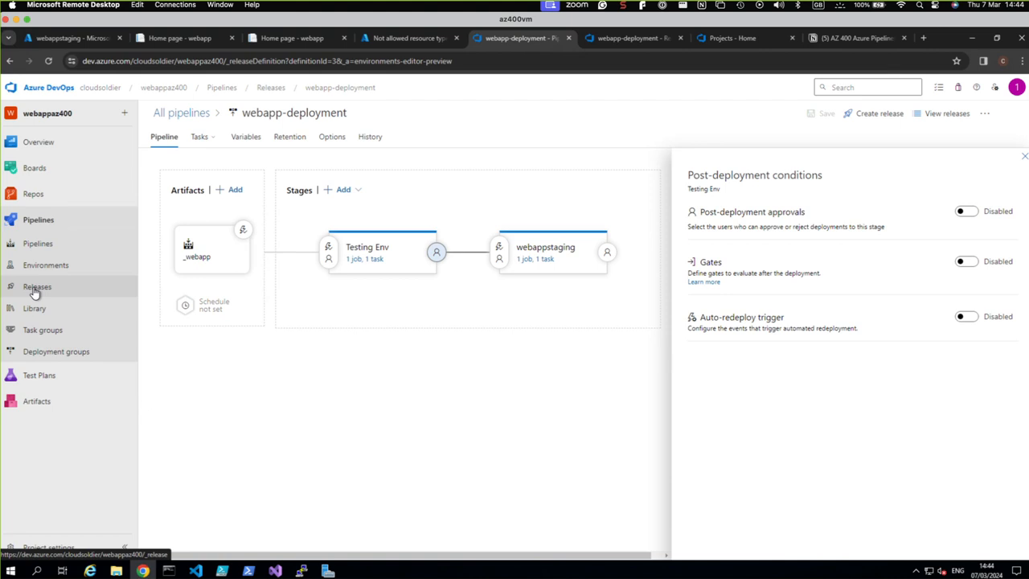
Step: Review the webapp build pipeline's runs and its azure-pipelines.yml, and return to the webapp-deployment releases list
left_click(38, 244)
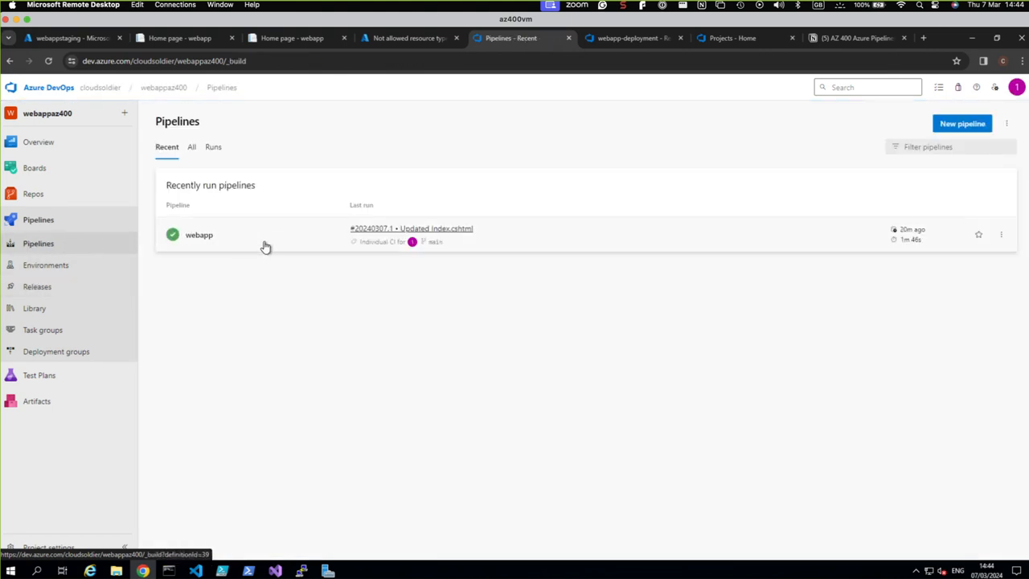
left_click(200, 237)
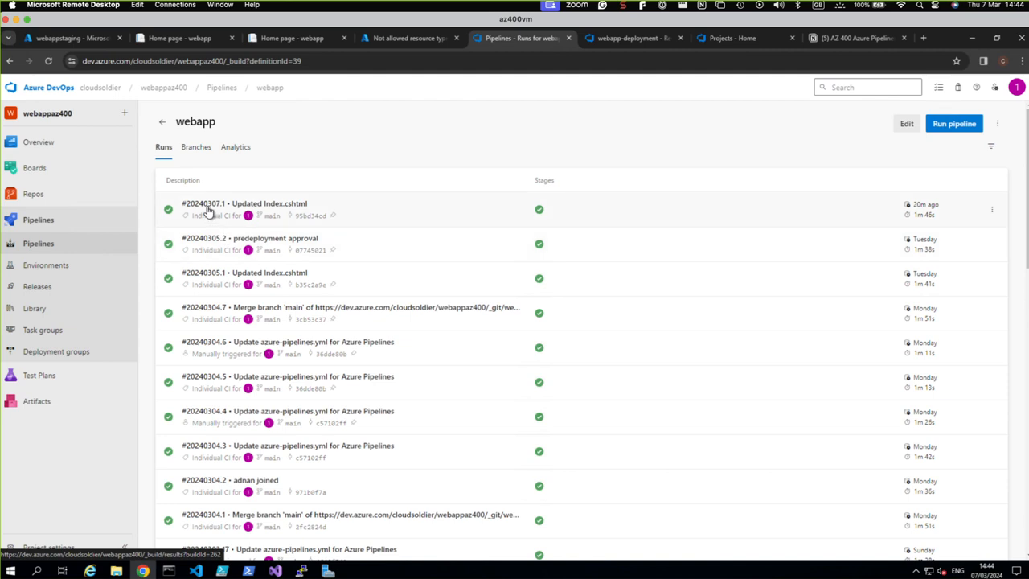
left_click(905, 123)
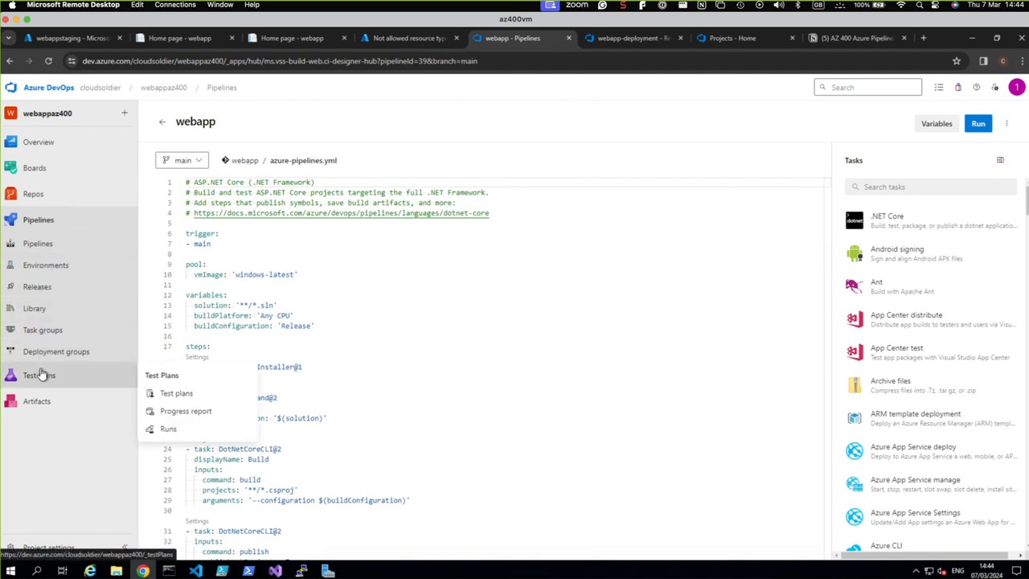
left_click(38, 287)
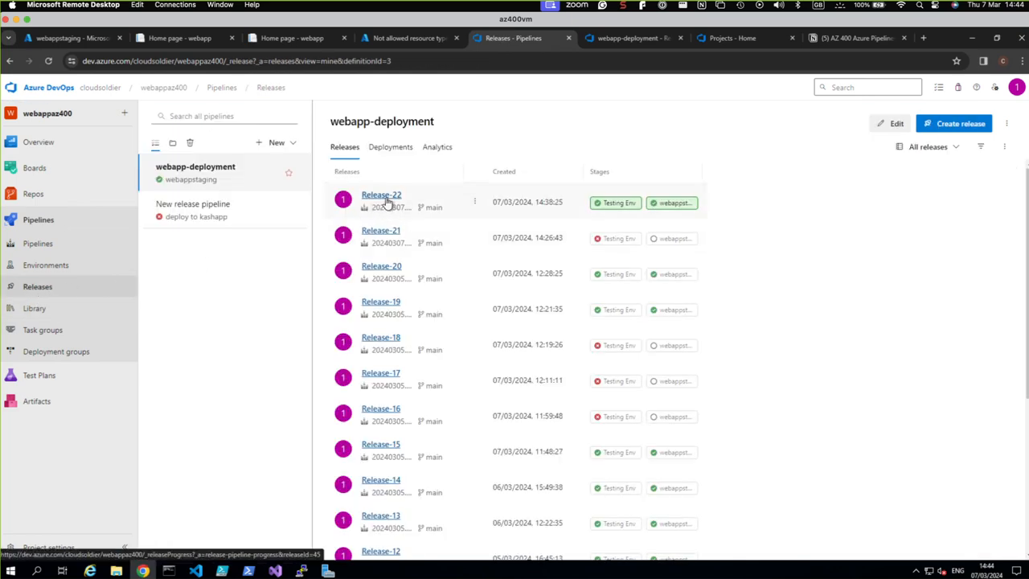
Step: Check Release-22, open the webapp-deployment release pipeline for editing, and show the Testing Env stage's tasks
left_click(381, 196)
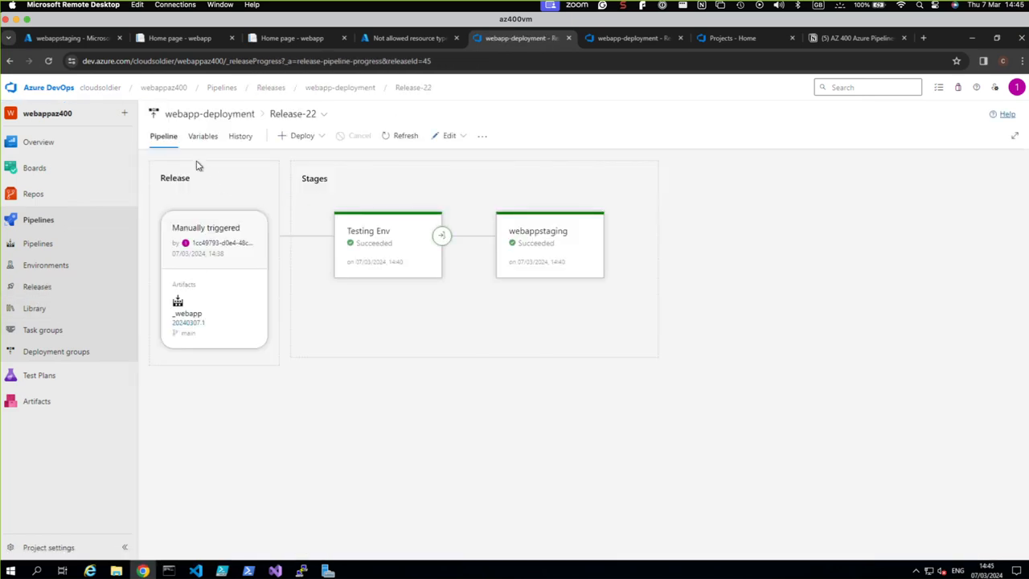
left_click(10, 61)
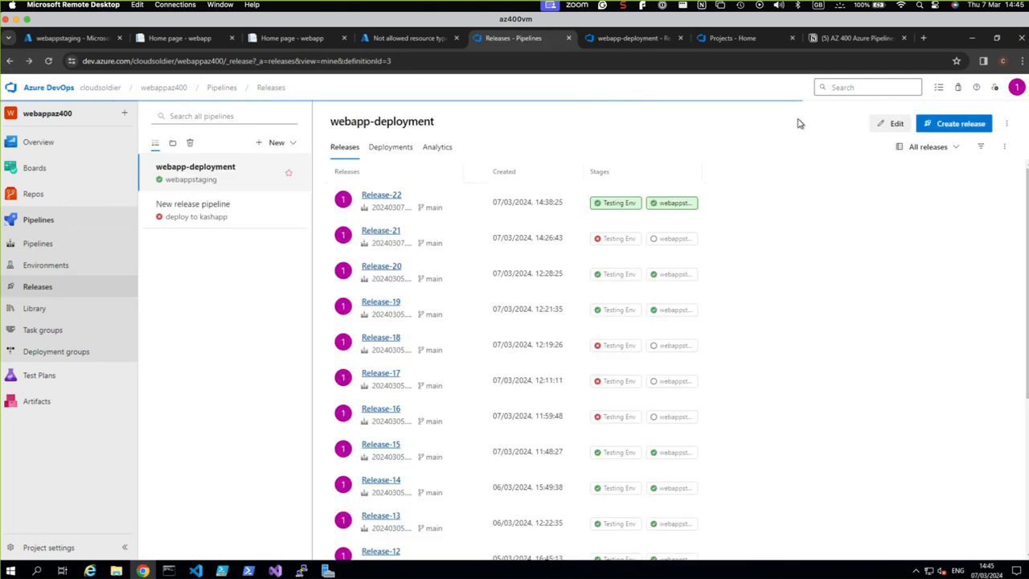
left_click(893, 126)
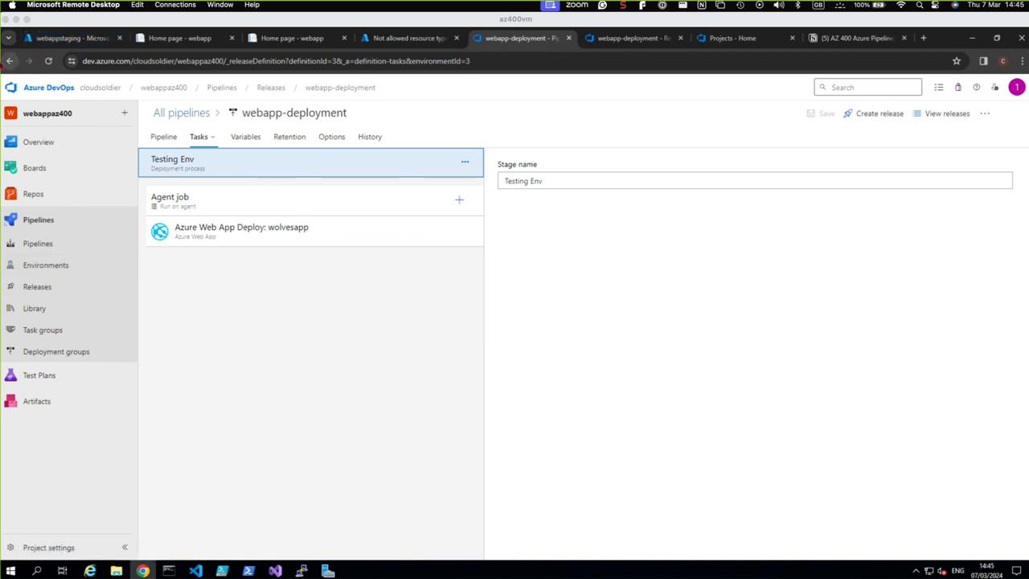
left_click(9, 61)
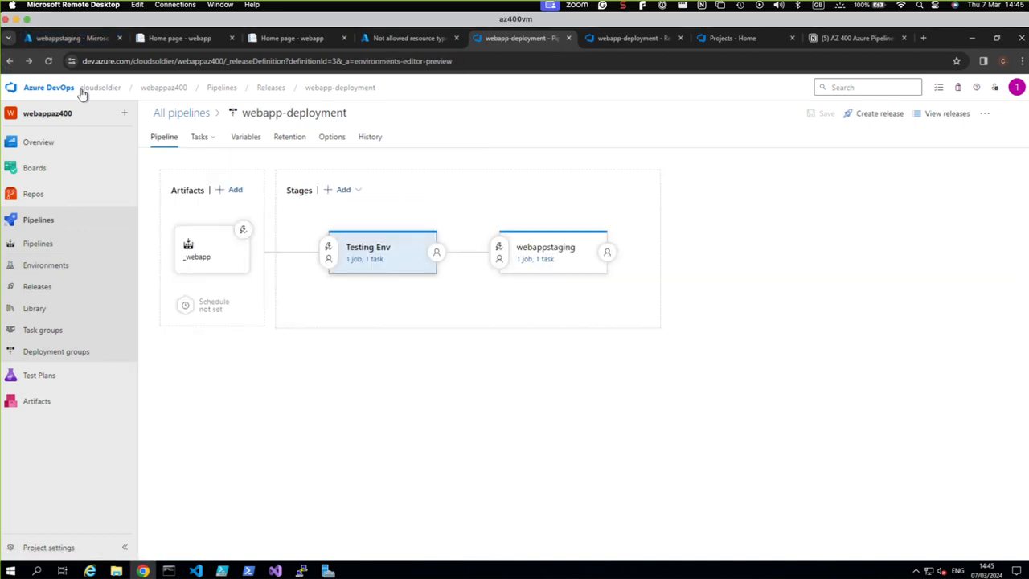
left_click(358, 259)
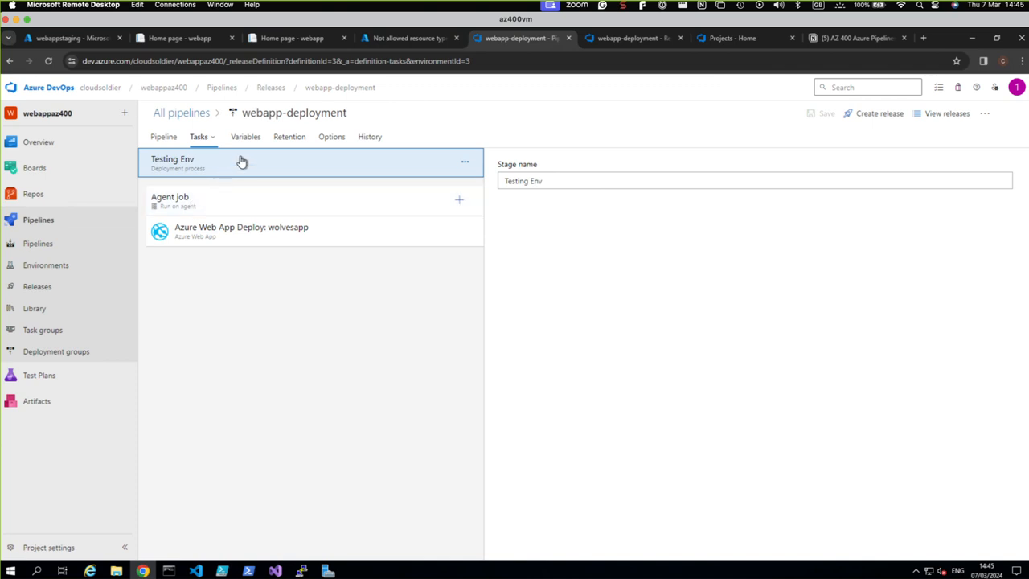
Step: Search the tasks that can be added to the Testing Env agent job for "manu" and "interve"
left_click(459, 199)
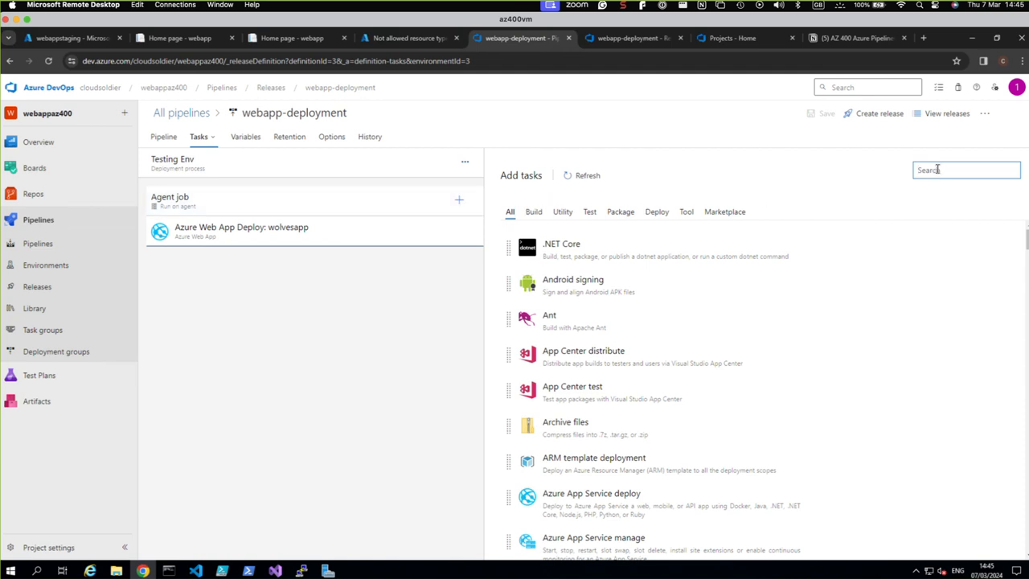
type("manu")
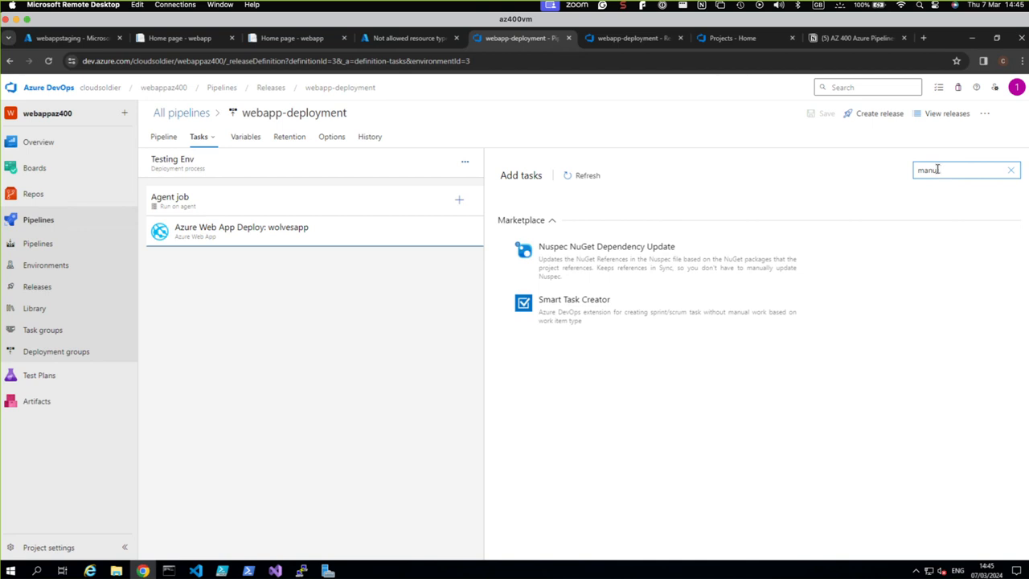
key("BackSpace")
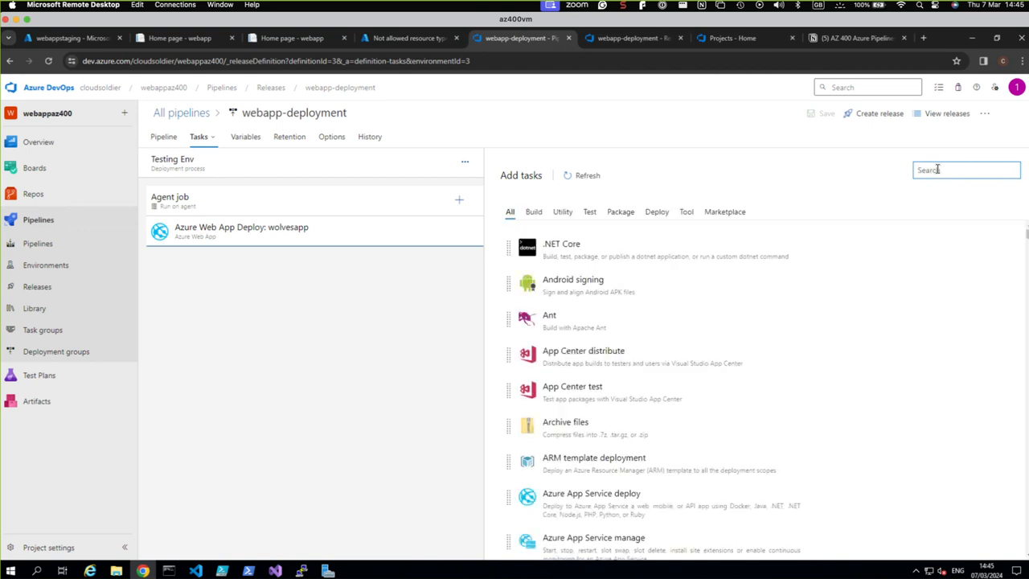
type("interve")
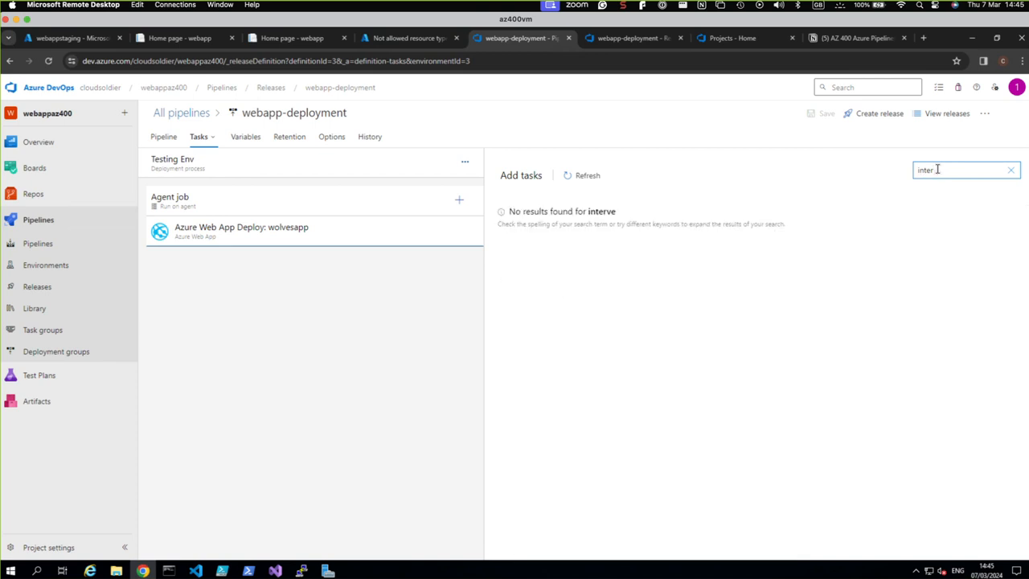
Step: Look at the agent job's settings and search its available tasks for "manual"
left_click(191, 198)
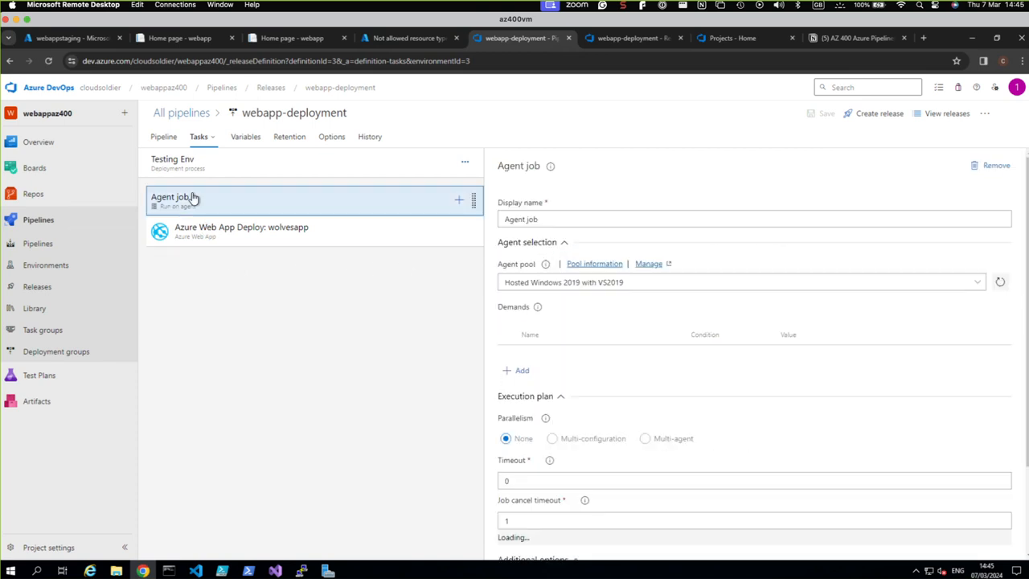
left_click(458, 202)
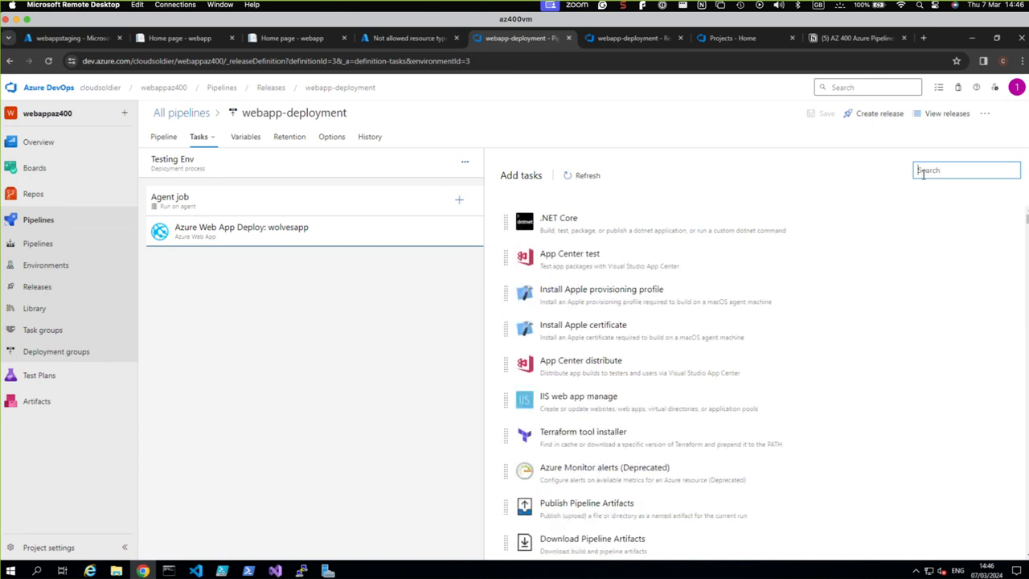
type("manual")
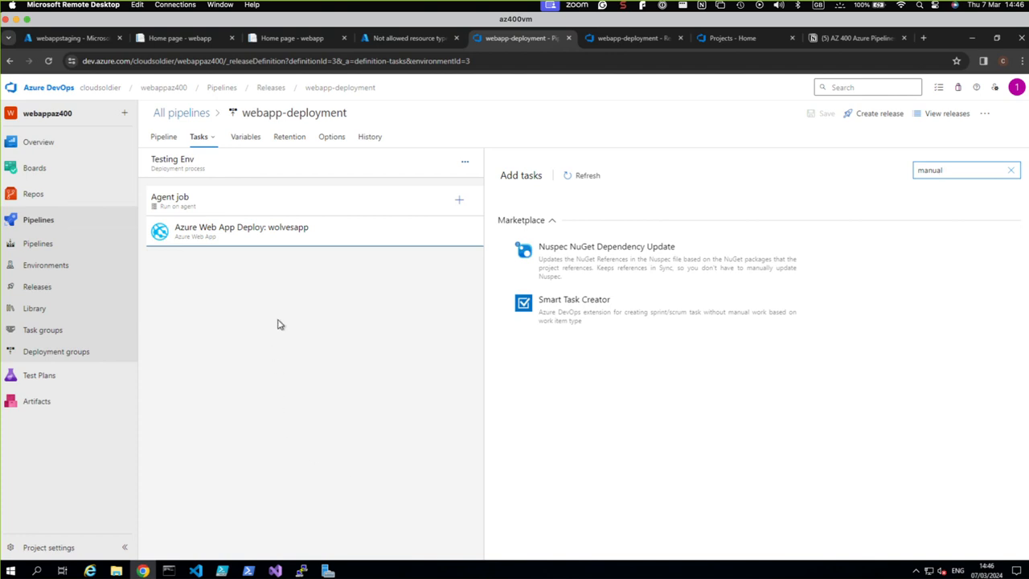
left_click(457, 205)
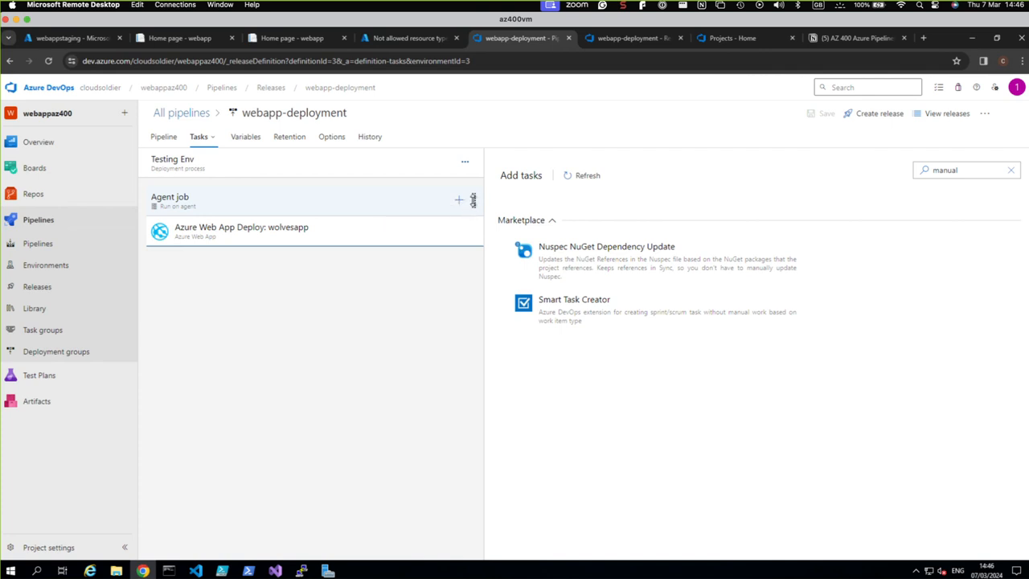
left_click(473, 201)
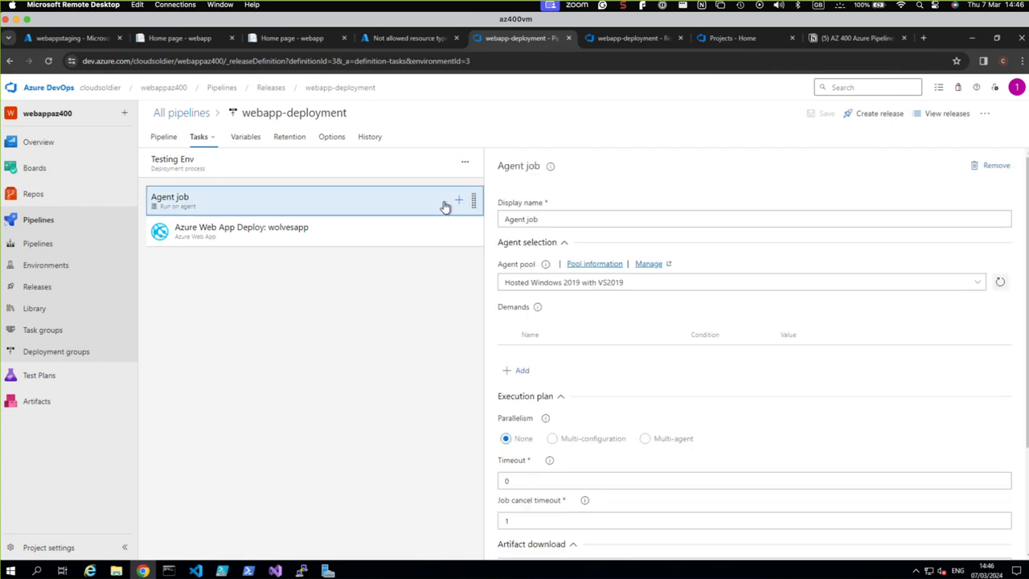
left_click(459, 200)
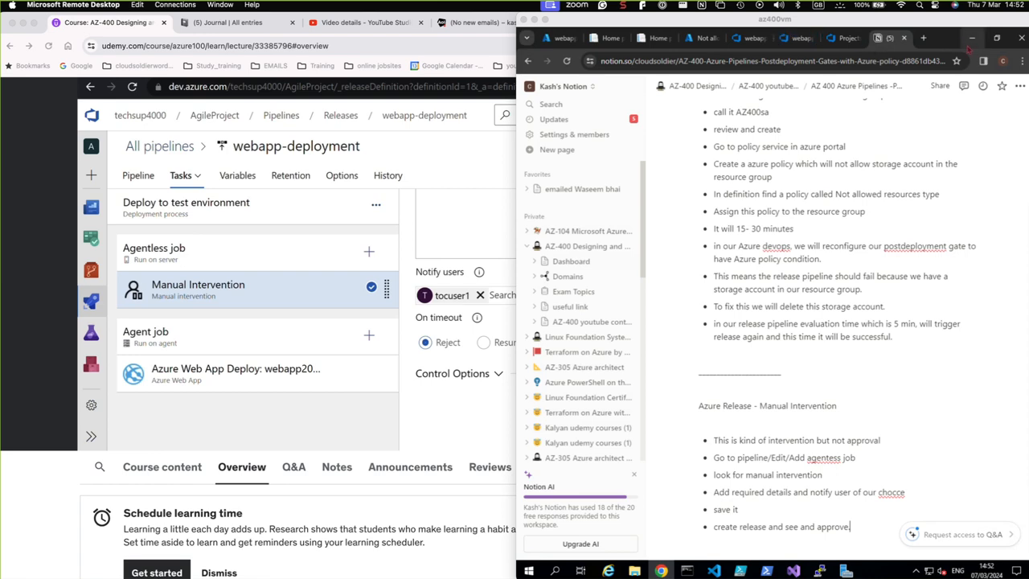
Step: In the maximized Notion notes, correct "agentess" to "agentless" and add the bullet "Drag this on top of agent ." below that line
left_click_drag(949, 43, 884, 21)
double_click(884, 22)
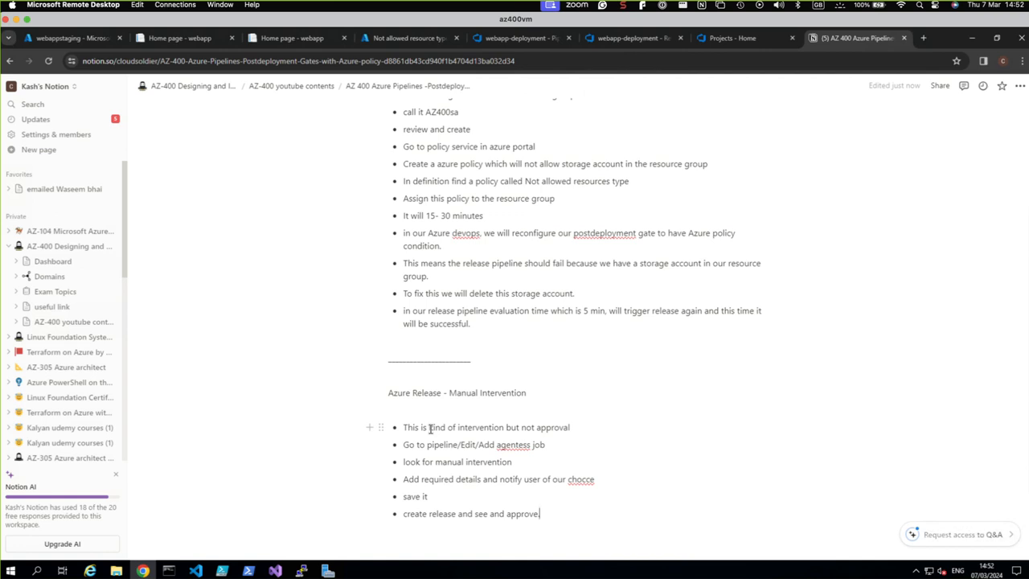
left_click(519, 445)
type("l")
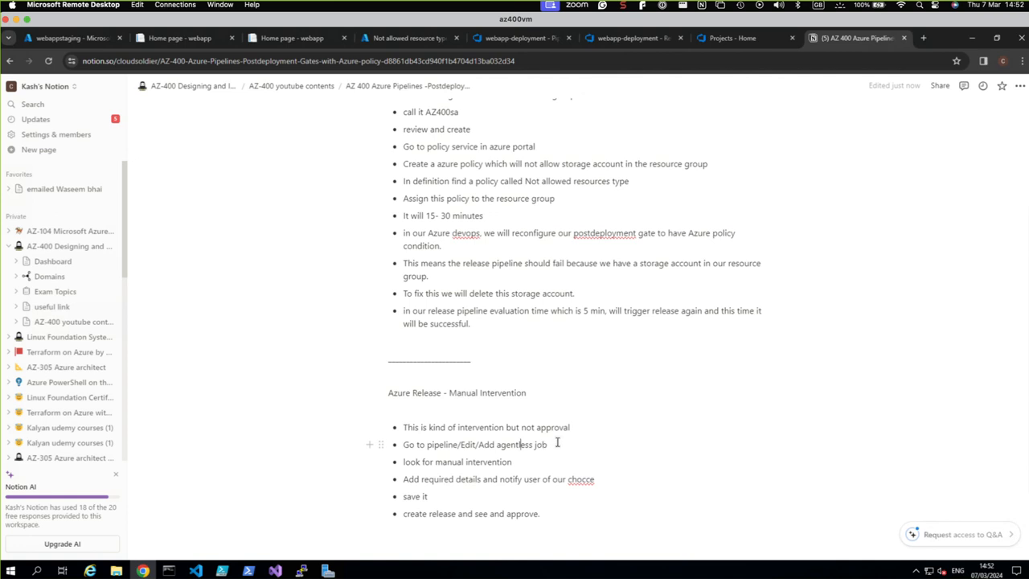
key("Return")
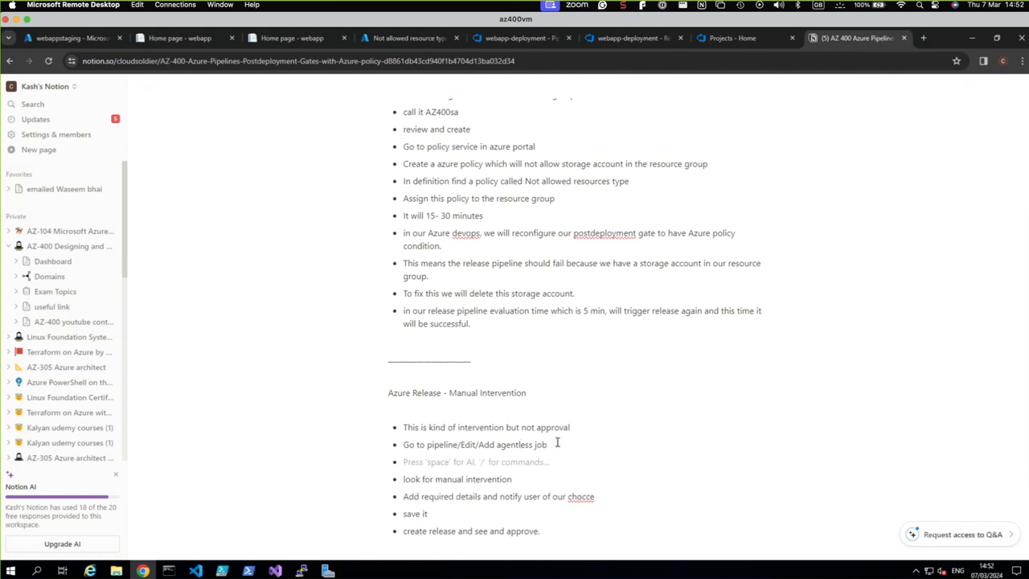
type("Drage t")
key("BackSpace")
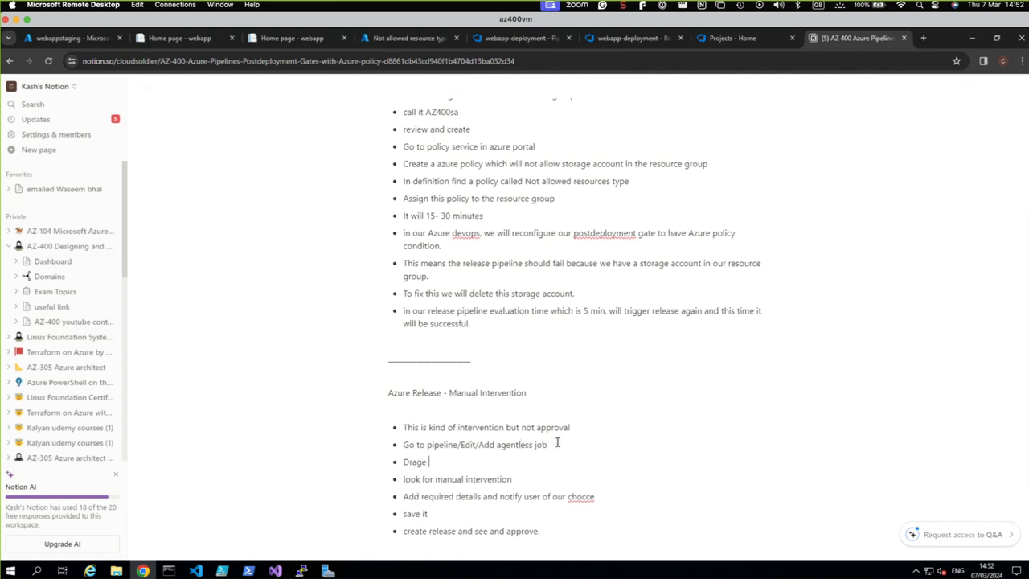
type("this on top of agent .")
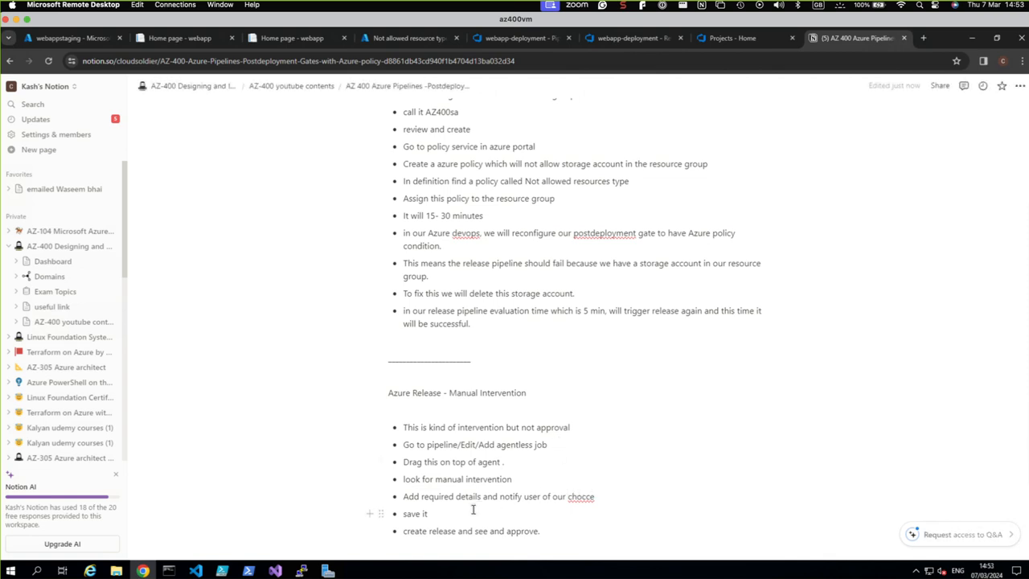
Step: Correct the misspelled "chocce" to "choice" in the notes' bullet about notifying a user
left_click(586, 498)
key("BackSpace")
type("i")
left_click(679, 469)
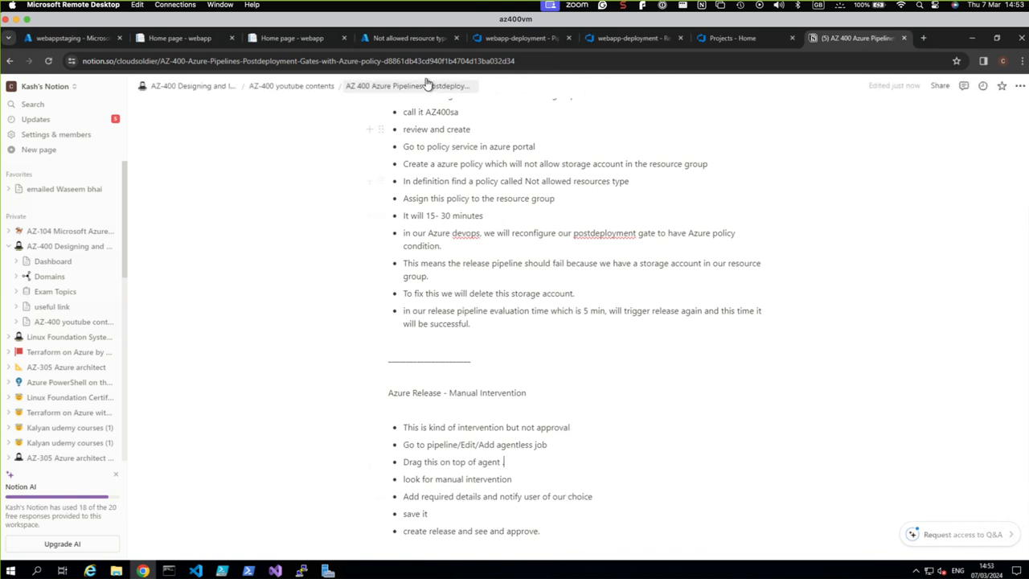
Step: Return to the Azure DevOps release pipeline tab, open Release-22 for editing, and show its Testing Env tasks
left_click(501, 41)
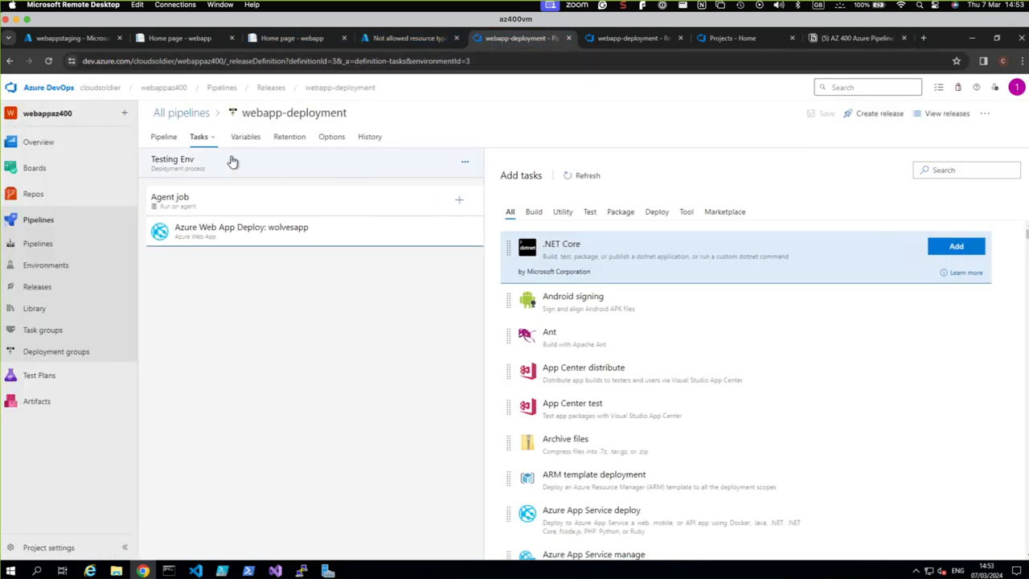
left_click(37, 291)
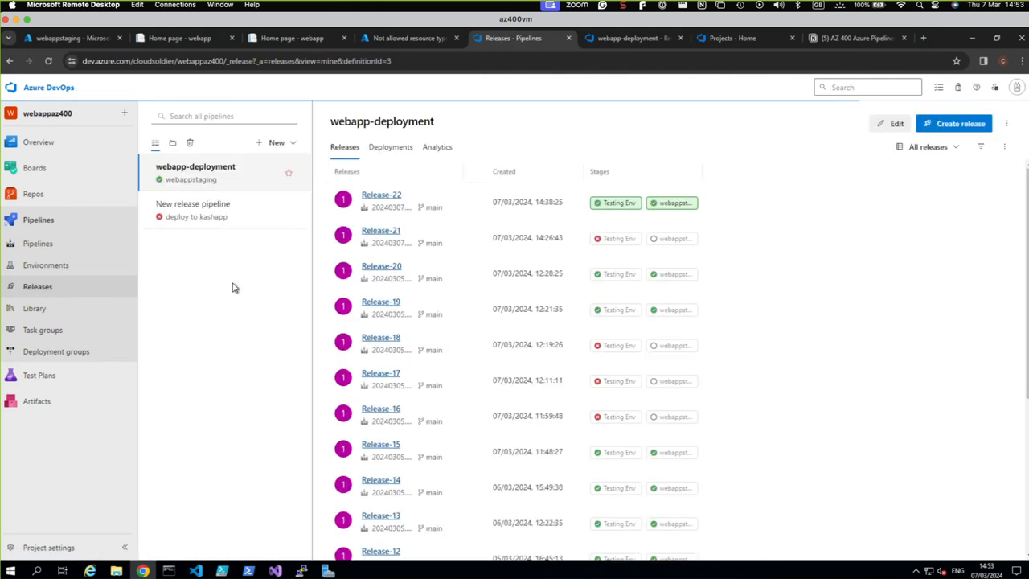
left_click(384, 197)
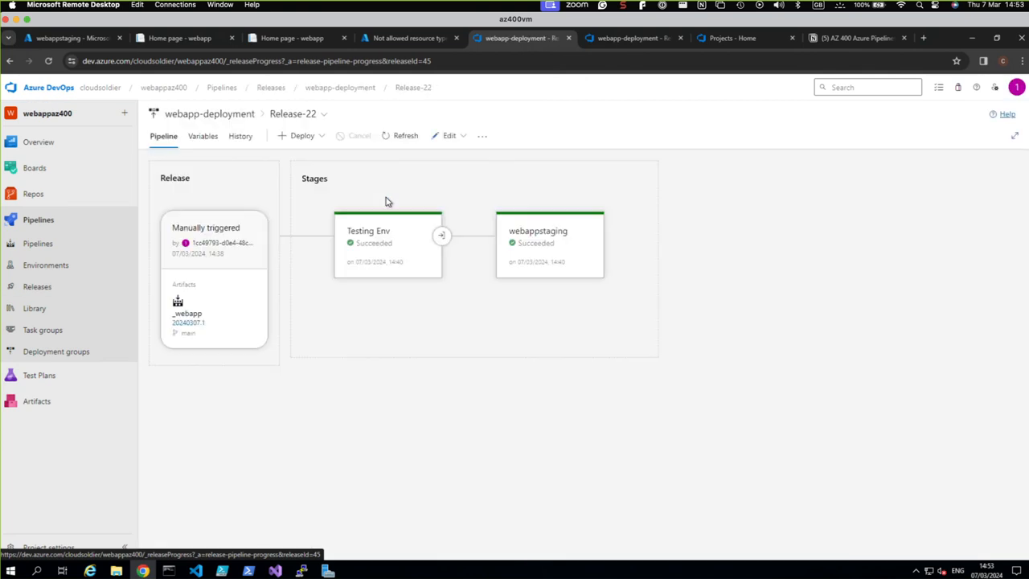
left_click(466, 137)
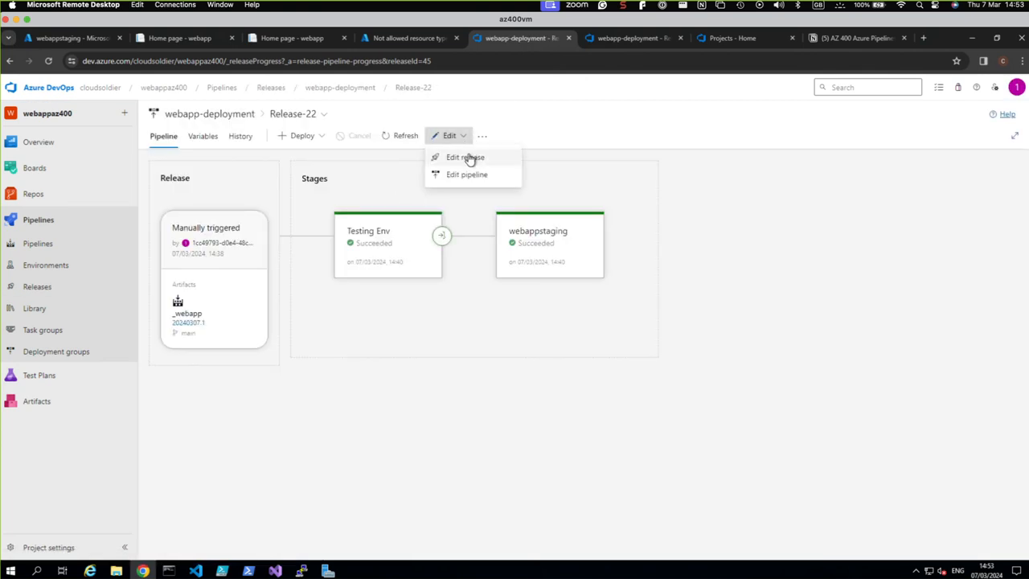
left_click(470, 158)
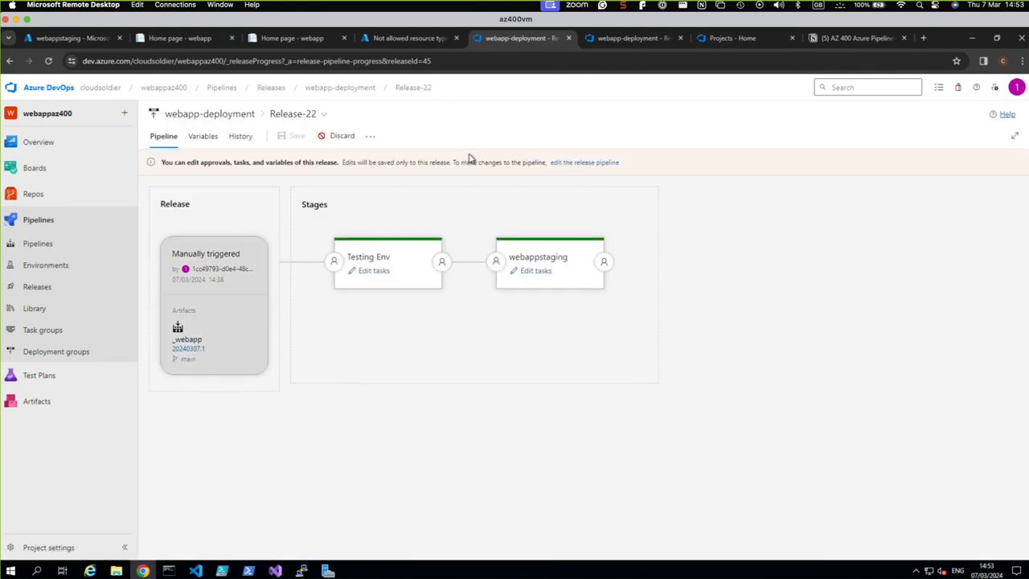
left_click(374, 271)
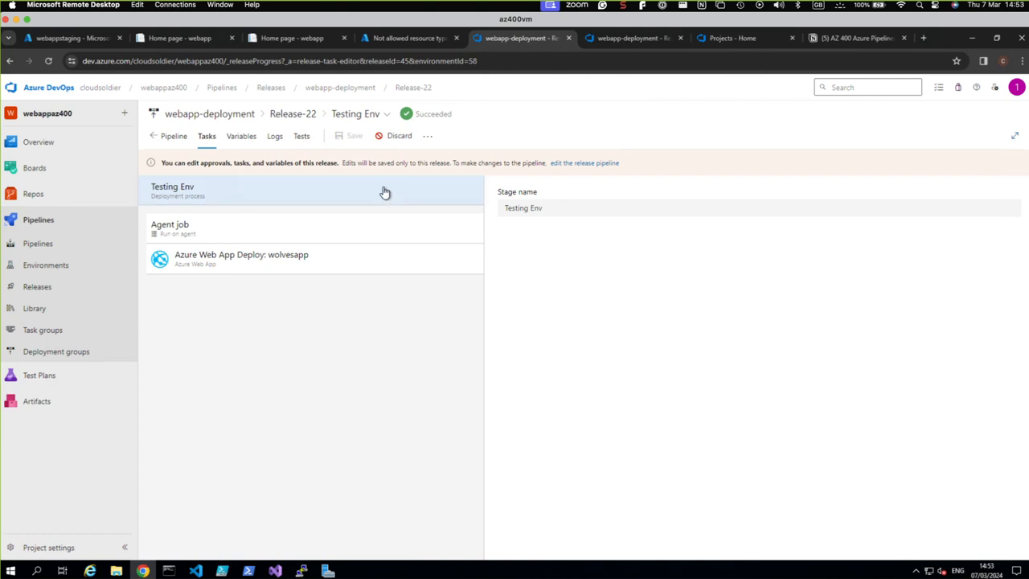
Step: Examine the Testing Env stage and its agent job in Release-22 for an option to add another job
left_click(428, 137)
left_click(429, 140)
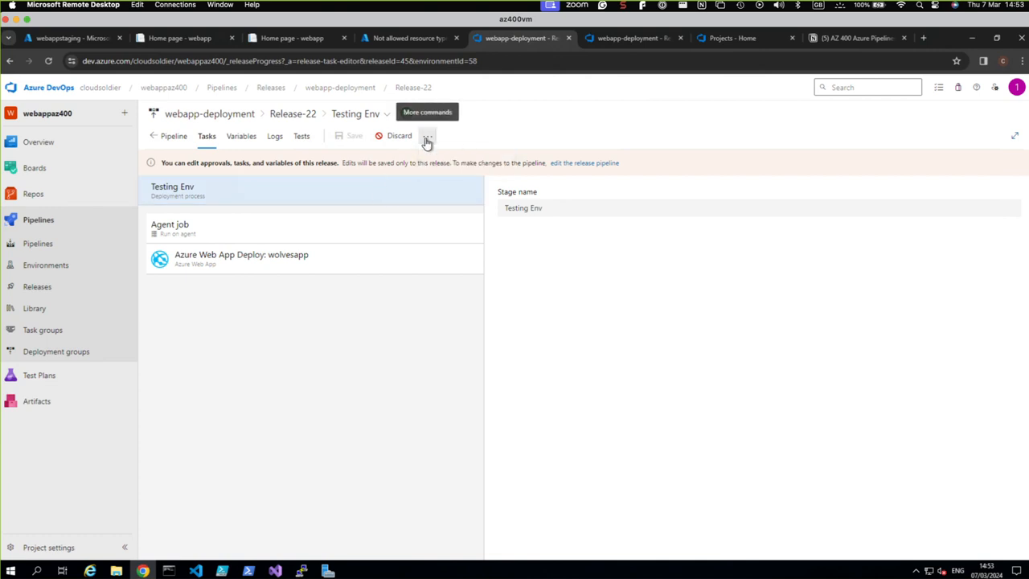
left_click(234, 230)
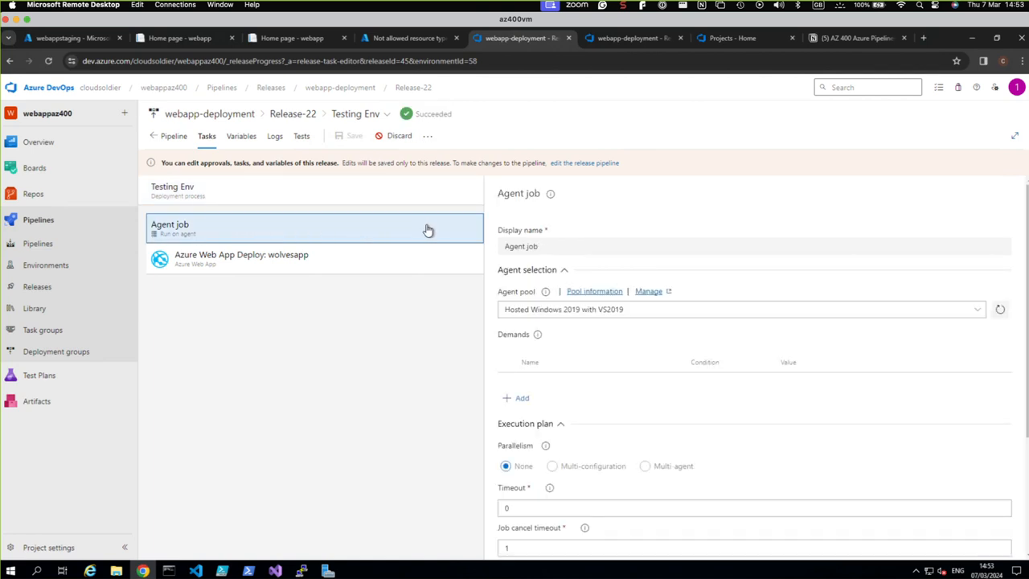
left_click(329, 207)
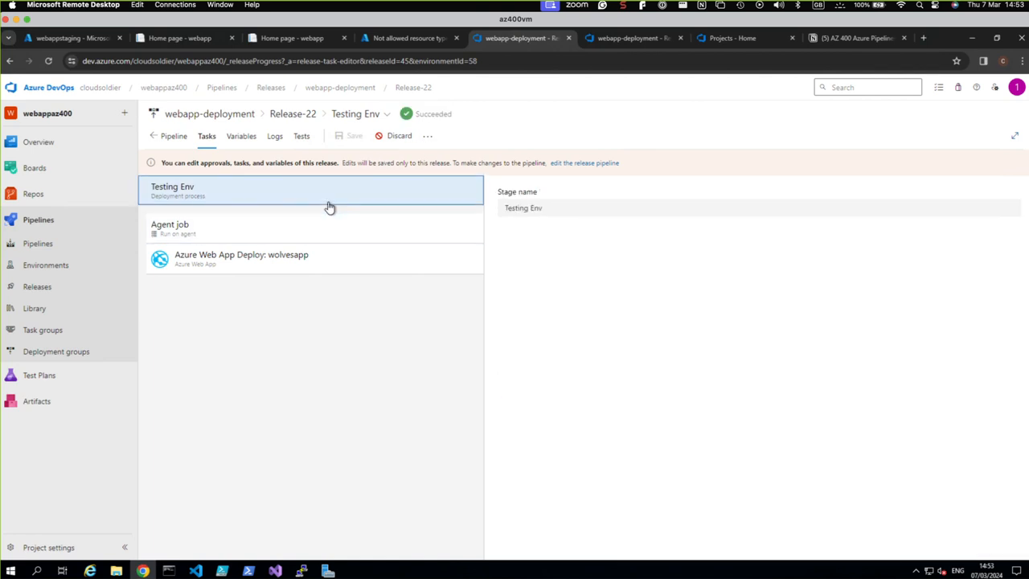
left_click(401, 324)
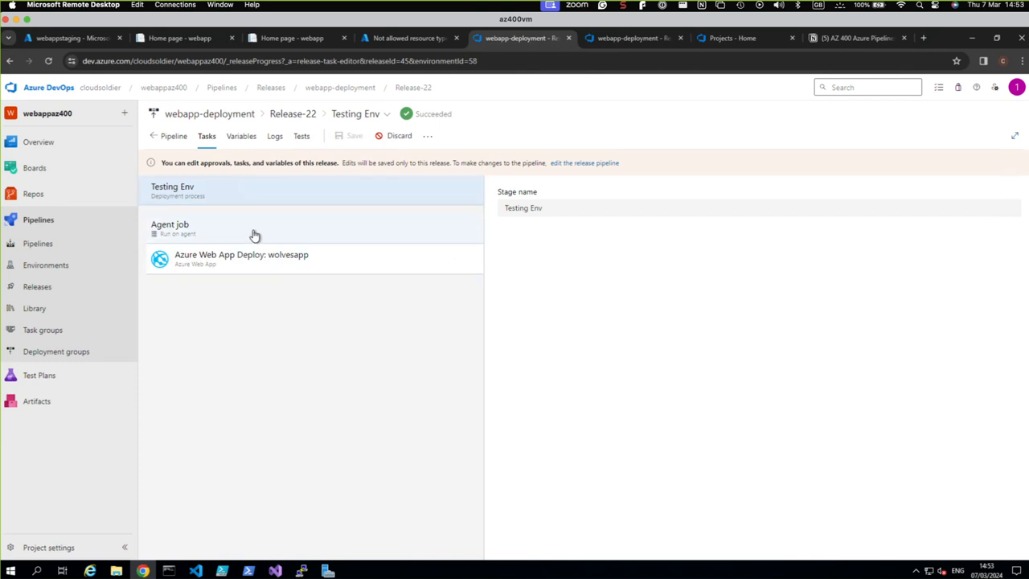
left_click(190, 199)
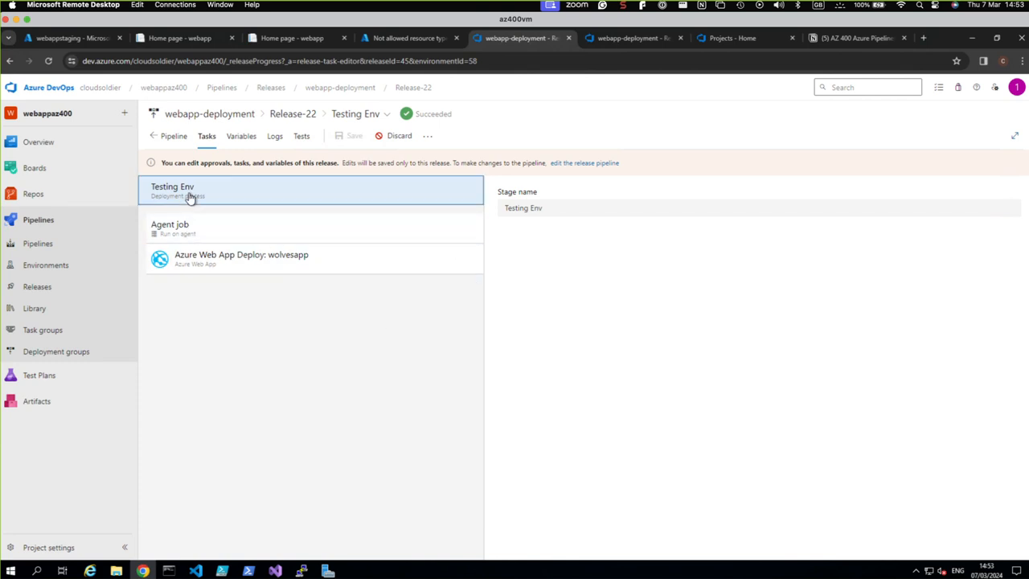
left_click(403, 314)
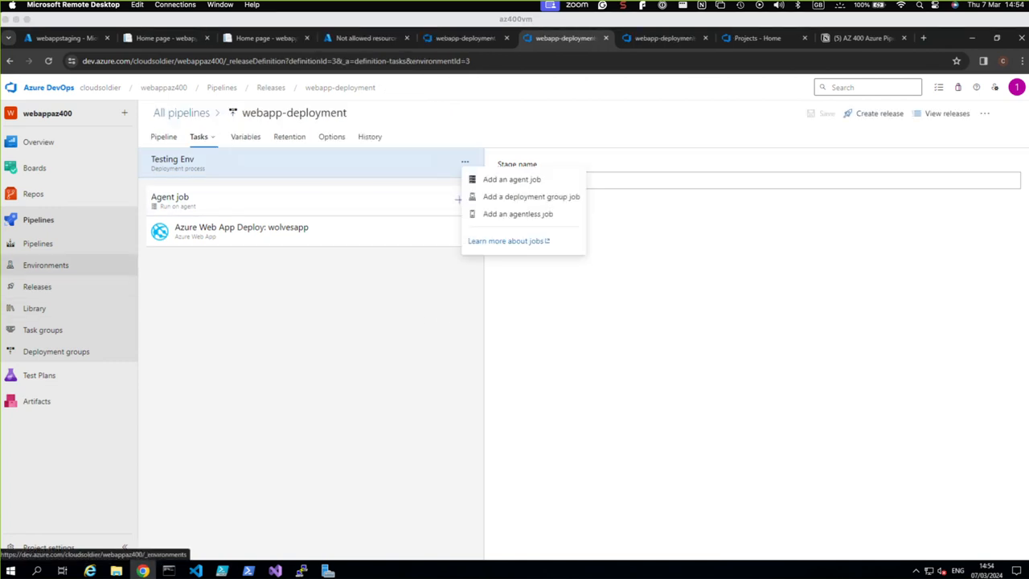
Step: Add an agentless job to the Testing Env stage and move it above the agent job
left_click(253, 352)
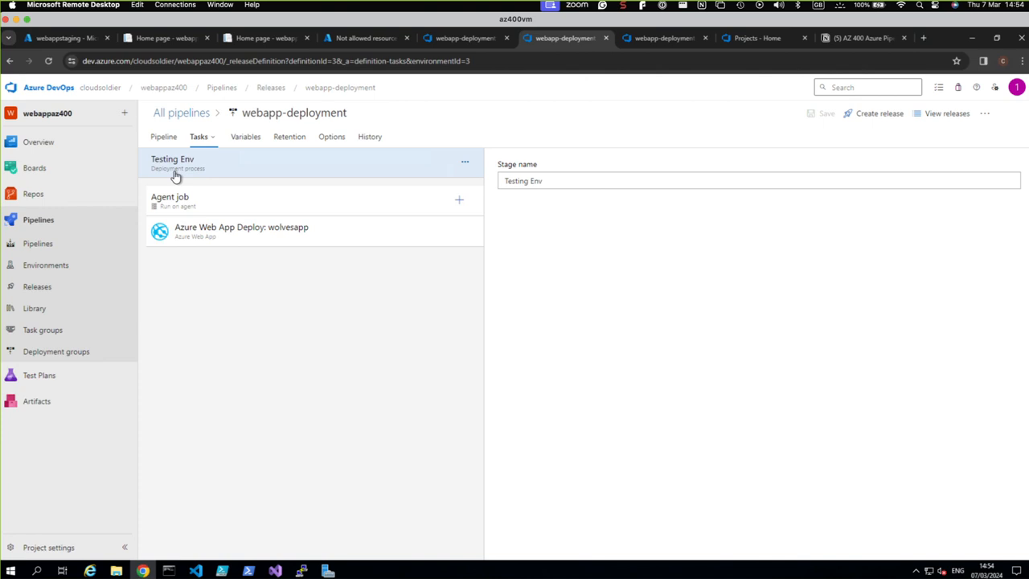
left_click(466, 167)
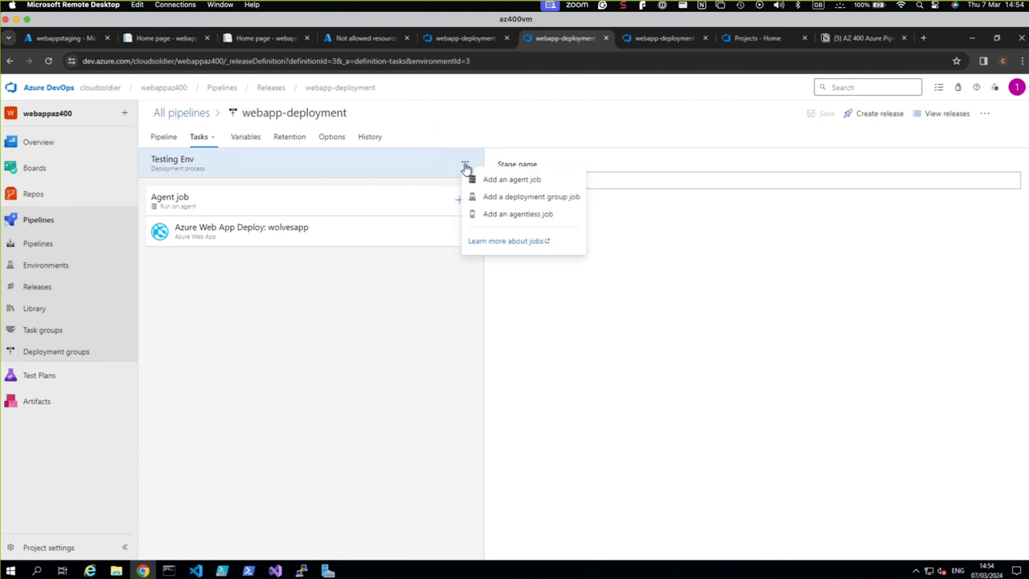
left_click(496, 216)
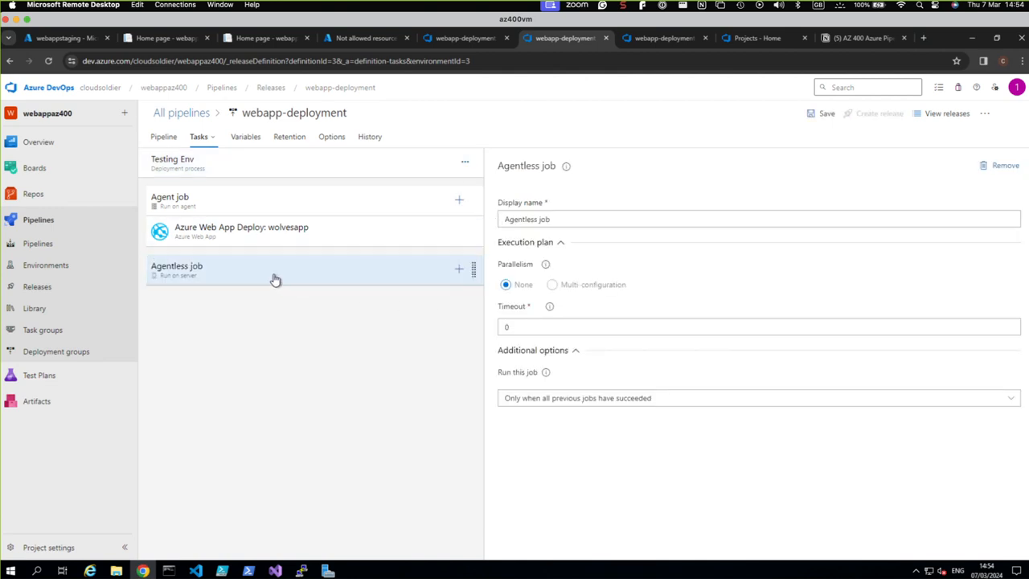
left_click_drag(273, 280, 281, 195)
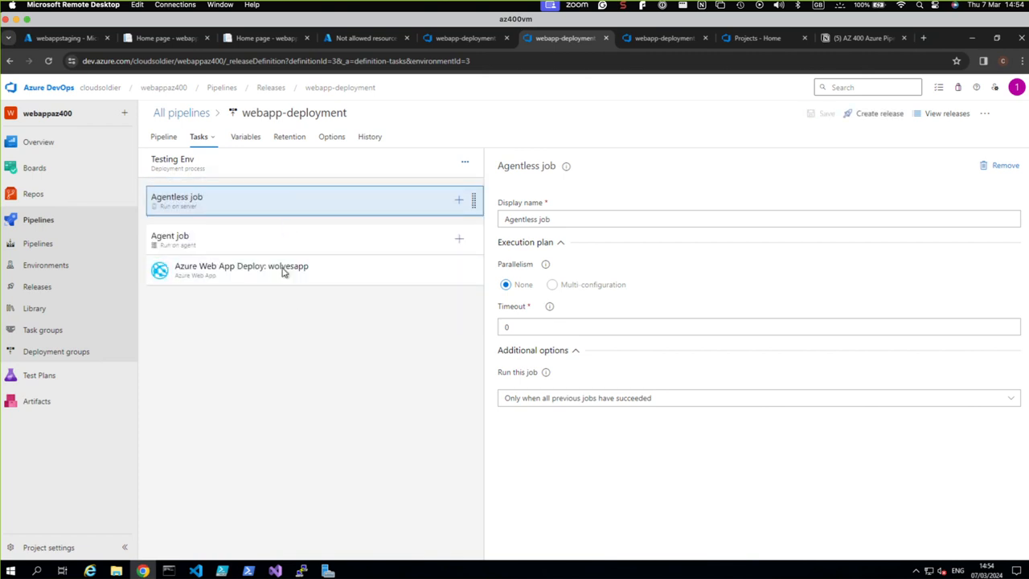
Step: Search the available tasks for "manual intervention" and add the Manual intervention task to the agentless job
left_click(458, 200)
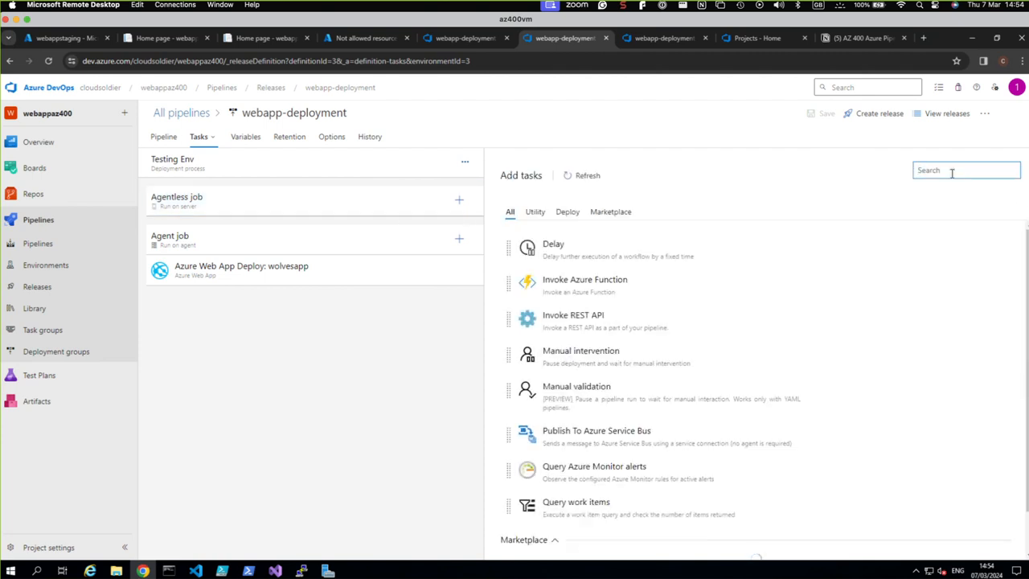
type("manual in")
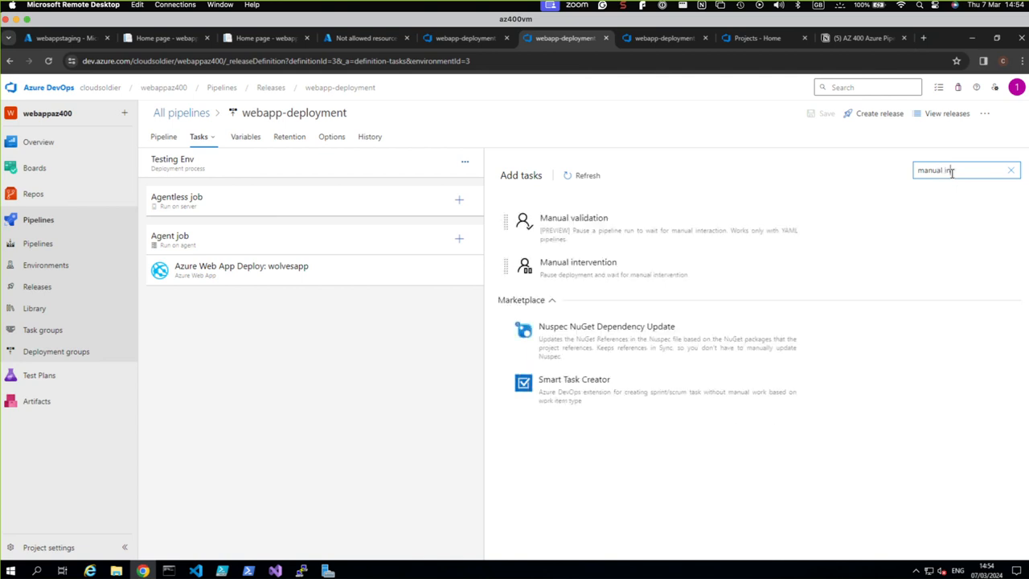
type("terventi")
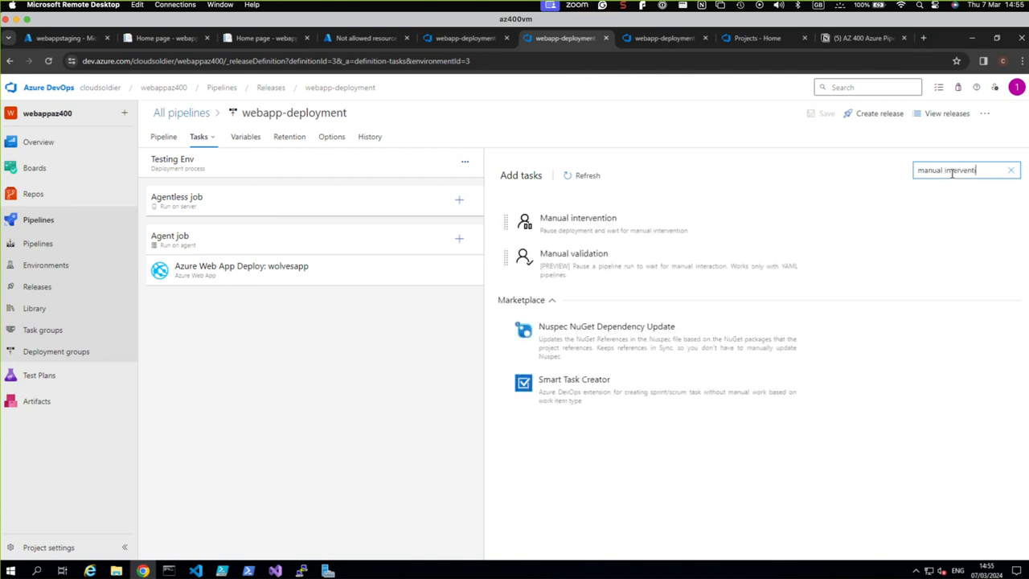
type("on")
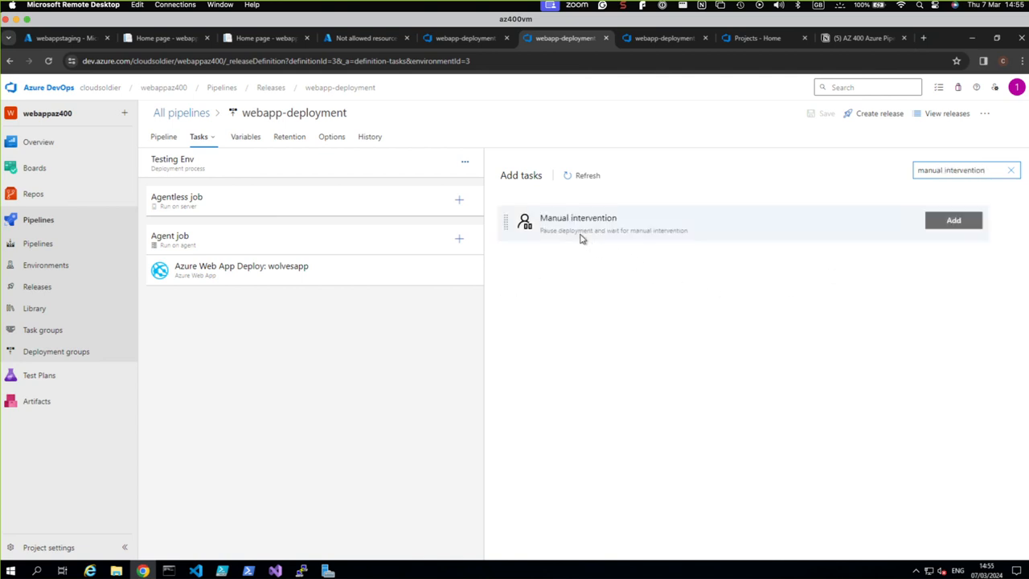
left_click(582, 237)
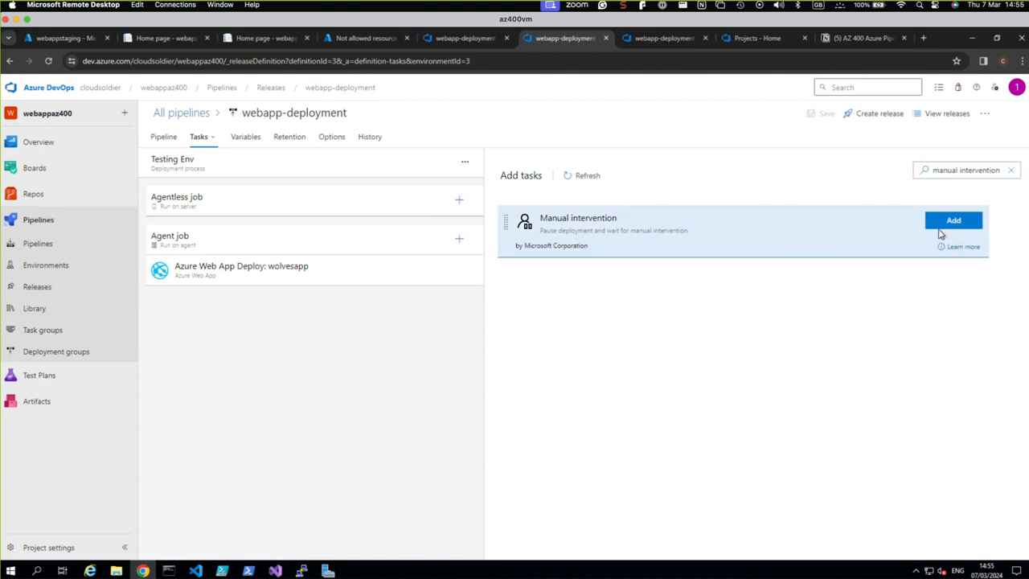
left_click(941, 226)
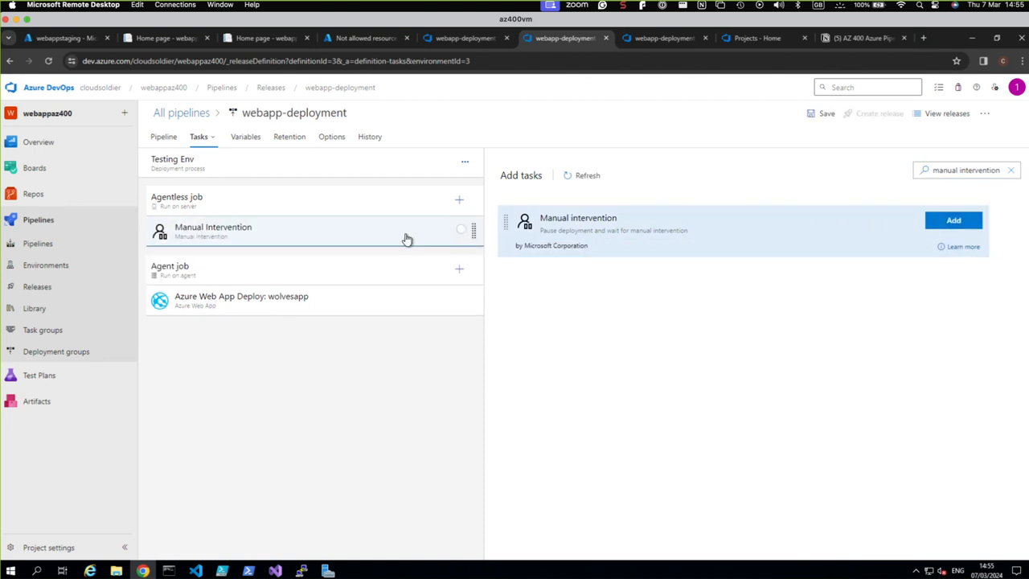
Step: Set the Manual Intervention task's instructions to "Please ensure the team is ready of deployment."
left_click(241, 231)
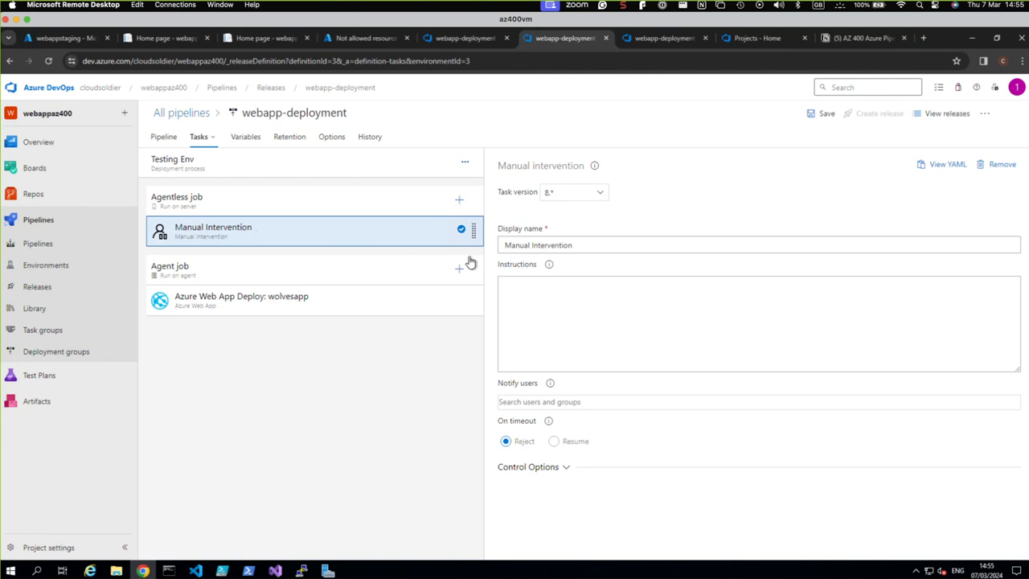
left_click(577, 248)
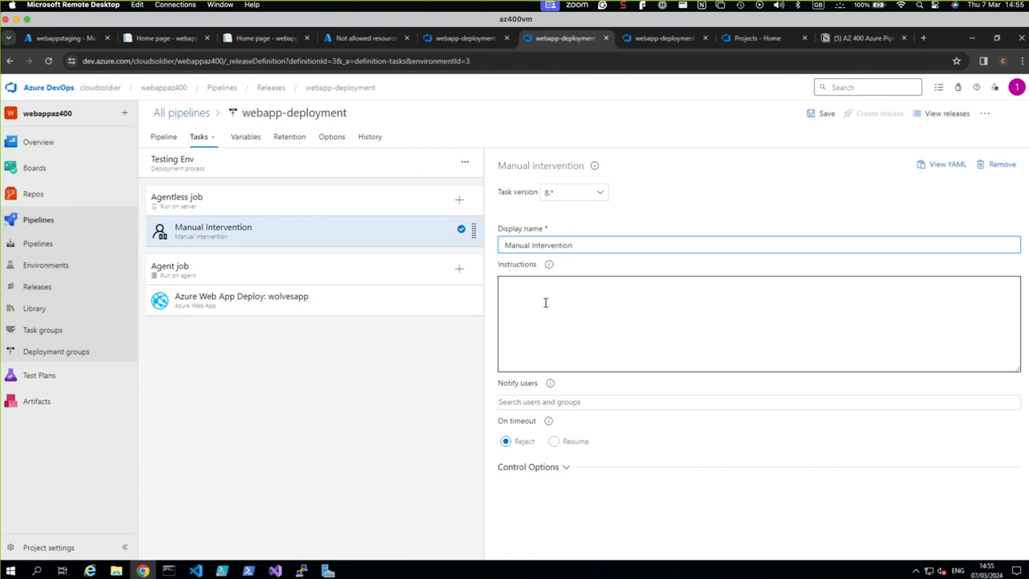
type("Th")
key("BackSpace")
key("BackSpace")
left_click(545, 303)
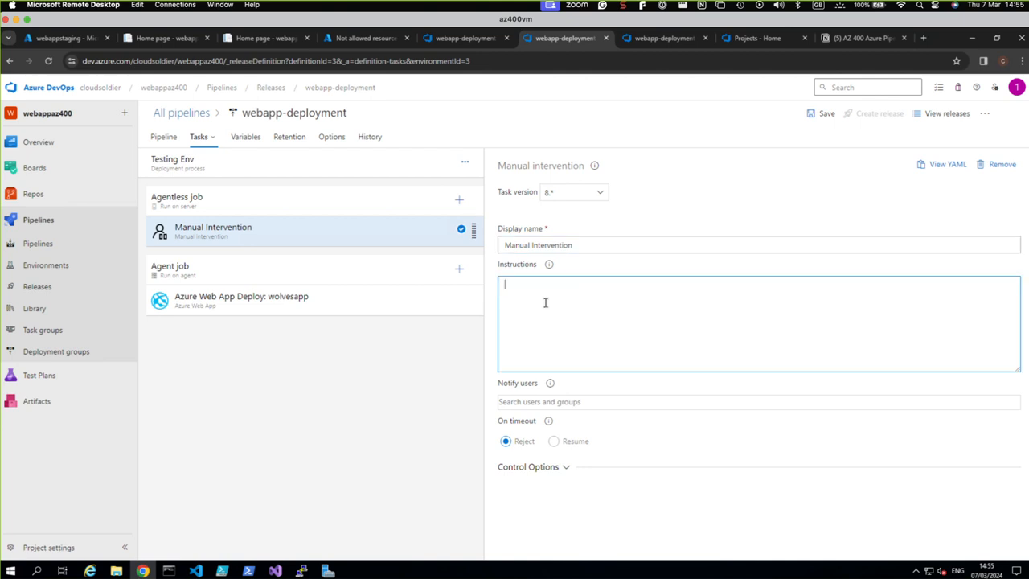
type("Please ensure the team is ready of deployment.")
Step: Add the account owner as the user to notify for the manual intervention and save the pipeline without a comment
left_click(541, 401)
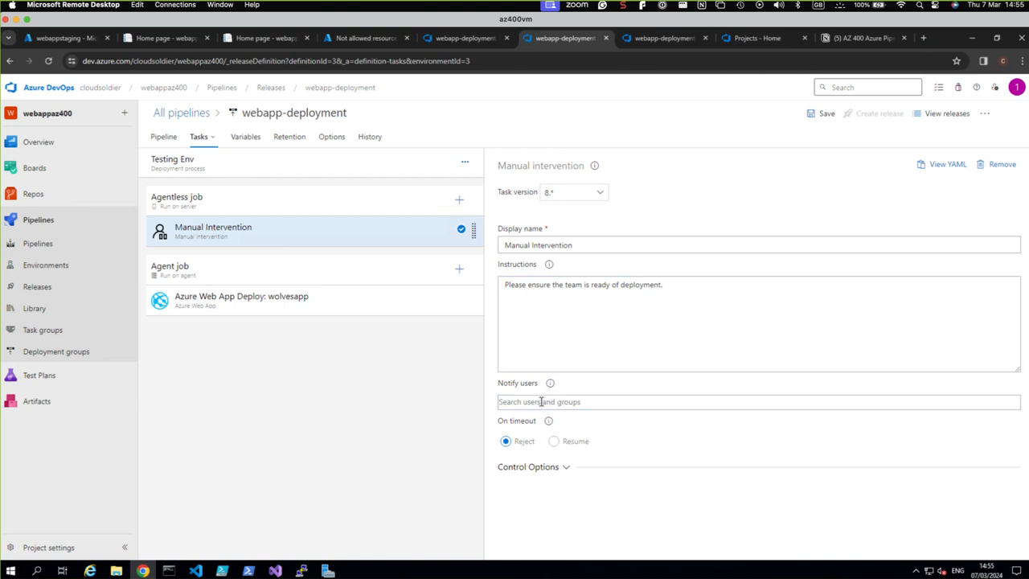
type("ka")
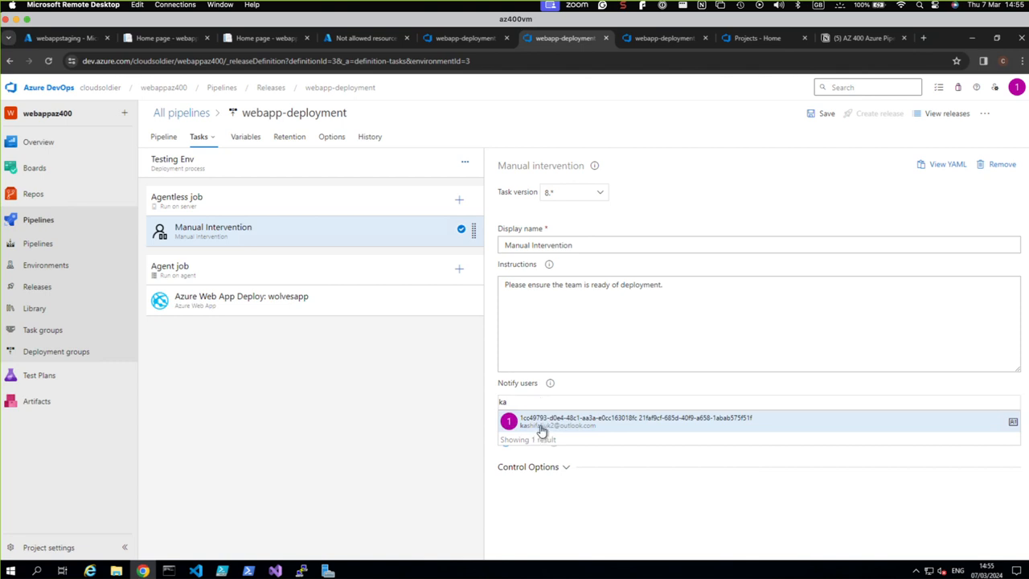
left_click(542, 429)
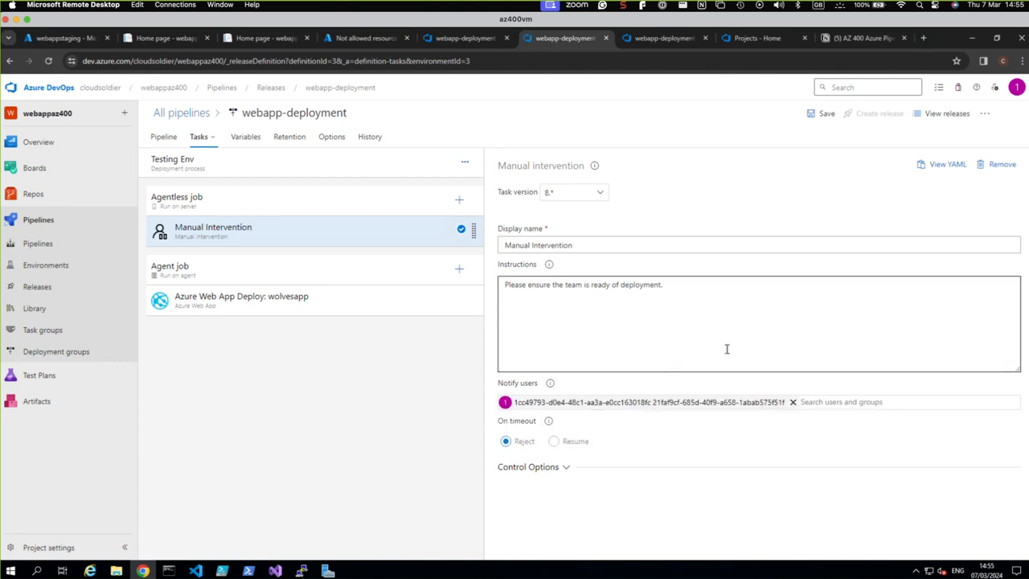
left_click(824, 114)
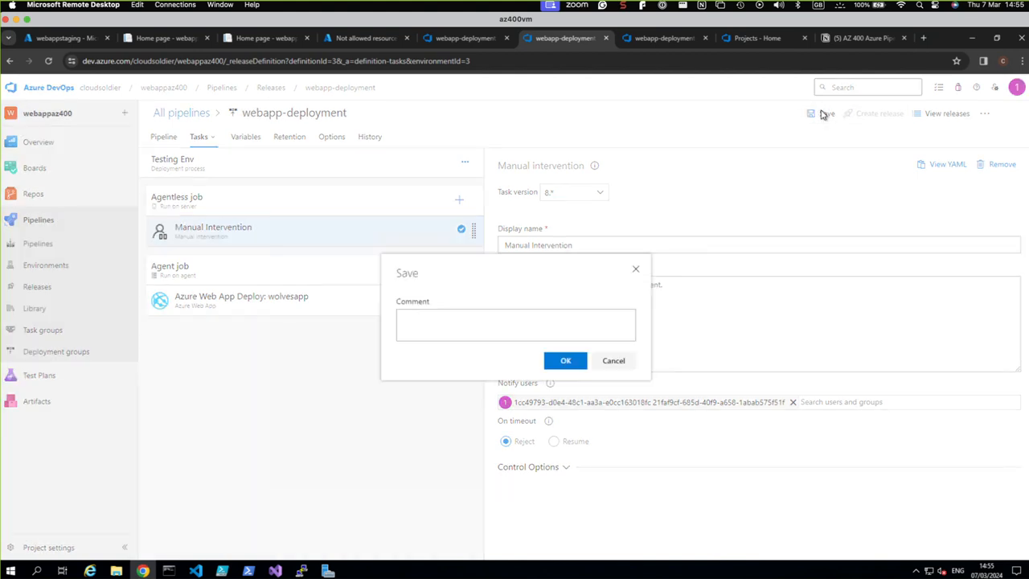
left_click(564, 362)
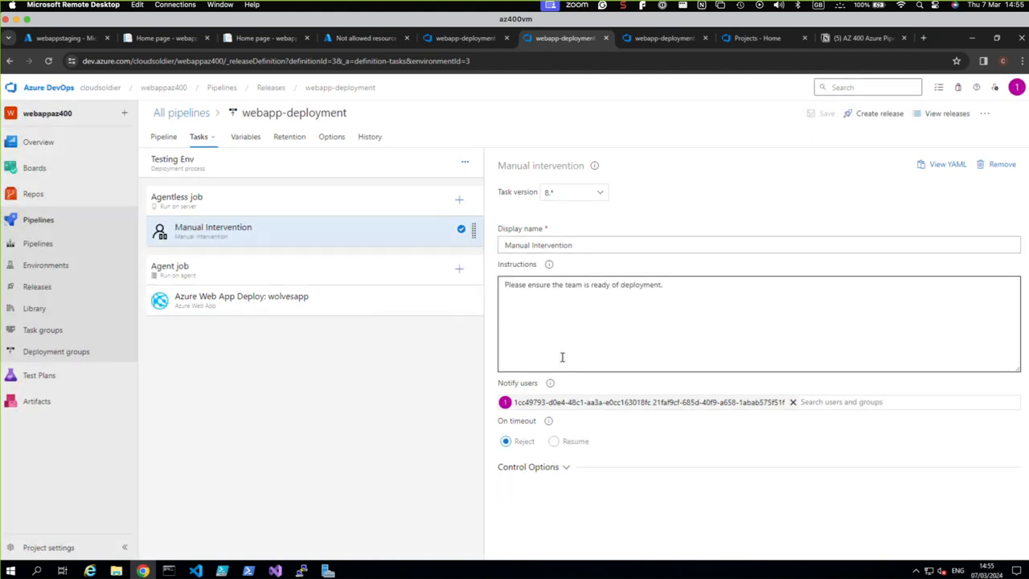
Step: Create a new webapp-deployment release with _webapp artifact version 20240307.1 and open that release
left_click(874, 114)
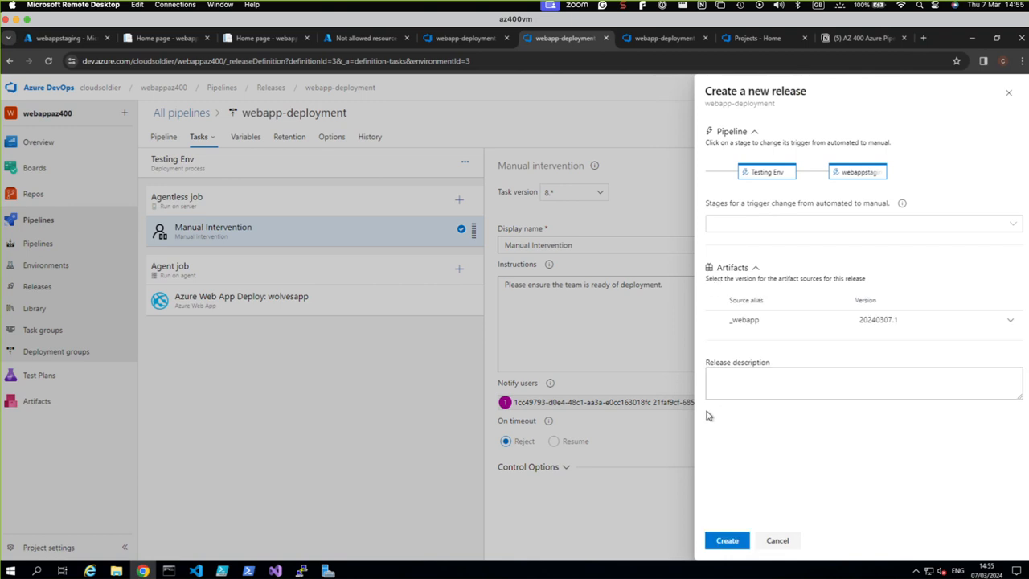
left_click(727, 540)
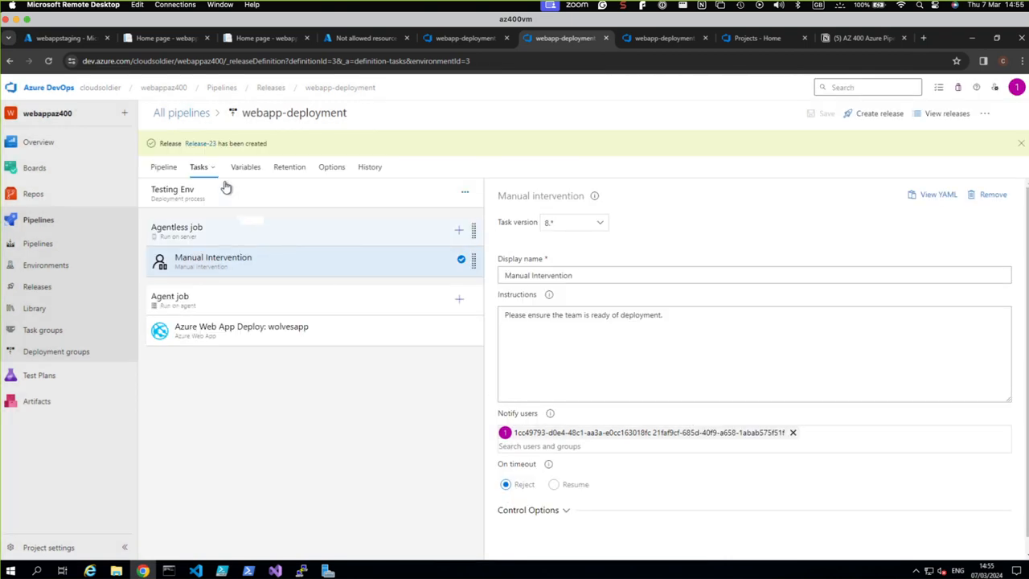
left_click(194, 144)
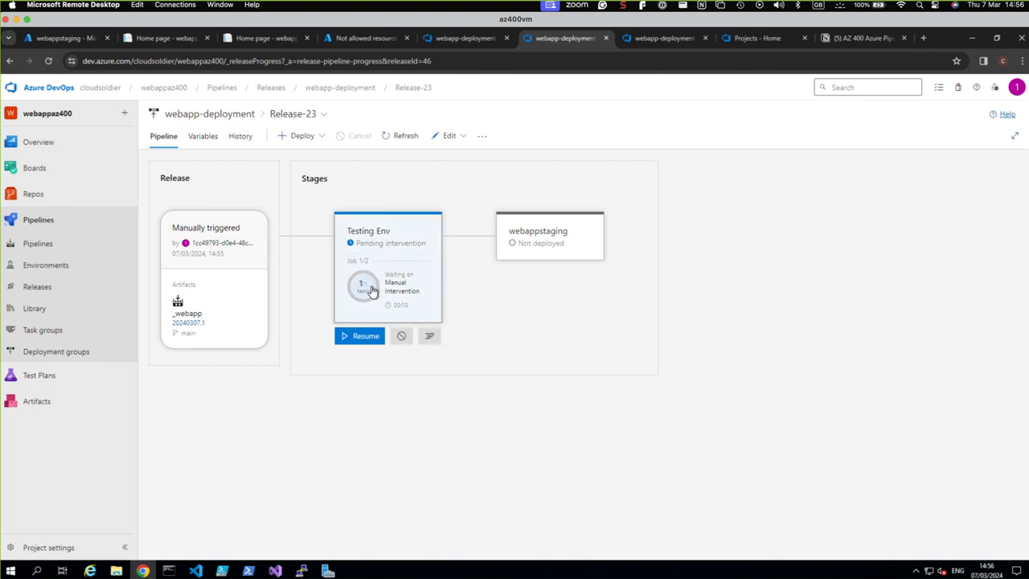
Step: Resume the pending manual intervention in Testing Env with the comment "All agreed and ready to proceed"
left_click(364, 336)
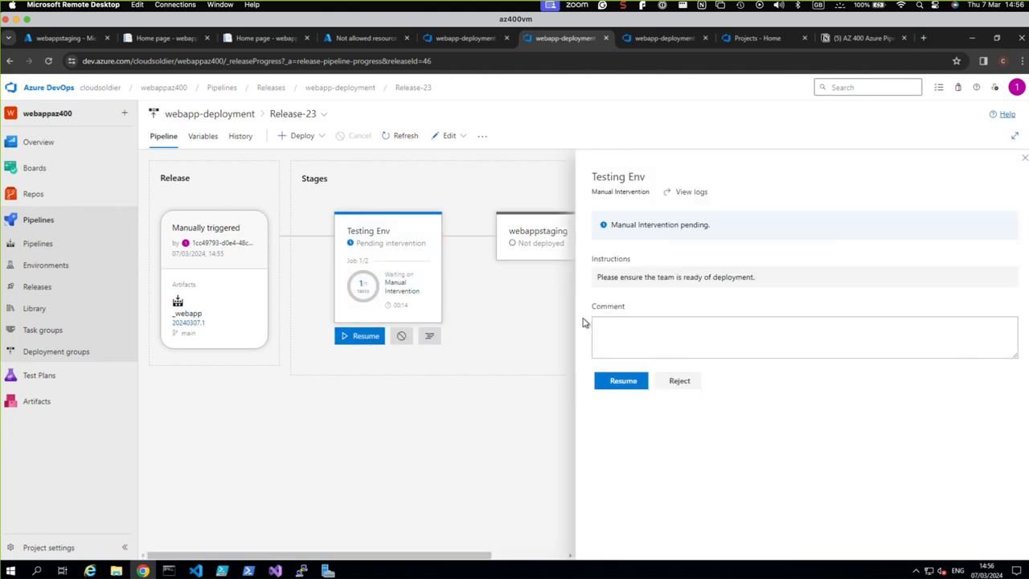
left_click(625, 331)
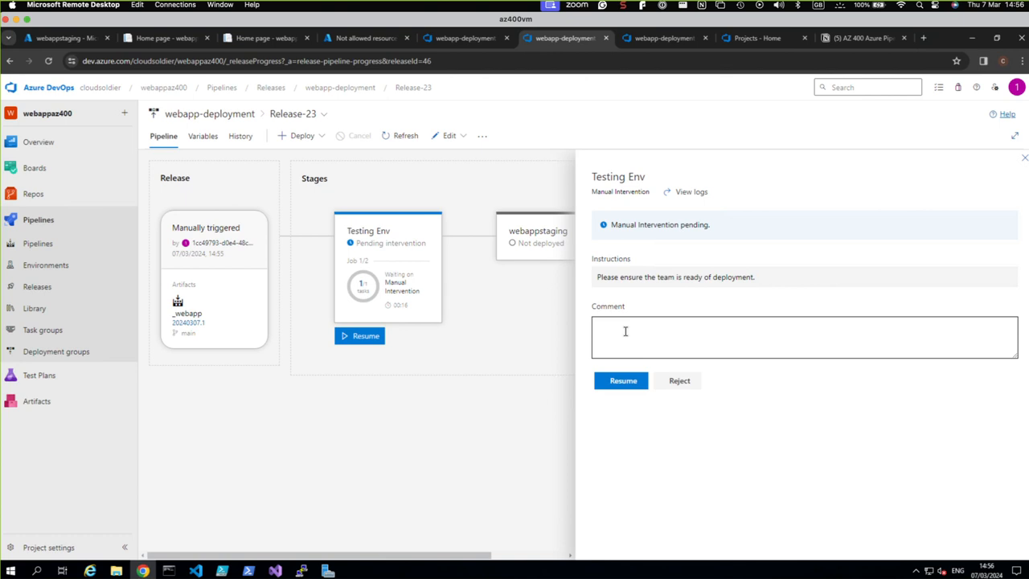
left_click(625, 331)
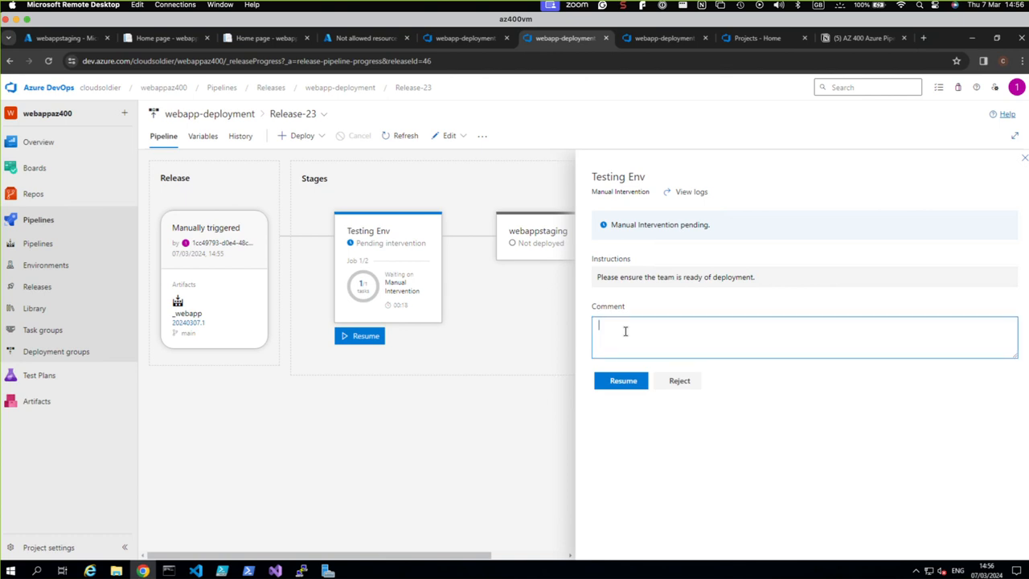
type("All")
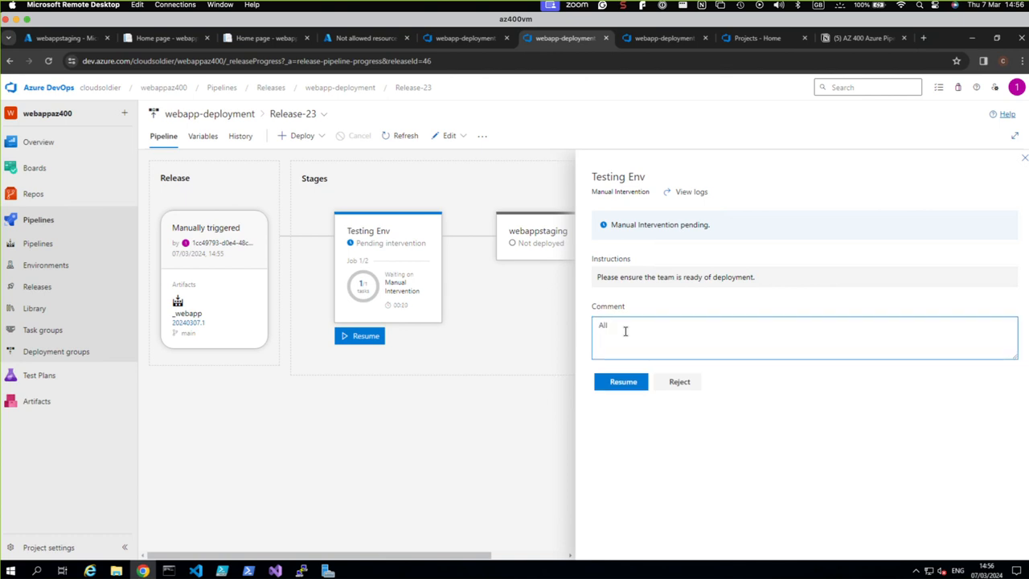
type(" agreed and ready to procede")
right_click(694, 329)
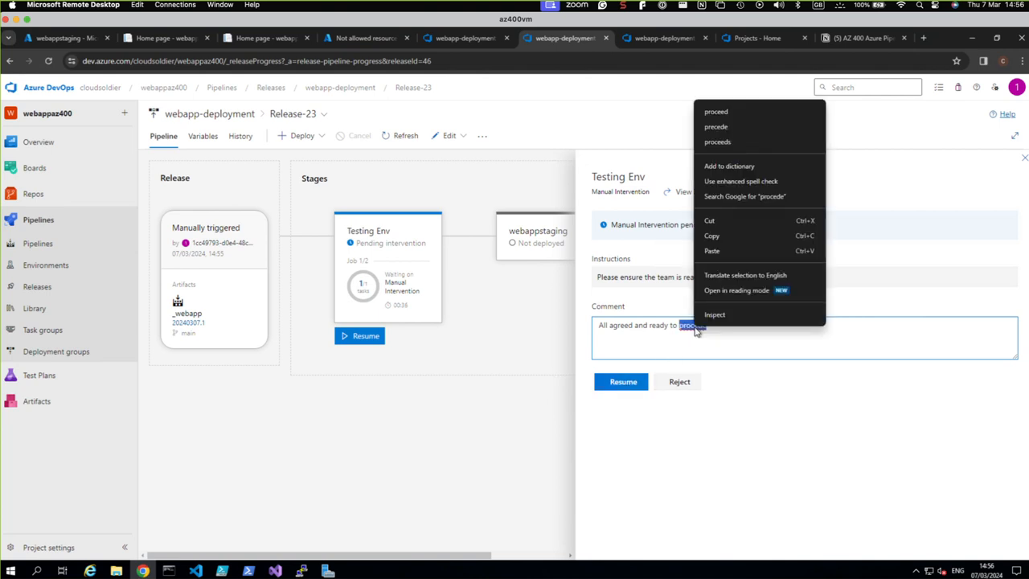
left_click(727, 113)
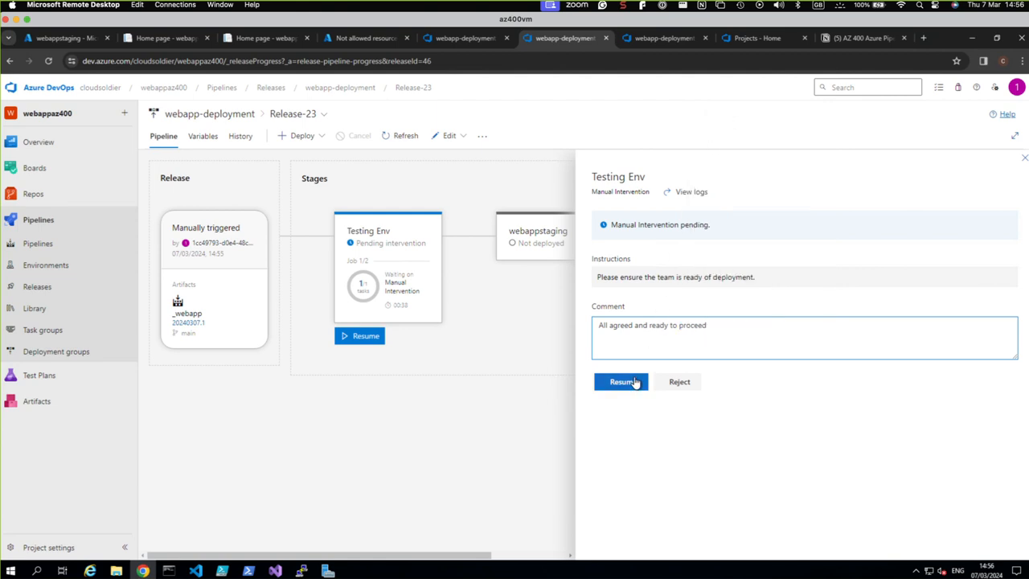
left_click(631, 384)
Step: Monitor Release-23's stages and the webappstaging deployment logs until the run finishes, and return to the Notion notes
mouse_move(362, 297)
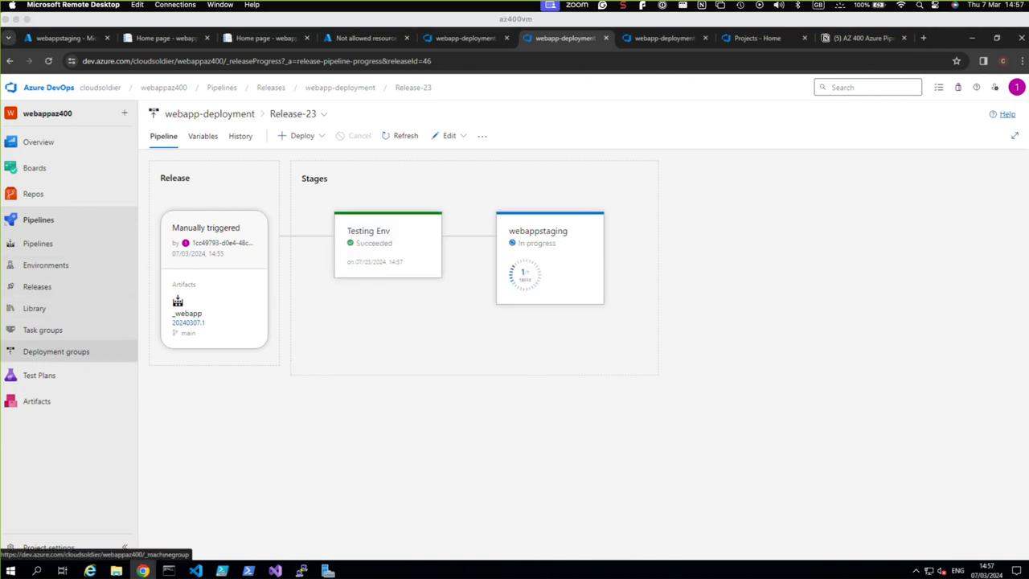
mouse_move(385, 274)
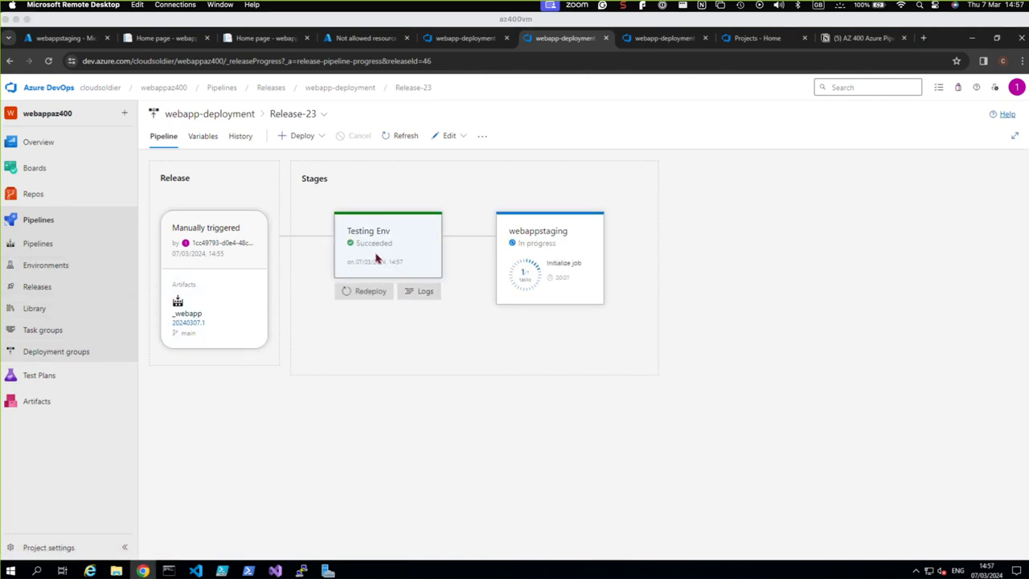
mouse_move(510, 270)
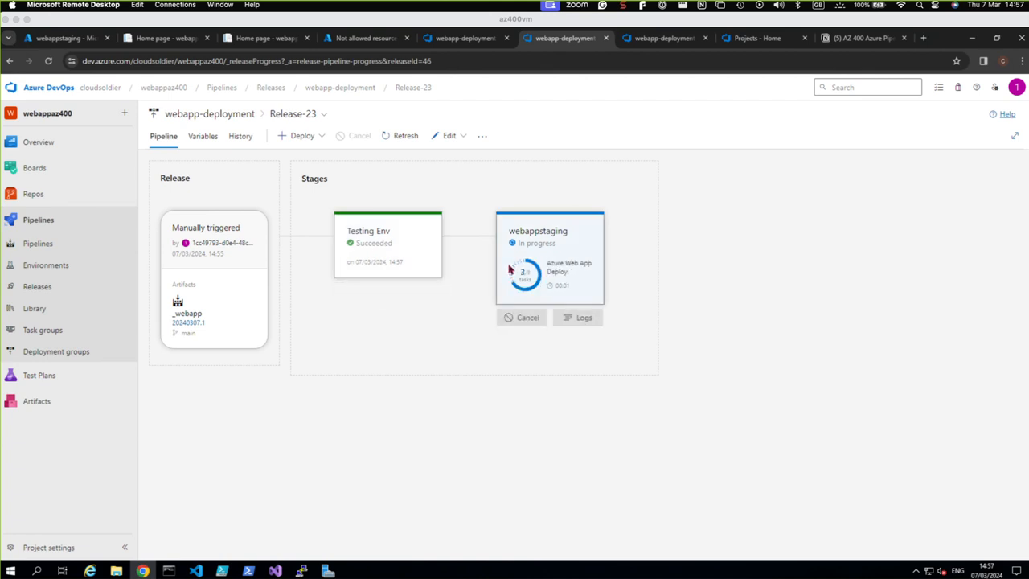
left_click(582, 320)
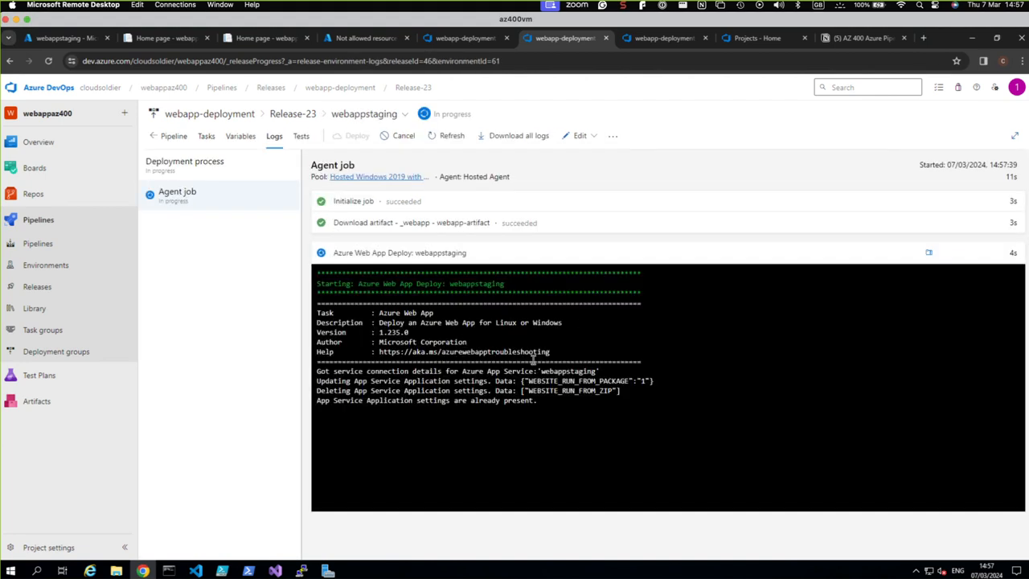
left_click(335, 91)
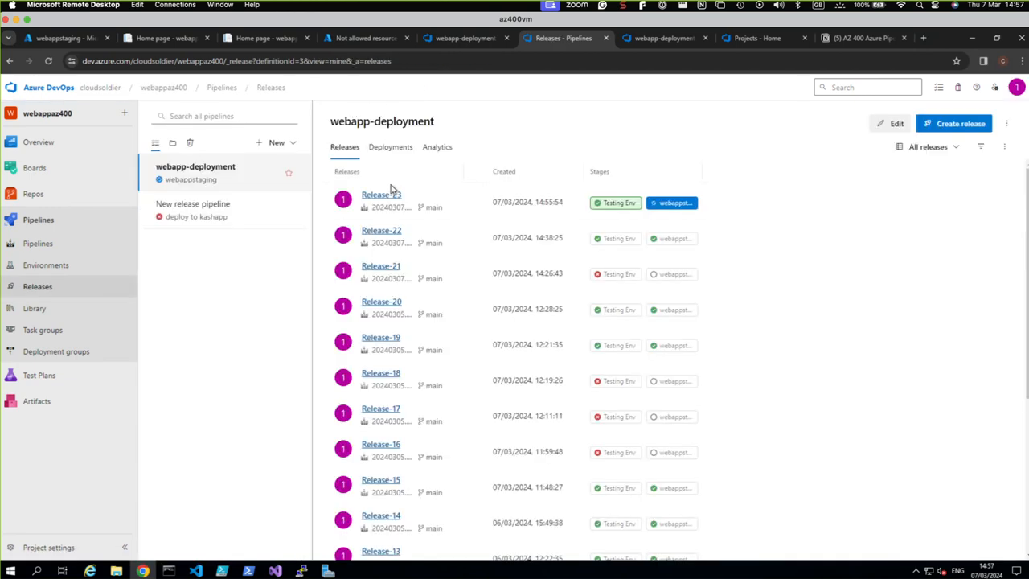
left_click(389, 199)
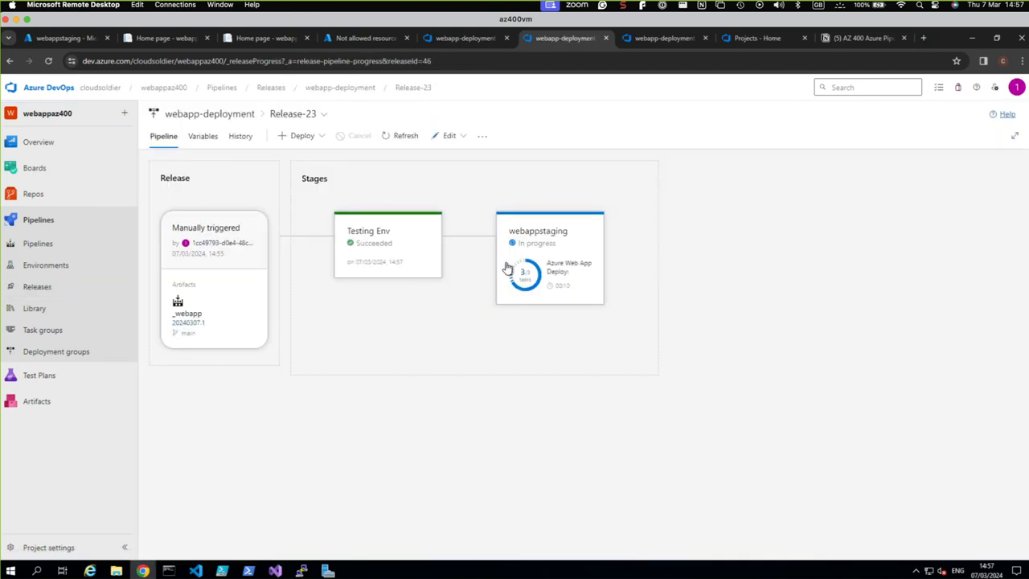
mouse_move(520, 289)
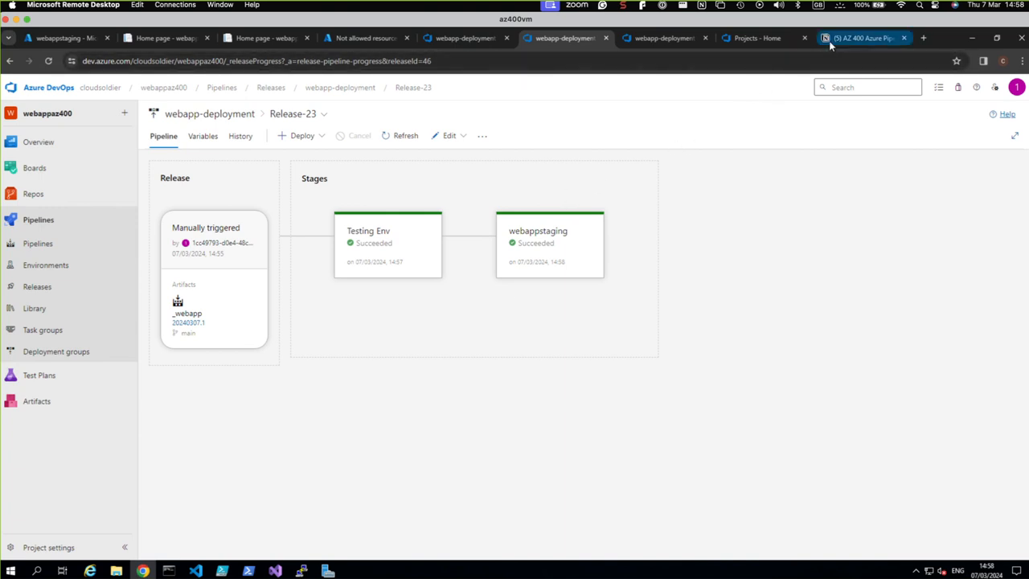
left_click(860, 38)
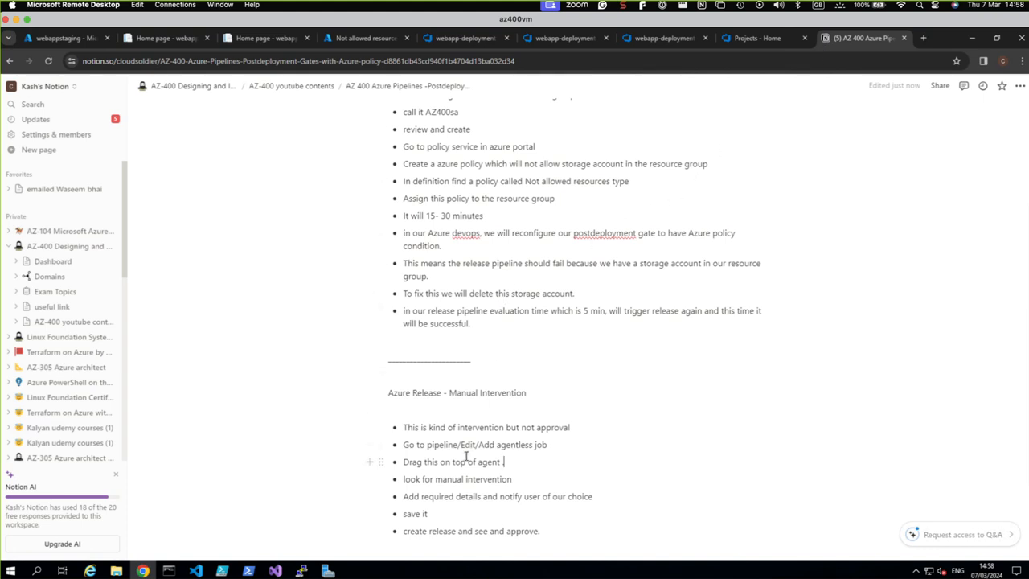